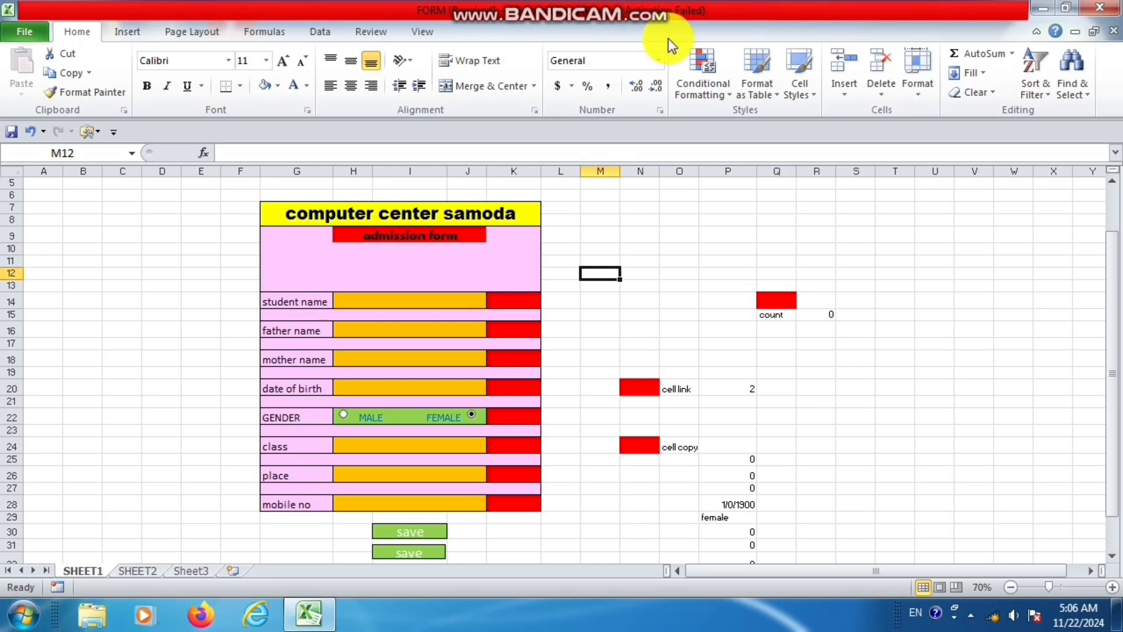
Examine the admission form on SHEET1 and the student records table on SHEET2.
click(440, 296)
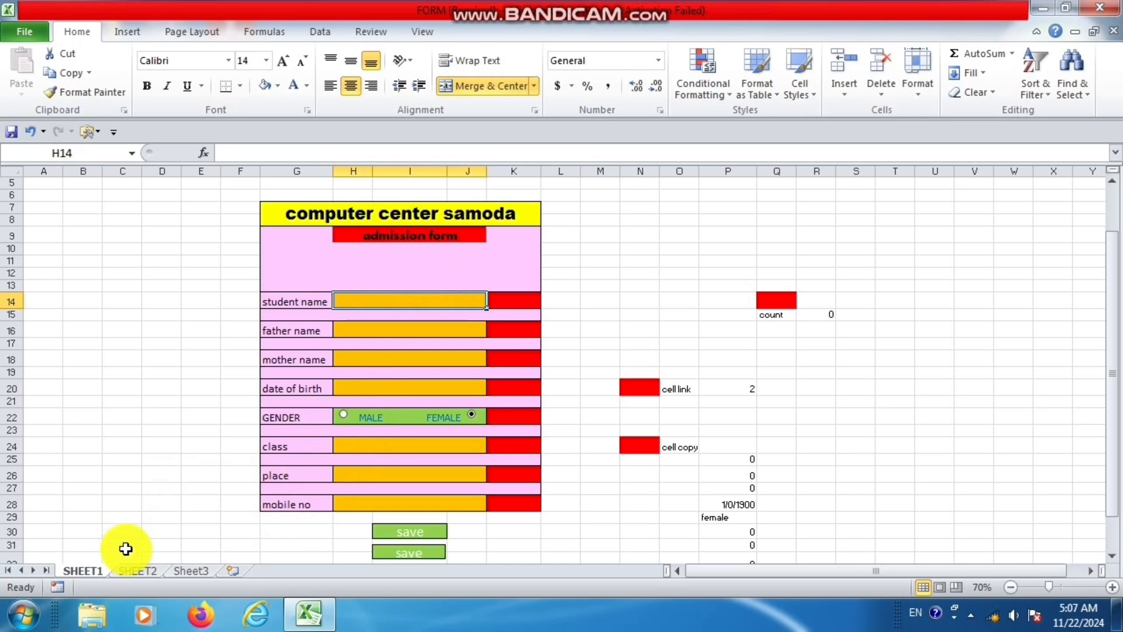
click(138, 569)
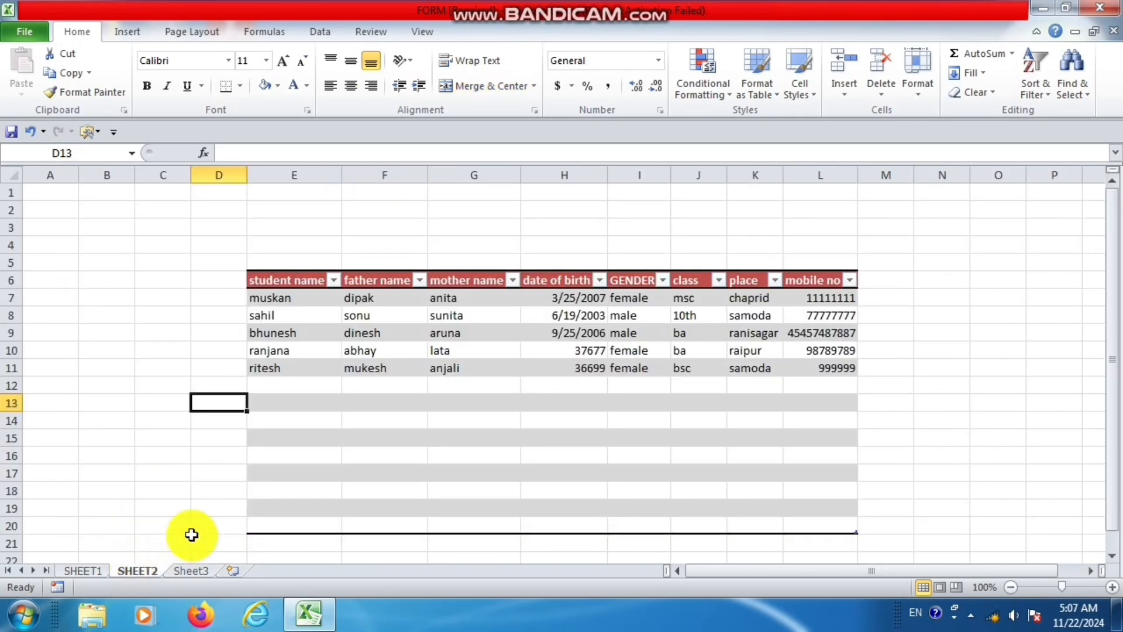
click(85, 571)
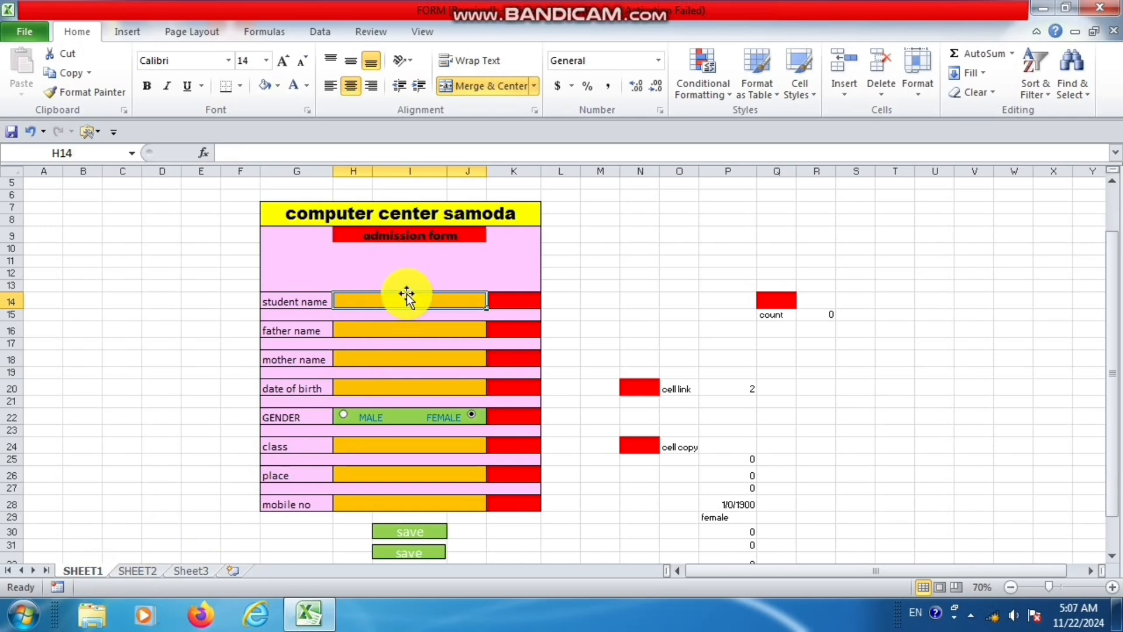
click(129, 570)
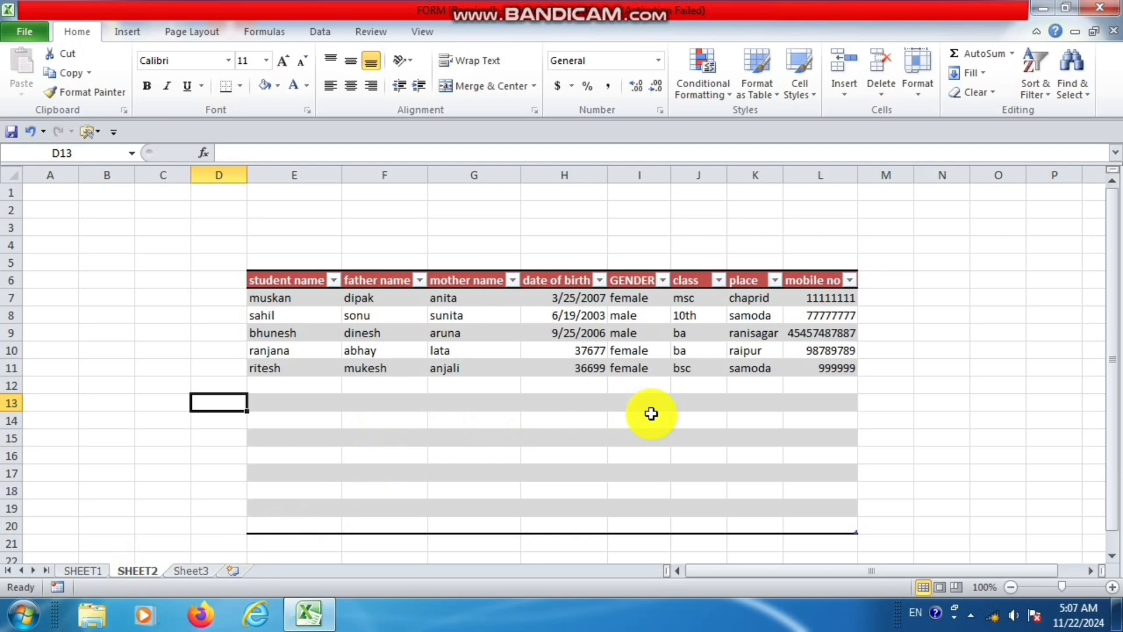
click(88, 571)
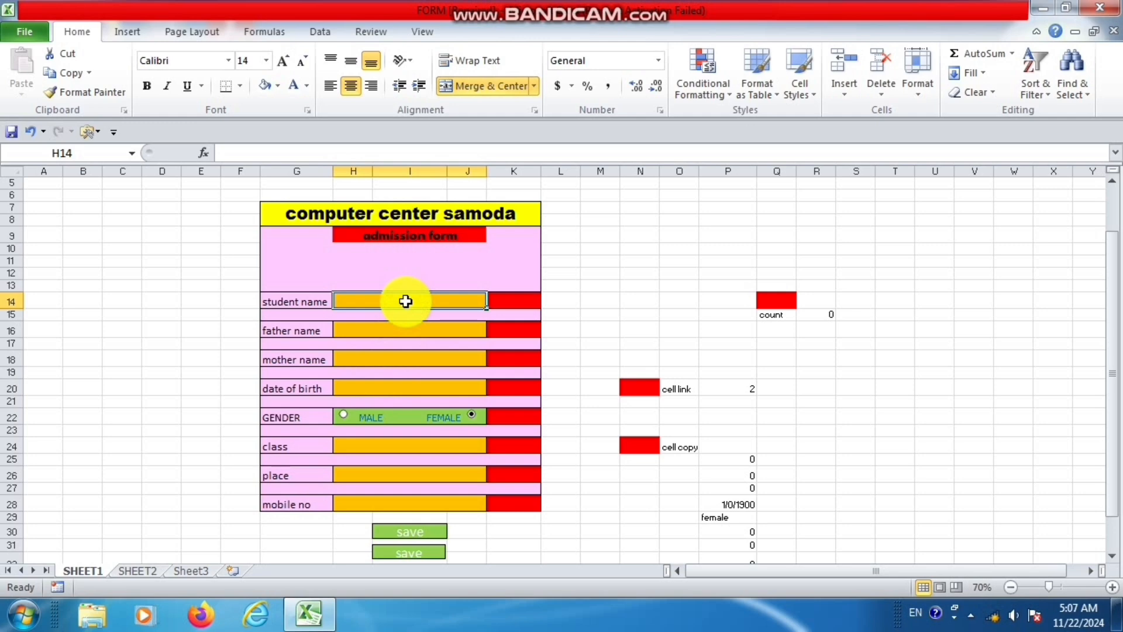
click(390, 234)
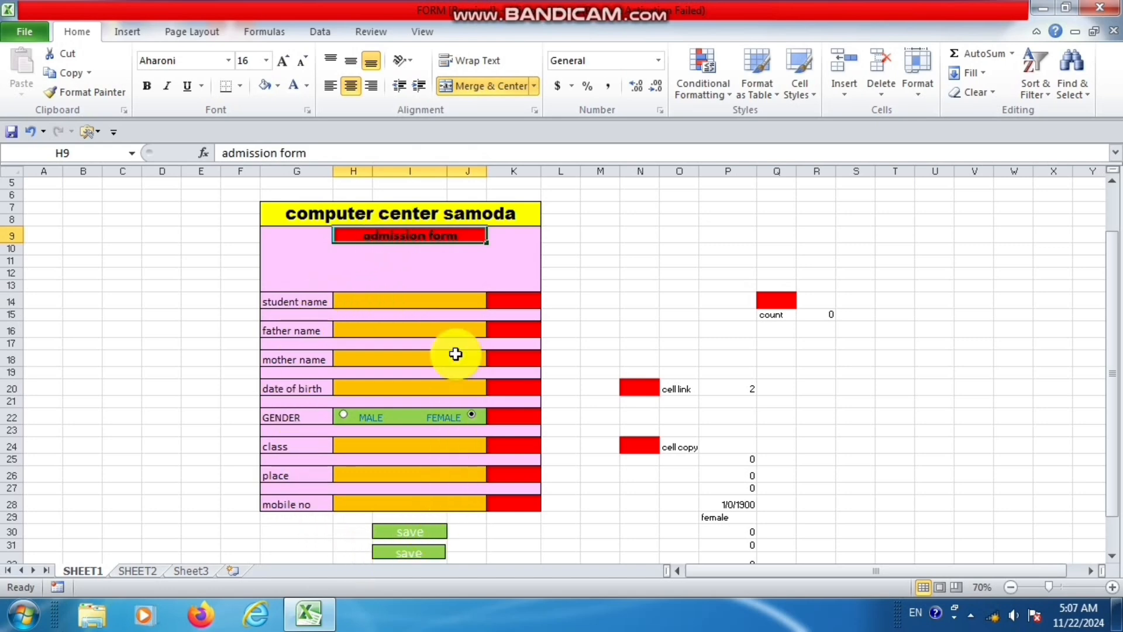
click(148, 570)
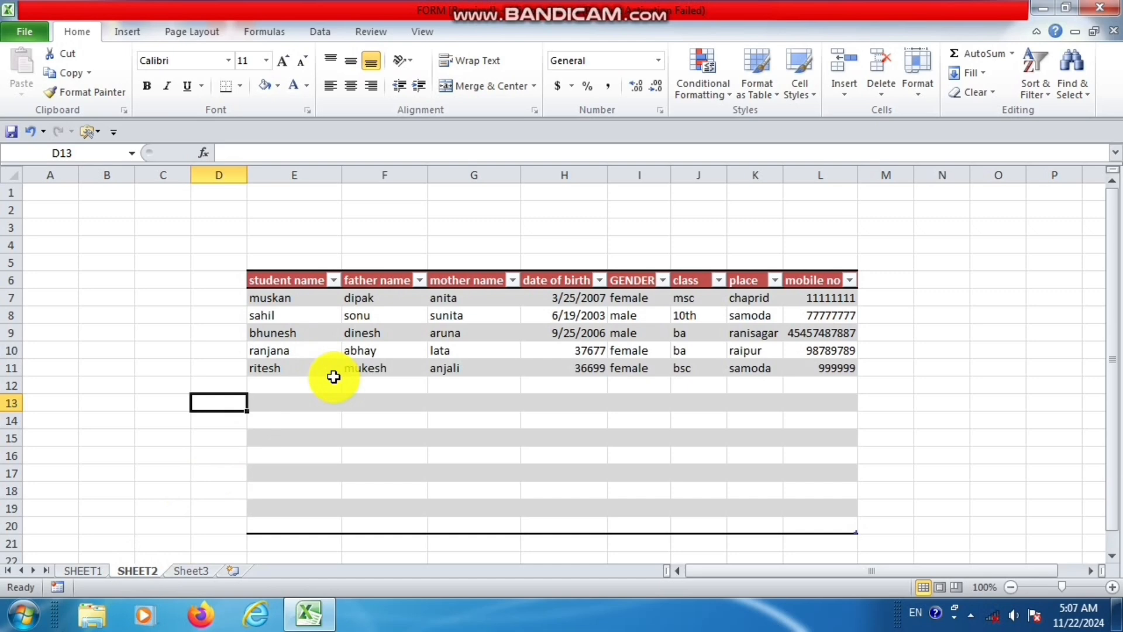
click(94, 576)
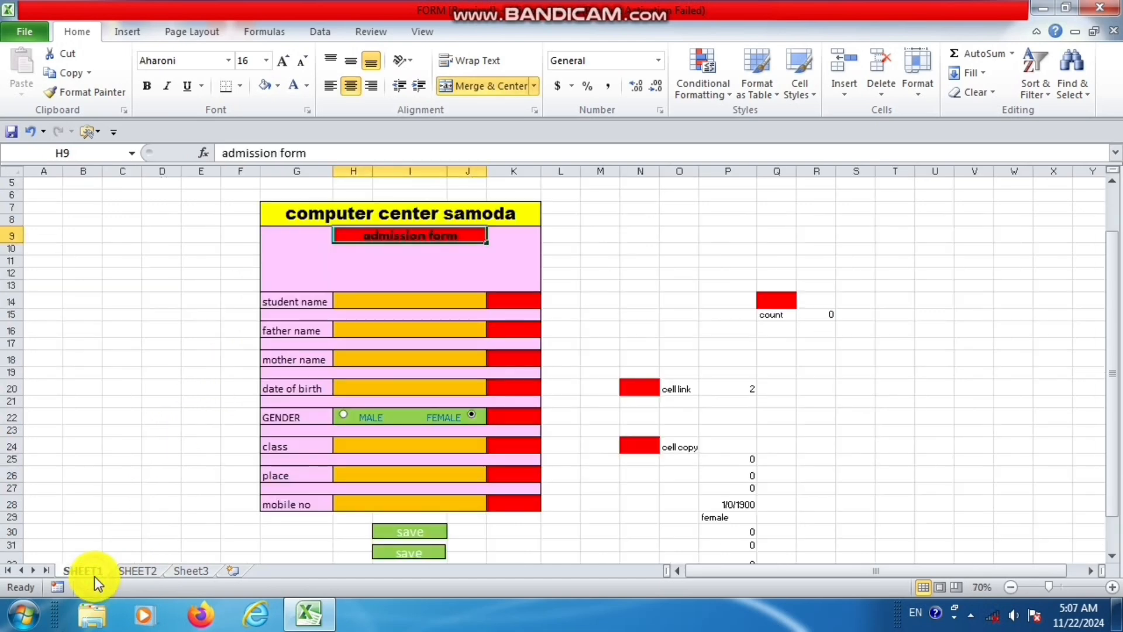
Fill in the student name, father name and mother name on the SHEET1 admission form.
click(413, 302)
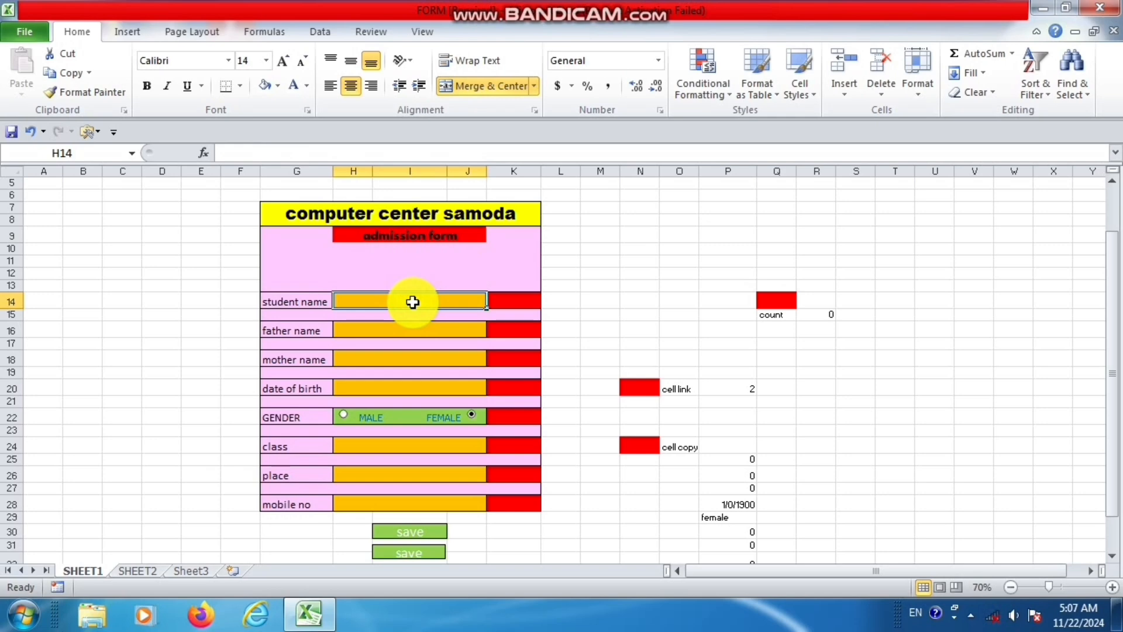
text(RITA)
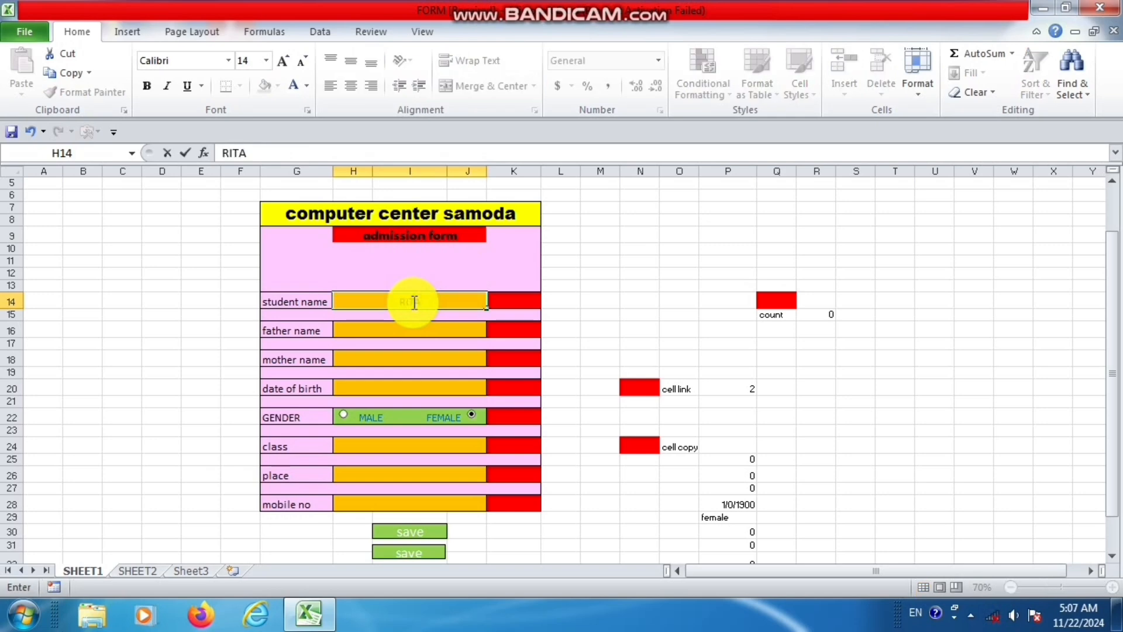
key(Return)
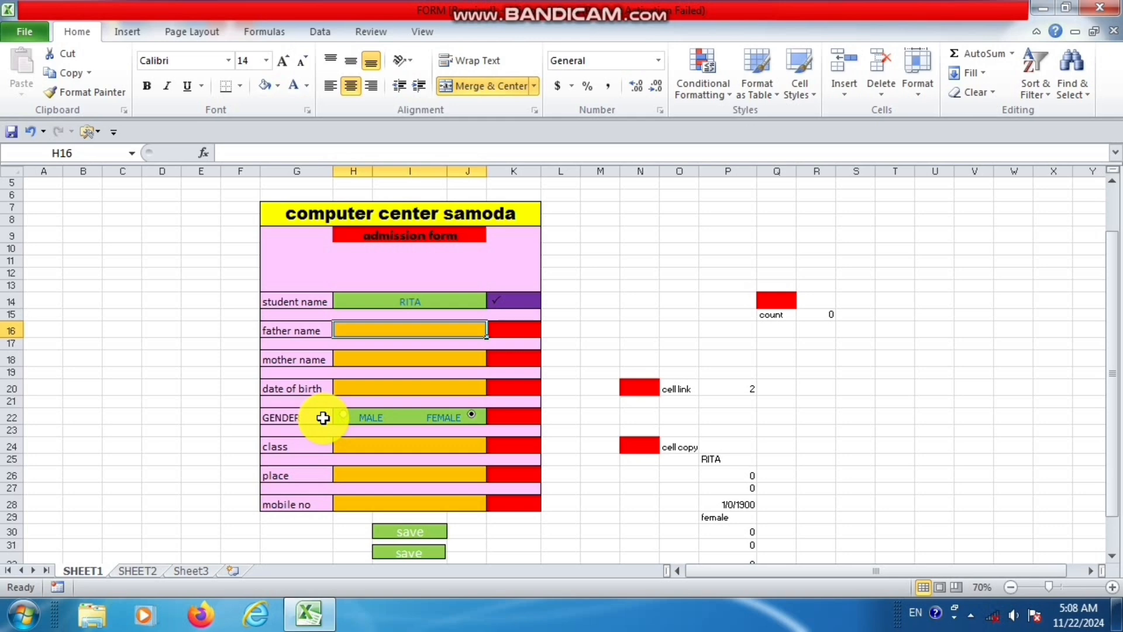
text(MOHAN)
key(Return)
key(Return)
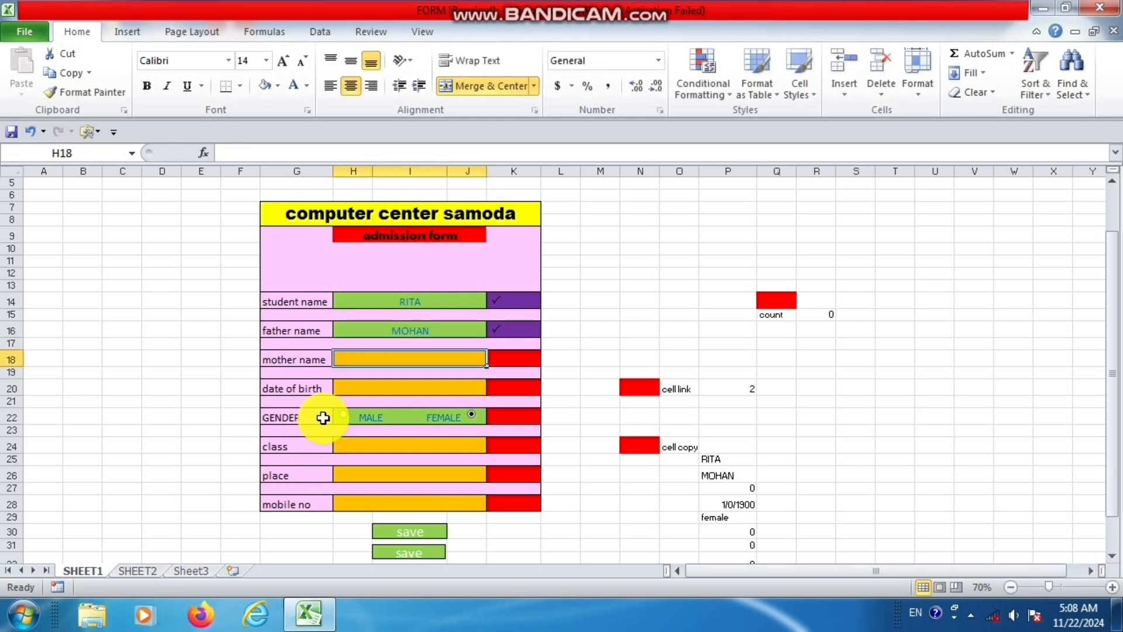
text(SY)
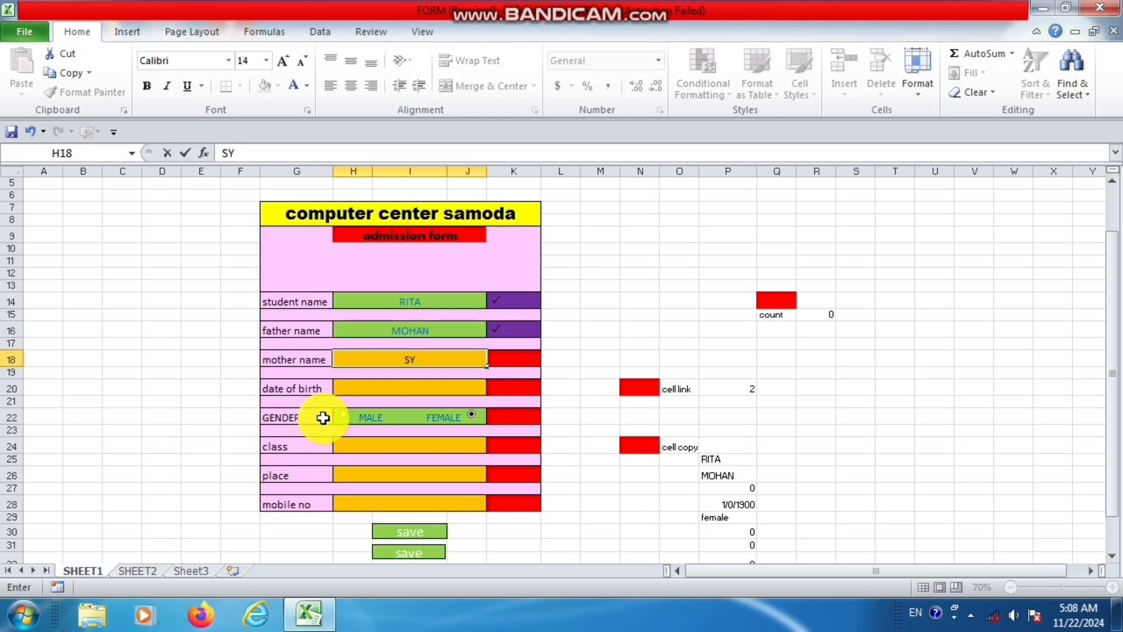
text(AMA)
key(Return)
key(Return)
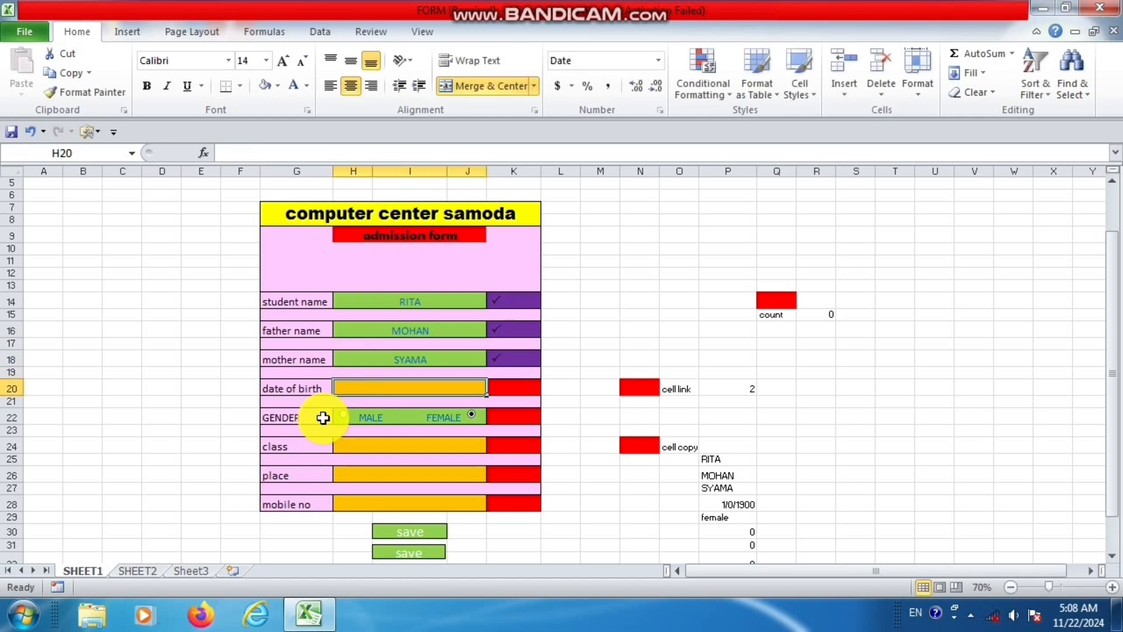
Enter the student's date of birth and choose FEMALE as the gender.
text(6/)
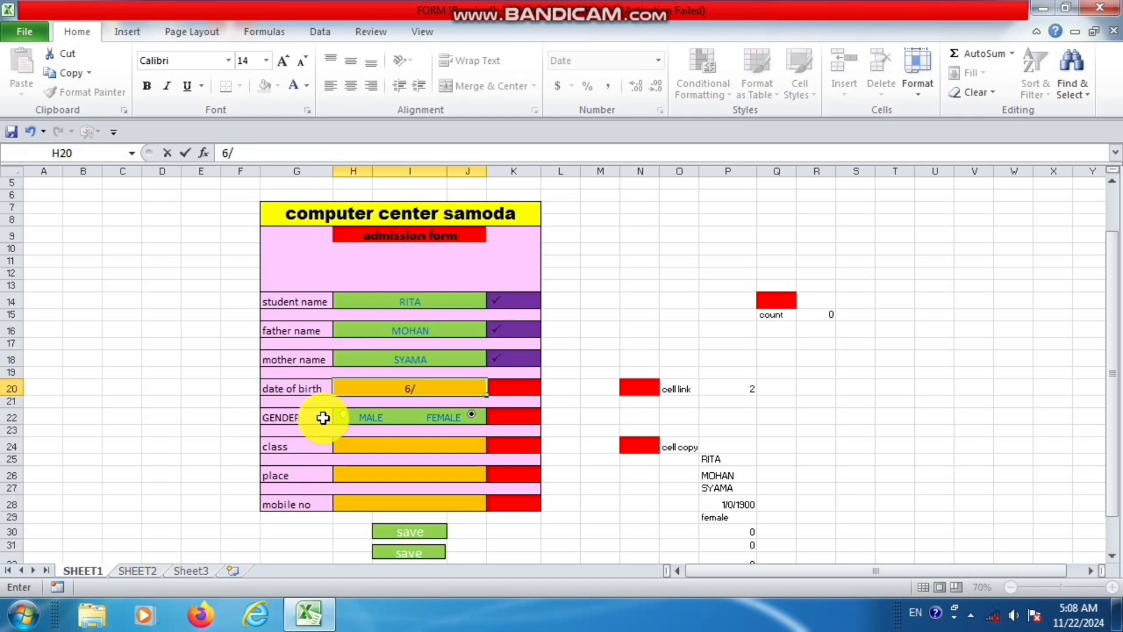
text(4/2003)
key(Return)
key(Return)
click(346, 414)
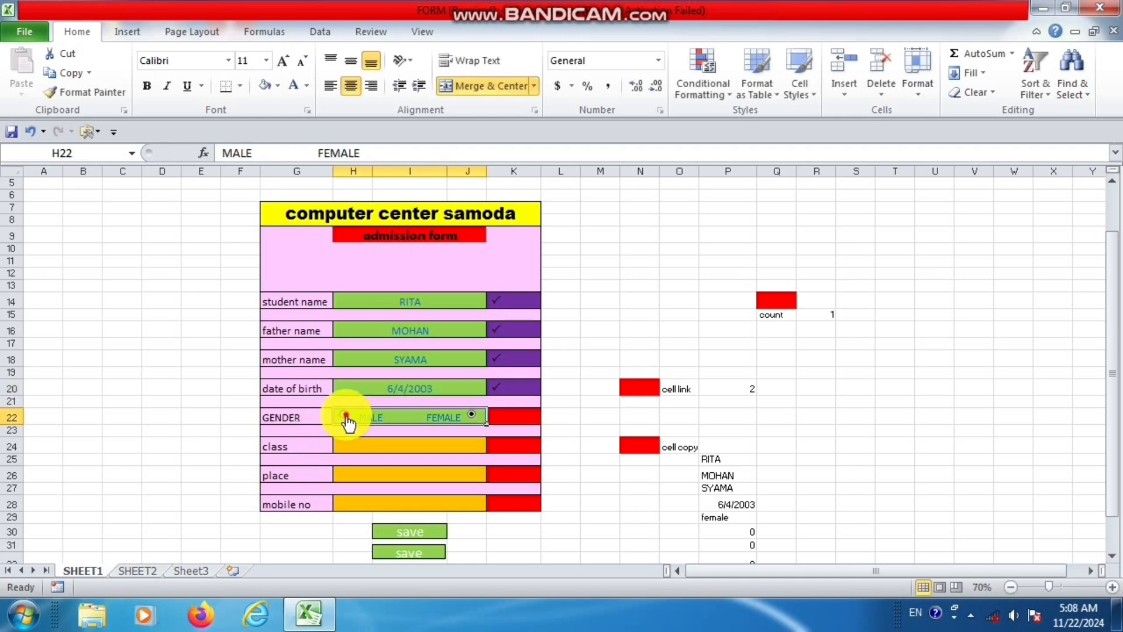
click(472, 416)
Set the class to BA and the place to SAMODA on the admission form.
click(460, 449)
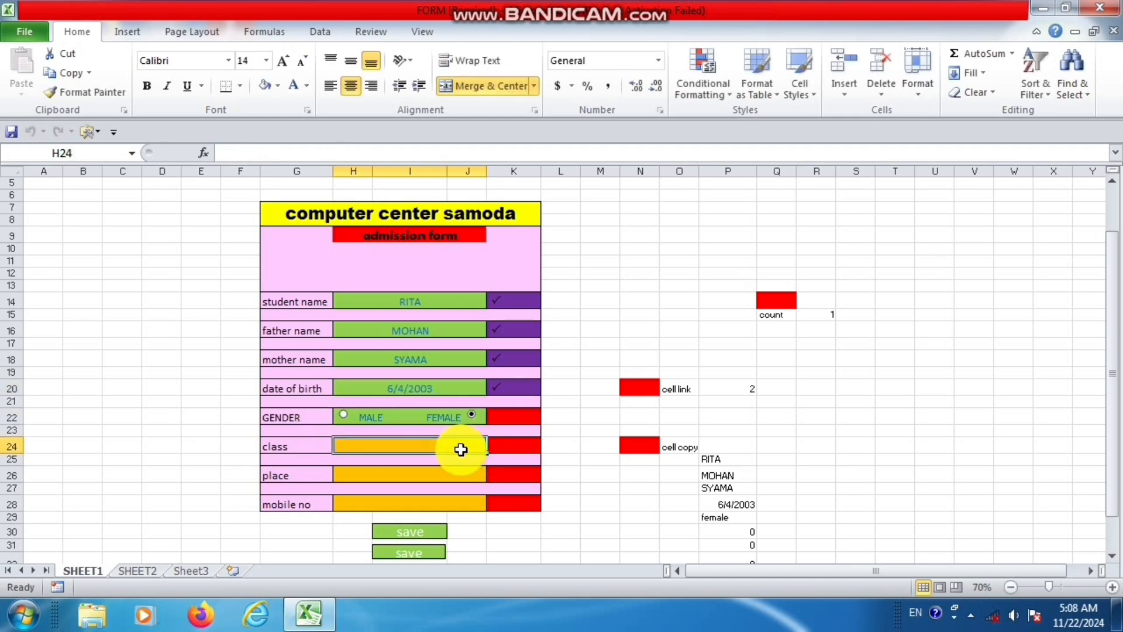
text(BA)
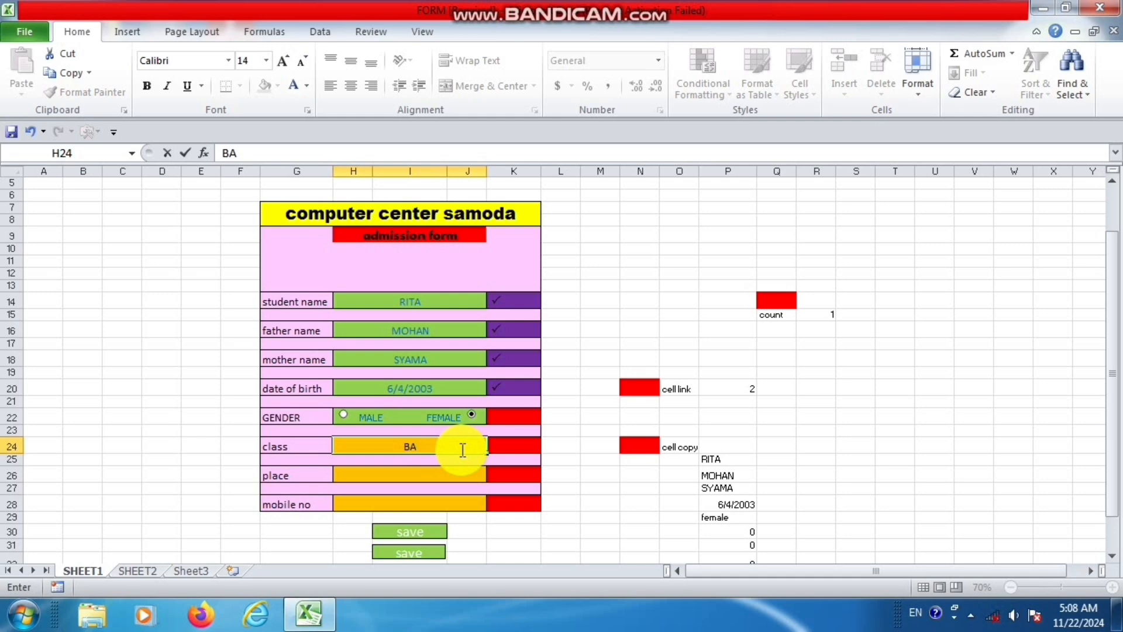
key(Return)
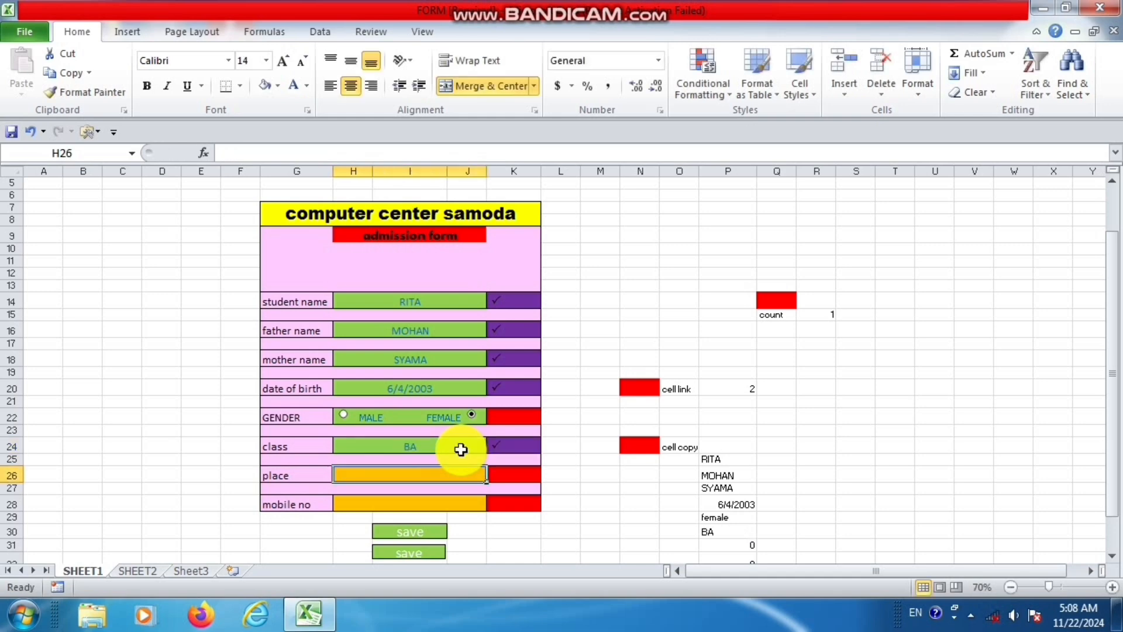
text(ARANG)
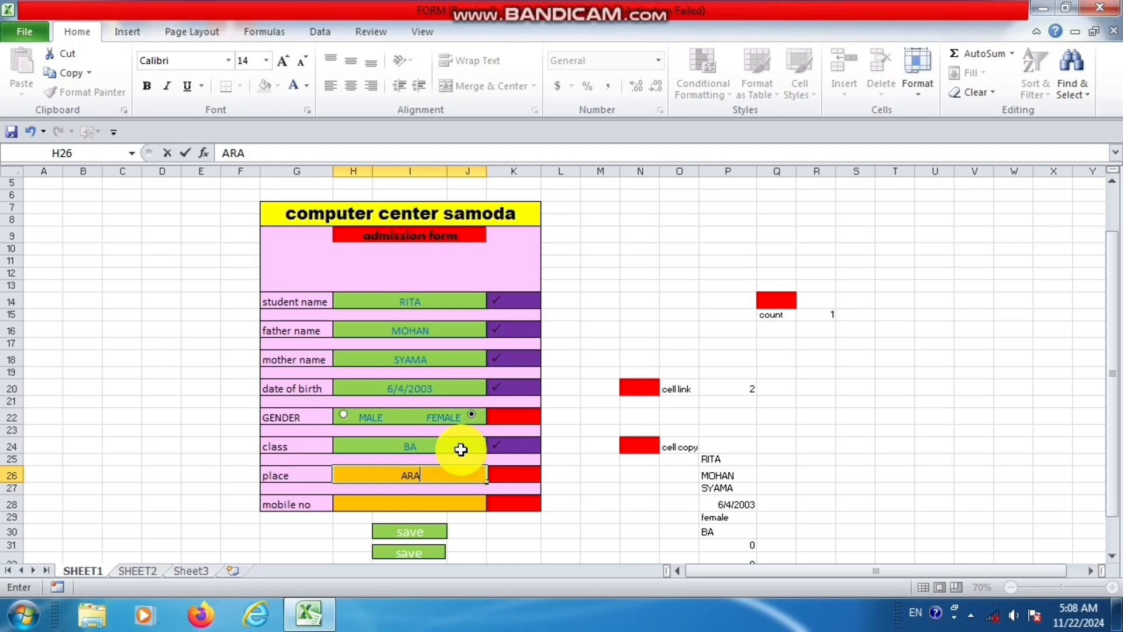
key(BackSpace)
key(BackSpace)
key(BackSpace)
key(BackSpace)
text(SAMODA)
key(Return)
key(Return)
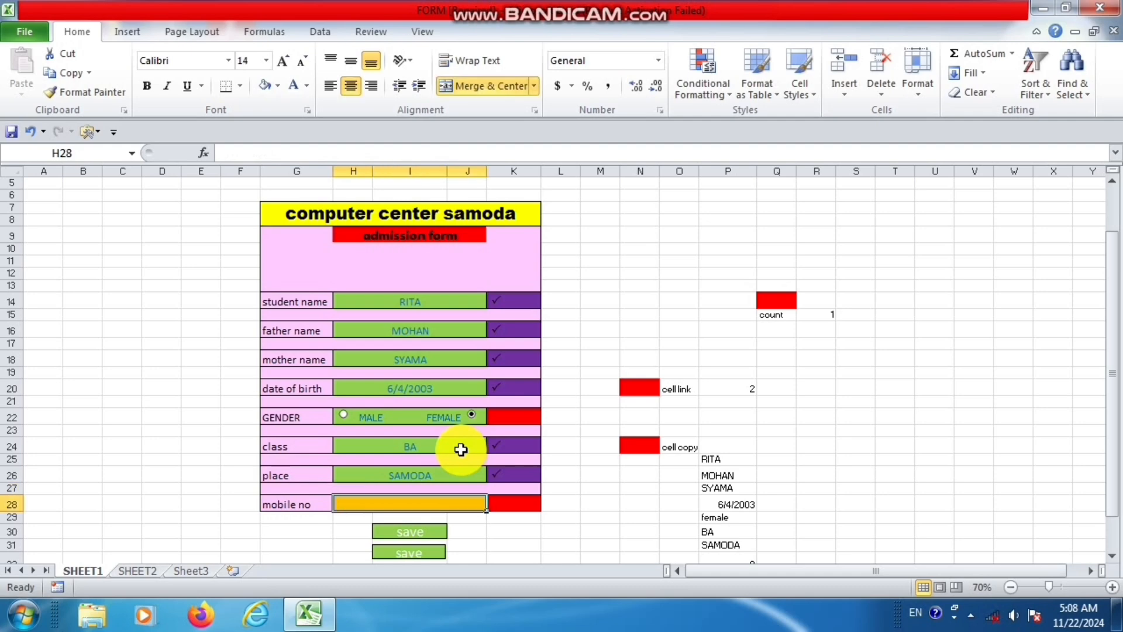
Enter the student's mobile number and save the completed admission record.
text(626568989)
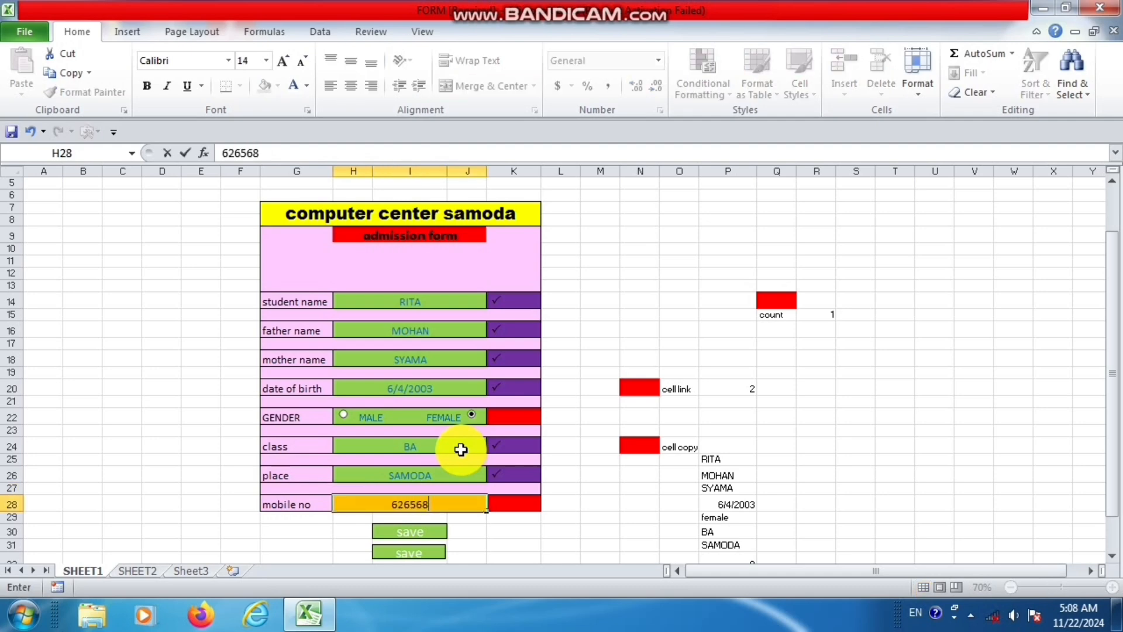
click(425, 554)
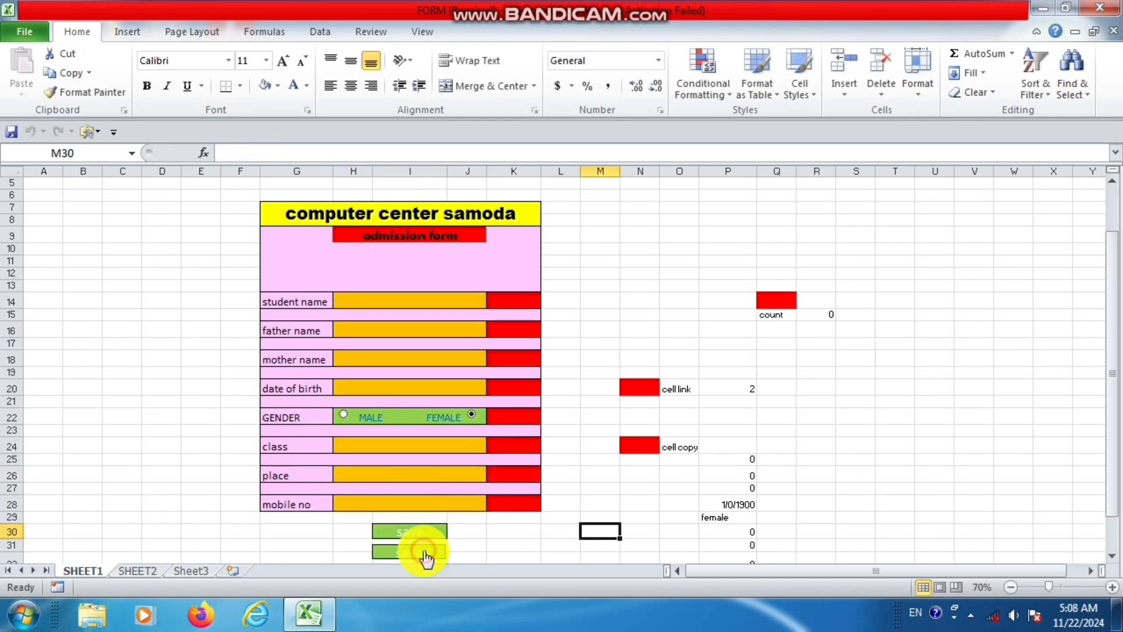
Check the newly saved student's row in the SHEET2 records table, then return to SHEET1.
click(138, 570)
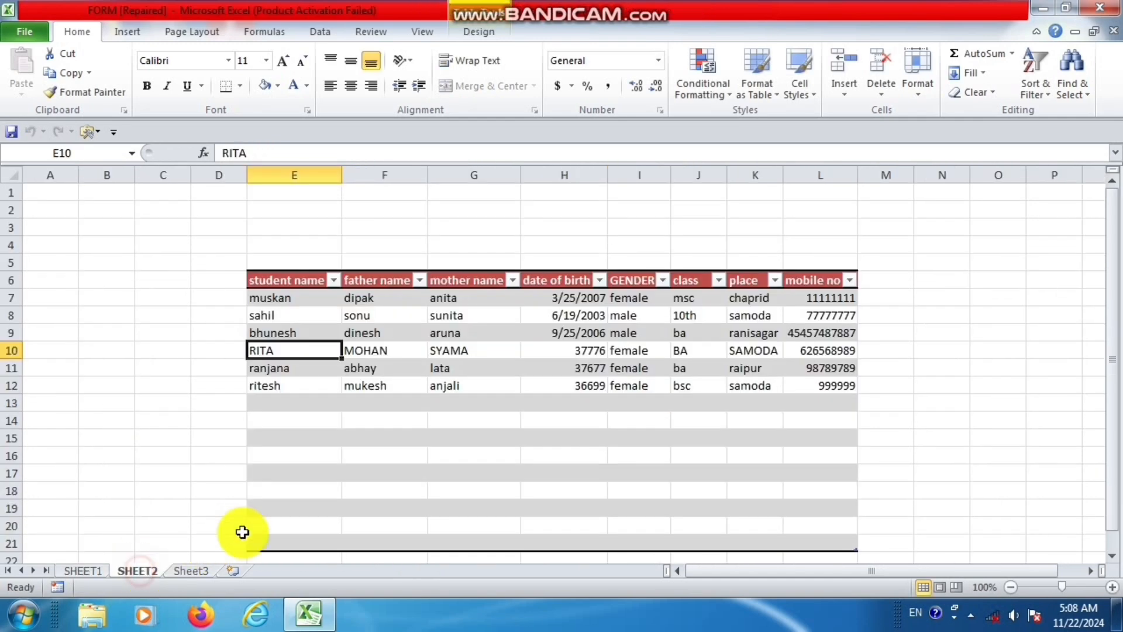
drag(283, 350, 820, 346)
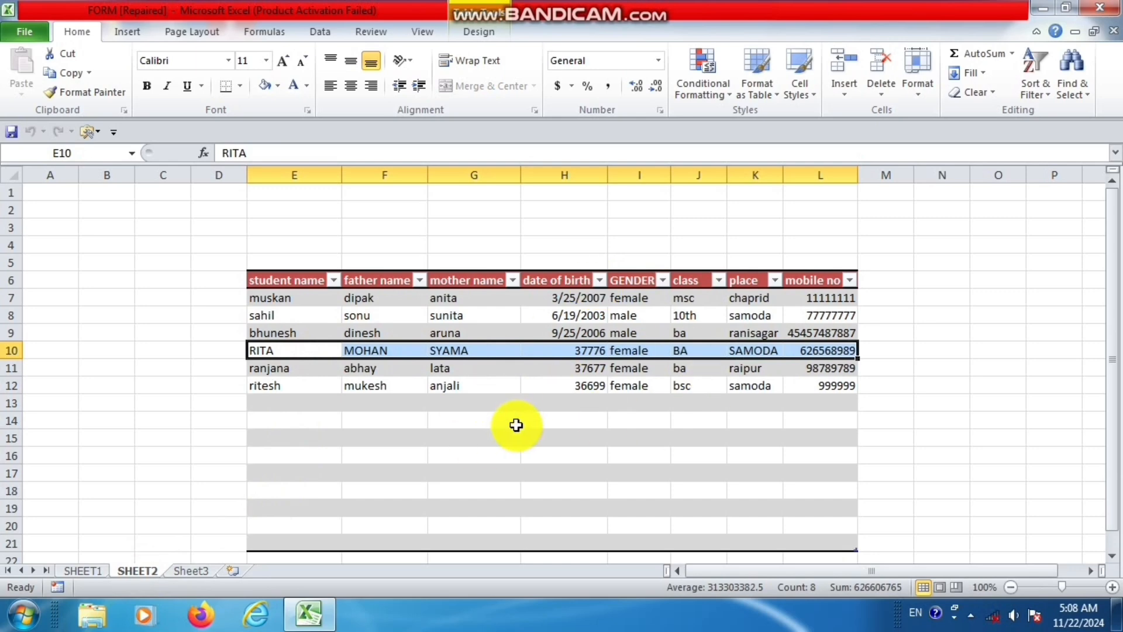
click(86, 571)
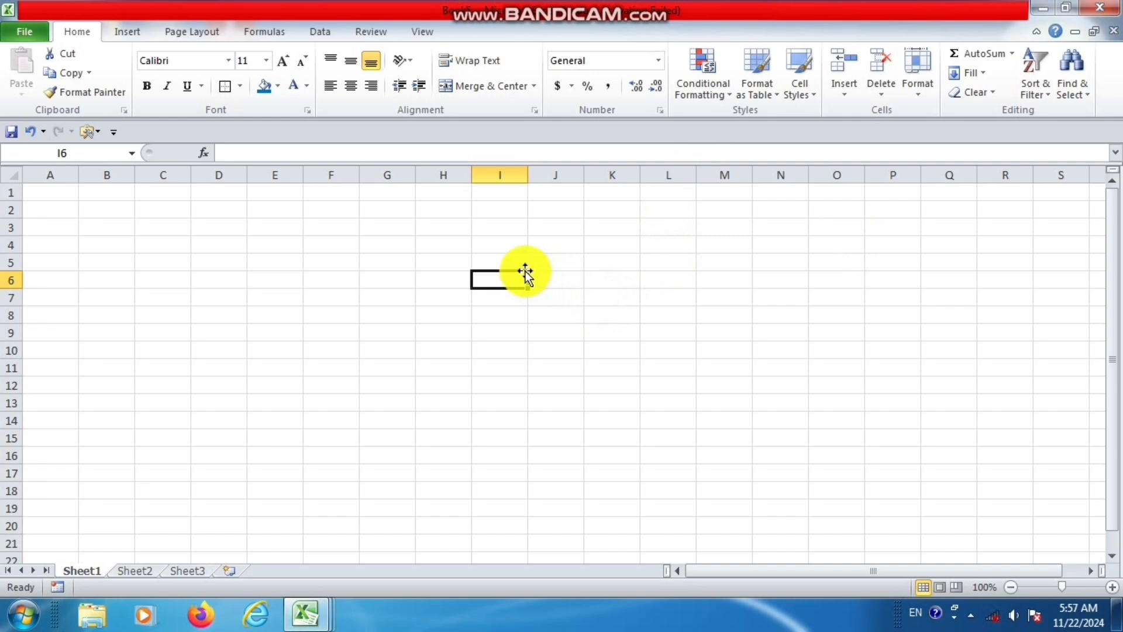
Add an outside border around cells H5:L28 on Sheet1 of the blank workbook.
drag(459, 263, 678, 529)
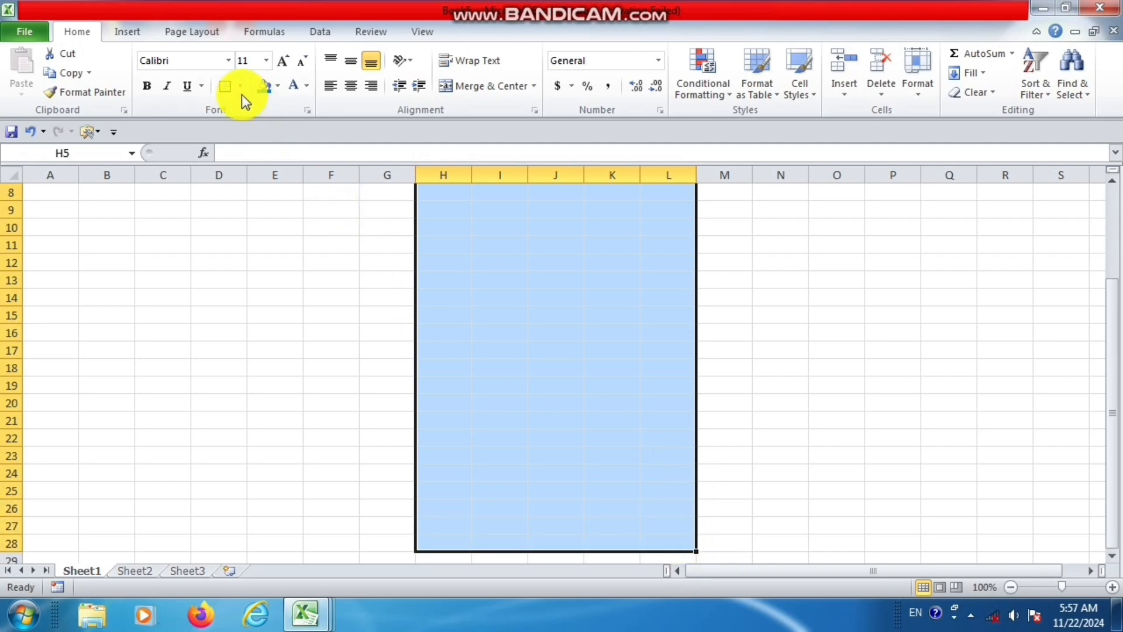
click(223, 88)
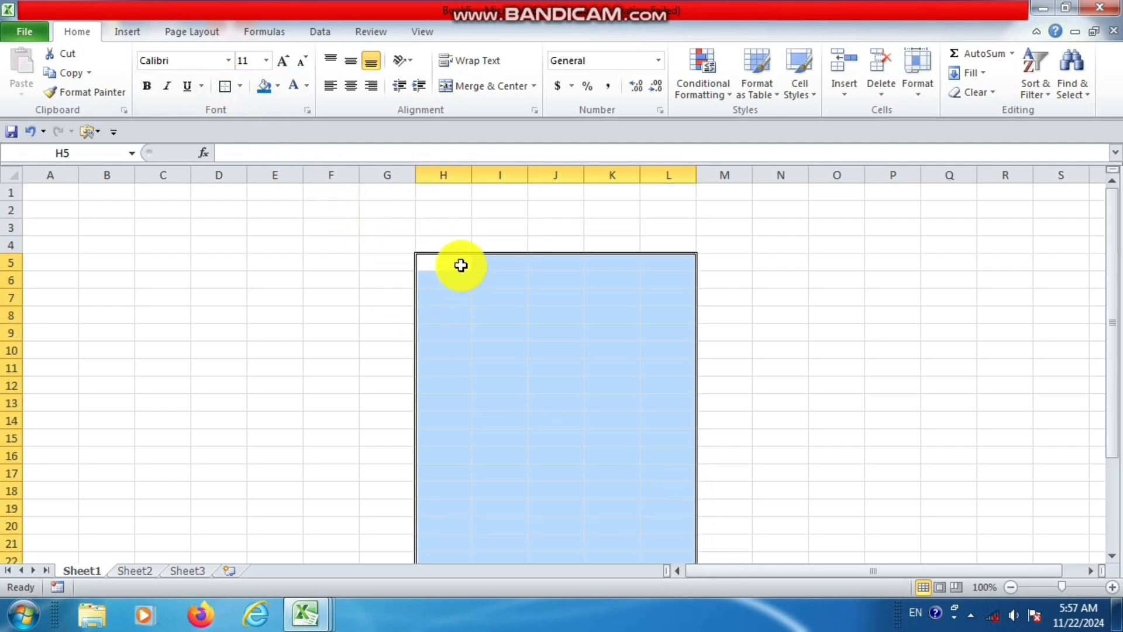
Merge and center cells H5:L6 and enter the title COMPUTER CENTER SAMODA.
drag(461, 263, 672, 278)
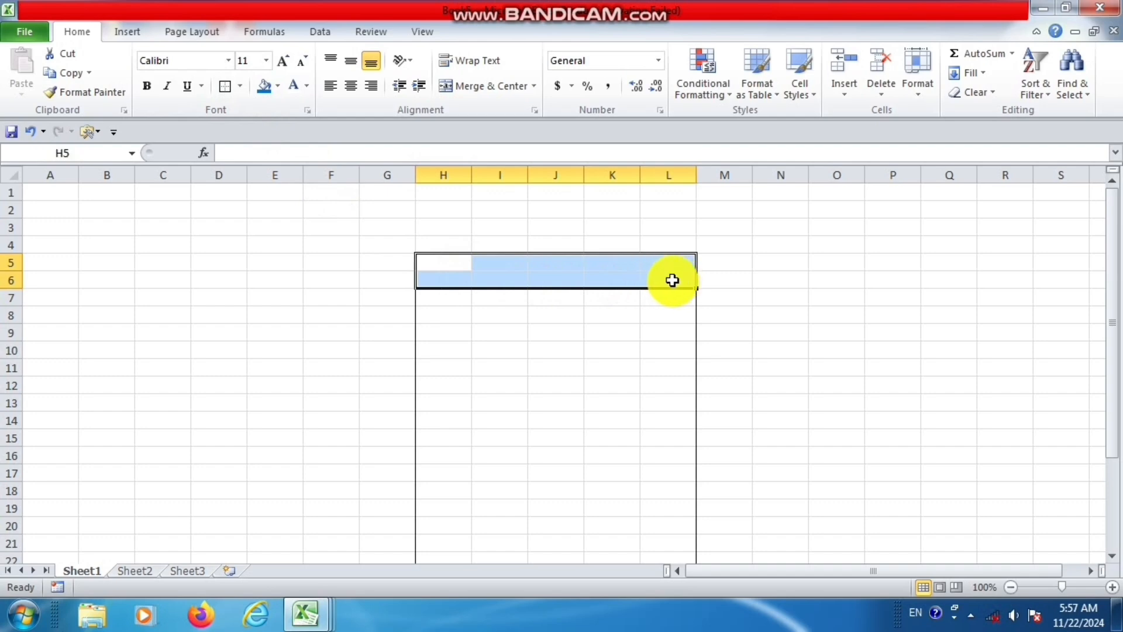
click(489, 86)
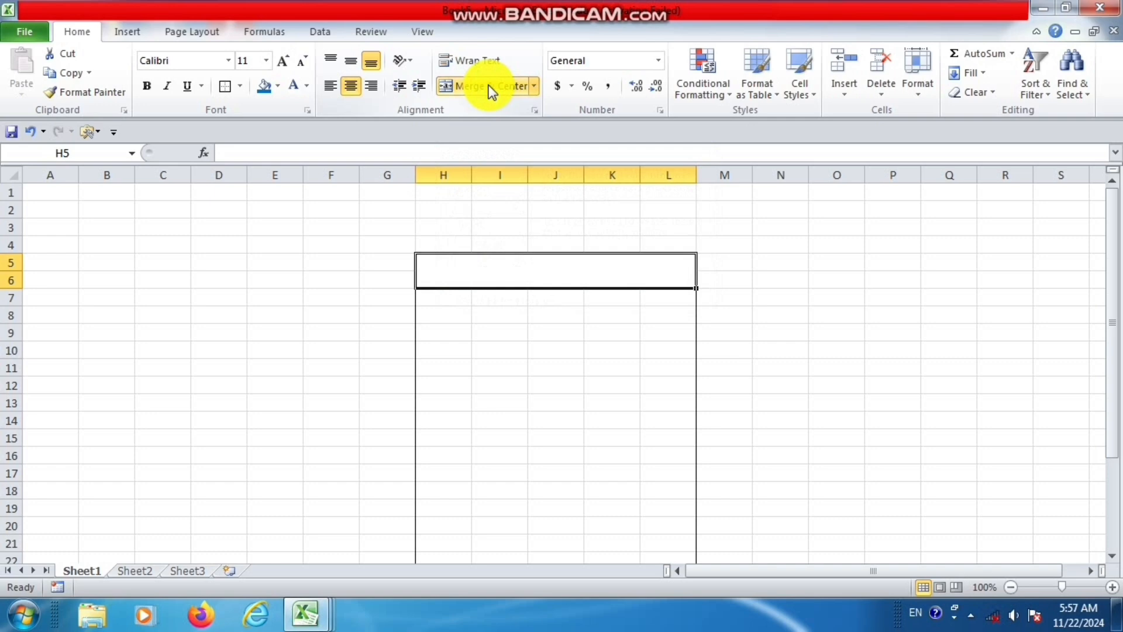
text(COMPUT)
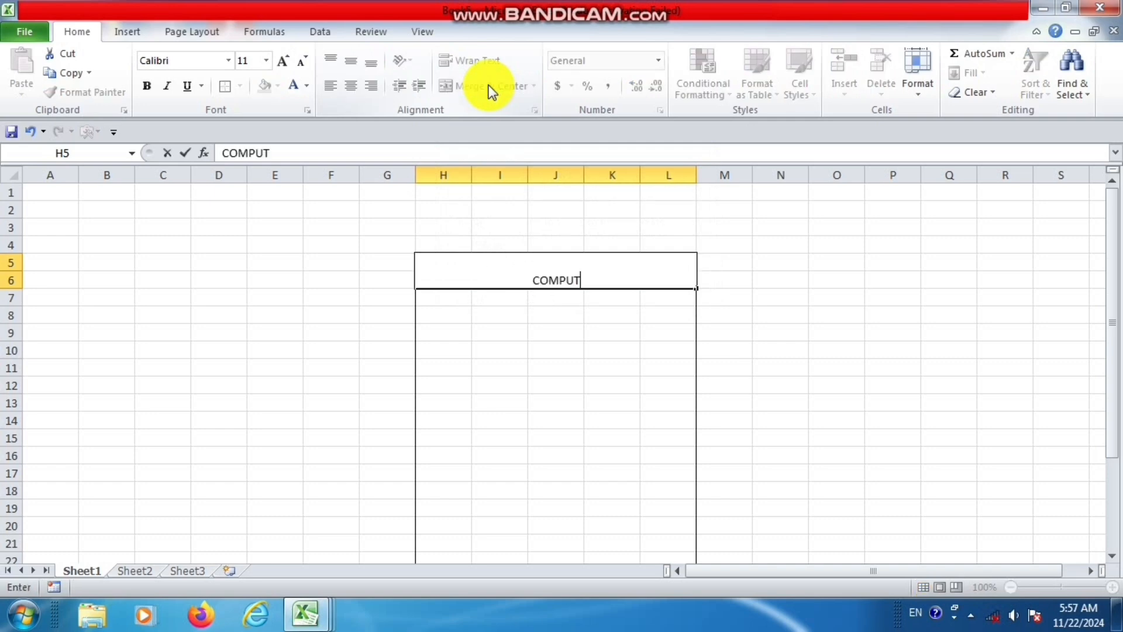
text(ER CENTER S)
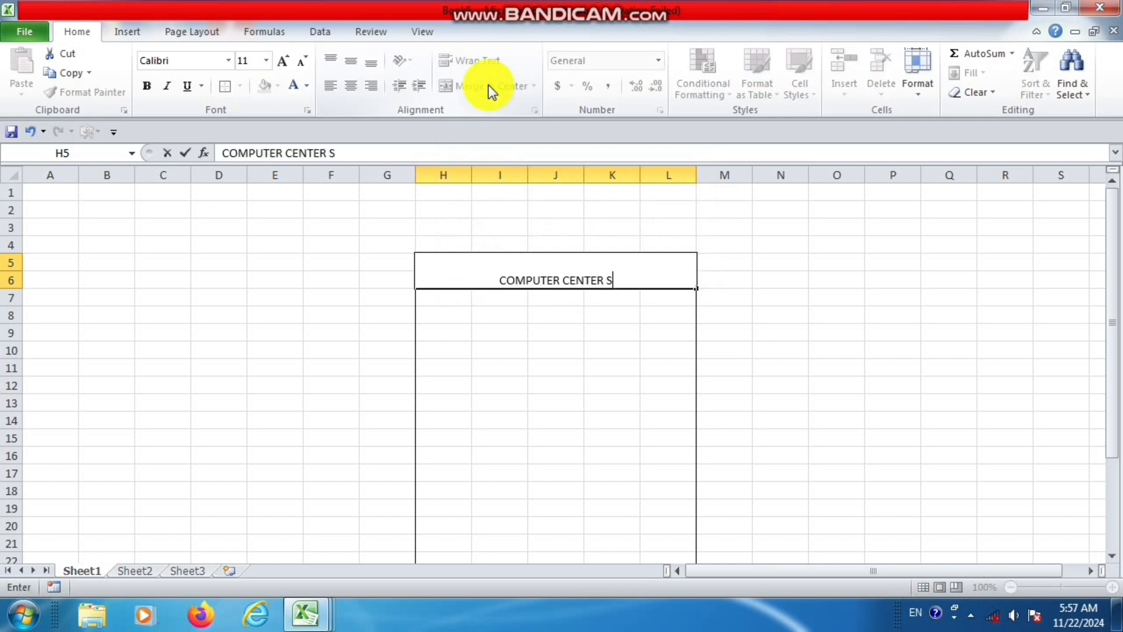
text(AMODA)
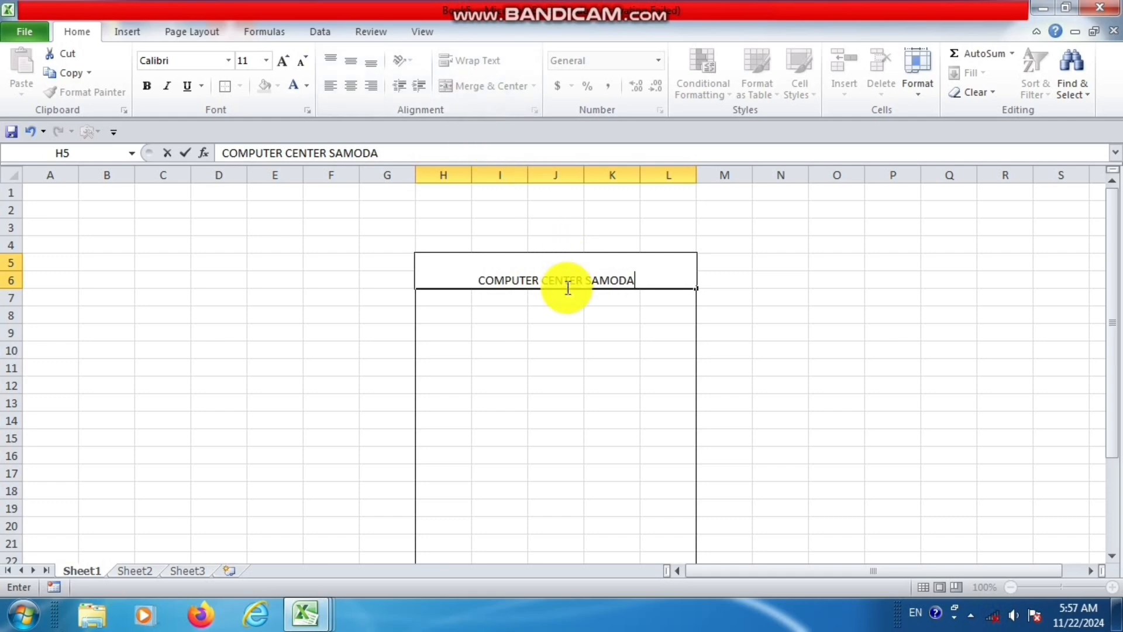
click(565, 316)
Increase the font size of the COMPUTER CENTER SAMODA title to 18.
click(572, 268)
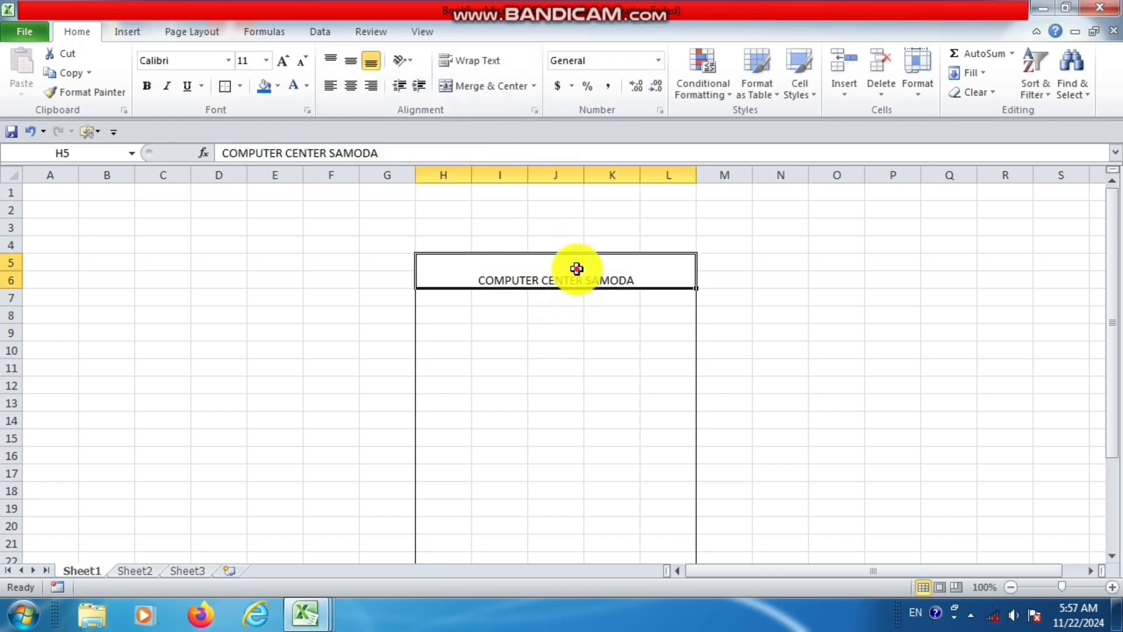
click(281, 62)
click(280, 62)
click(281, 62)
click(281, 62)
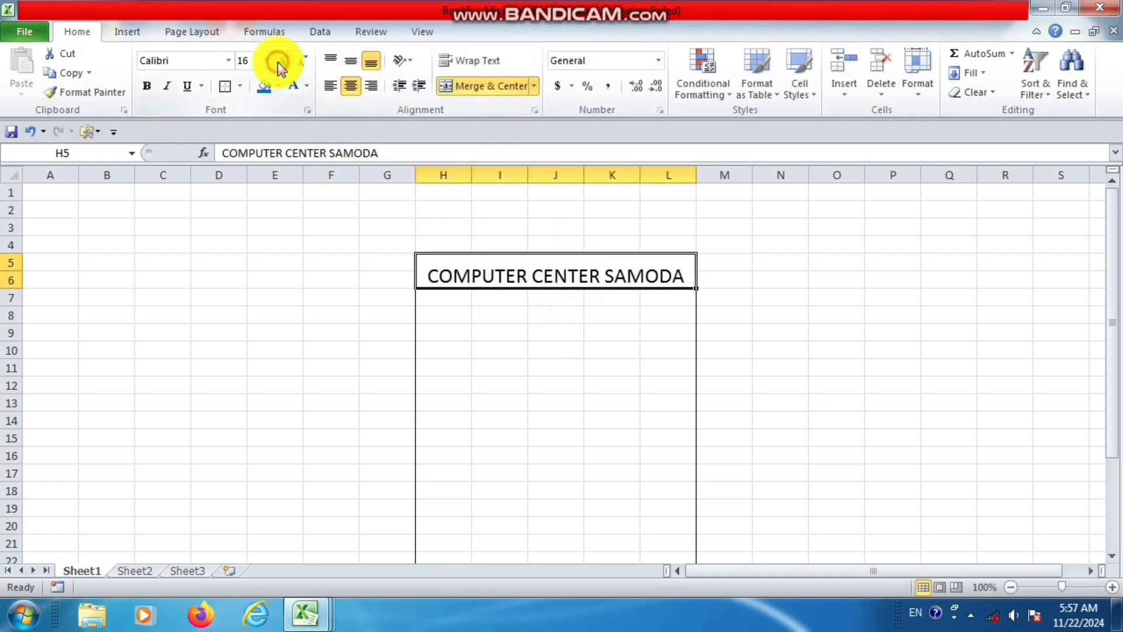
Set the COMPUTER CENTER SAMODA title font to Aharoni and widen column J so the whole title fits.
click(228, 60)
click(234, 180)
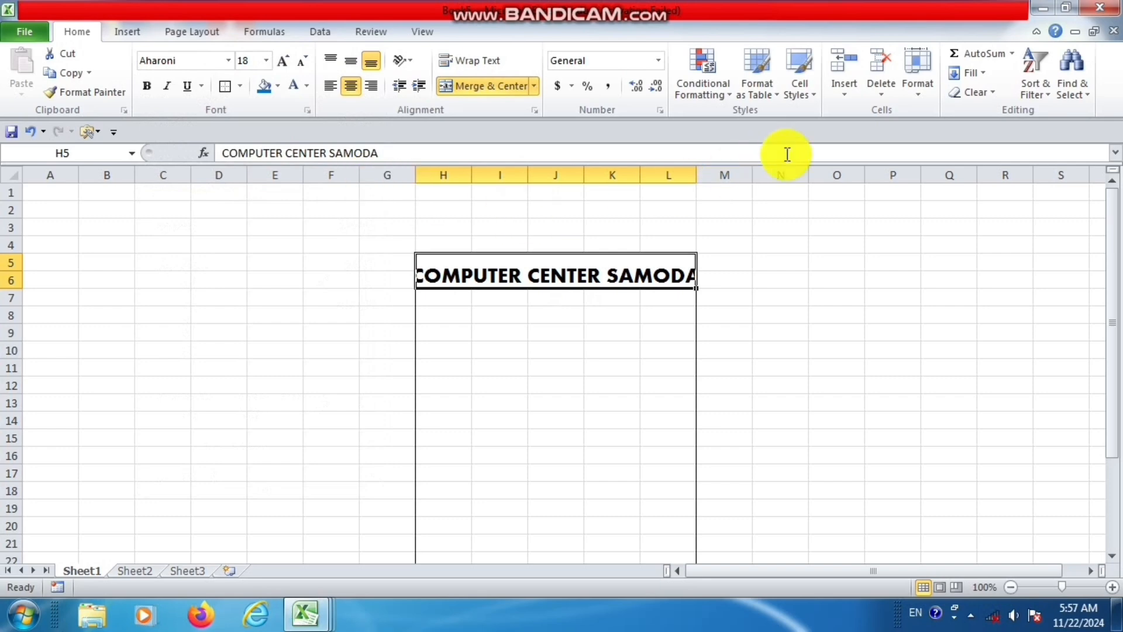
drag(587, 174, 620, 175)
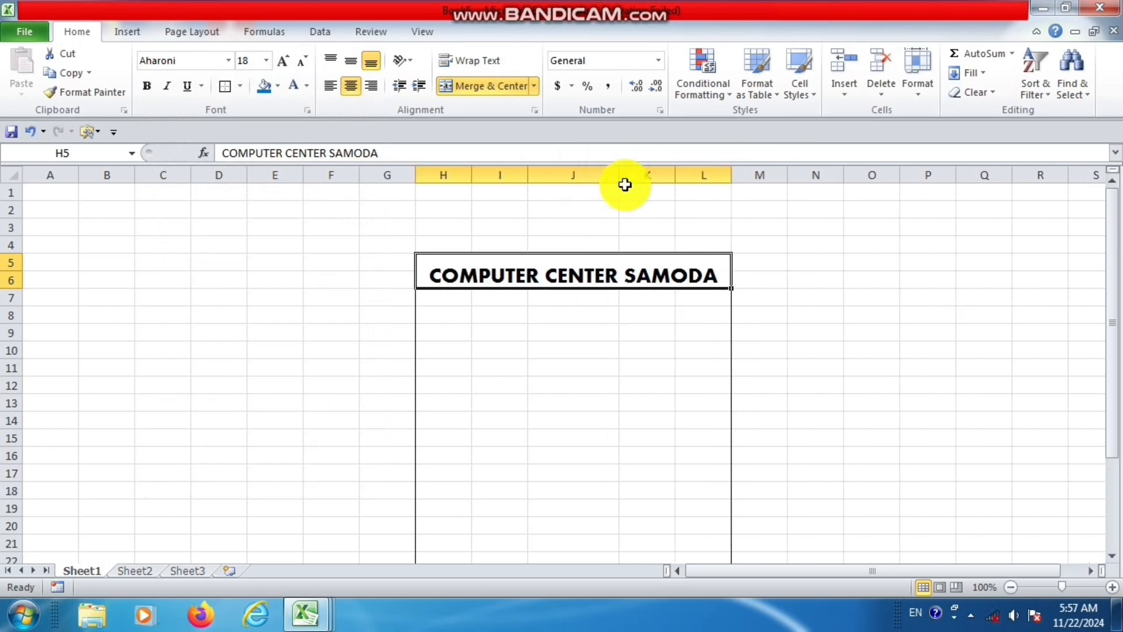
click(566, 299)
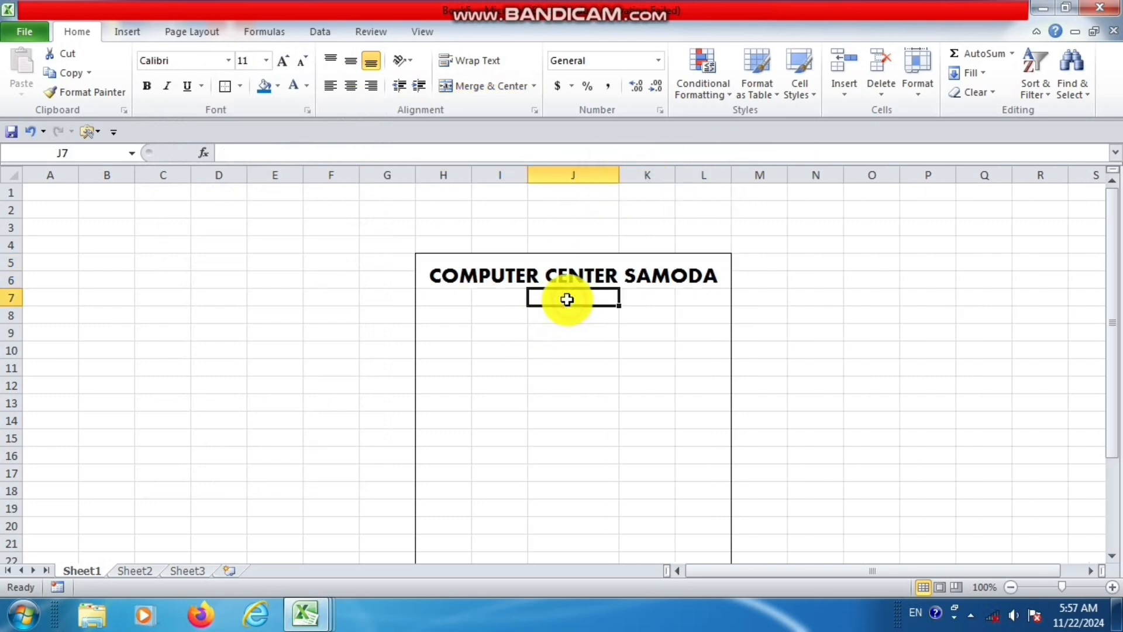
Fill the merged COMPUTER CENTER SAMODA title cell with the standard yellow color.
click(577, 266)
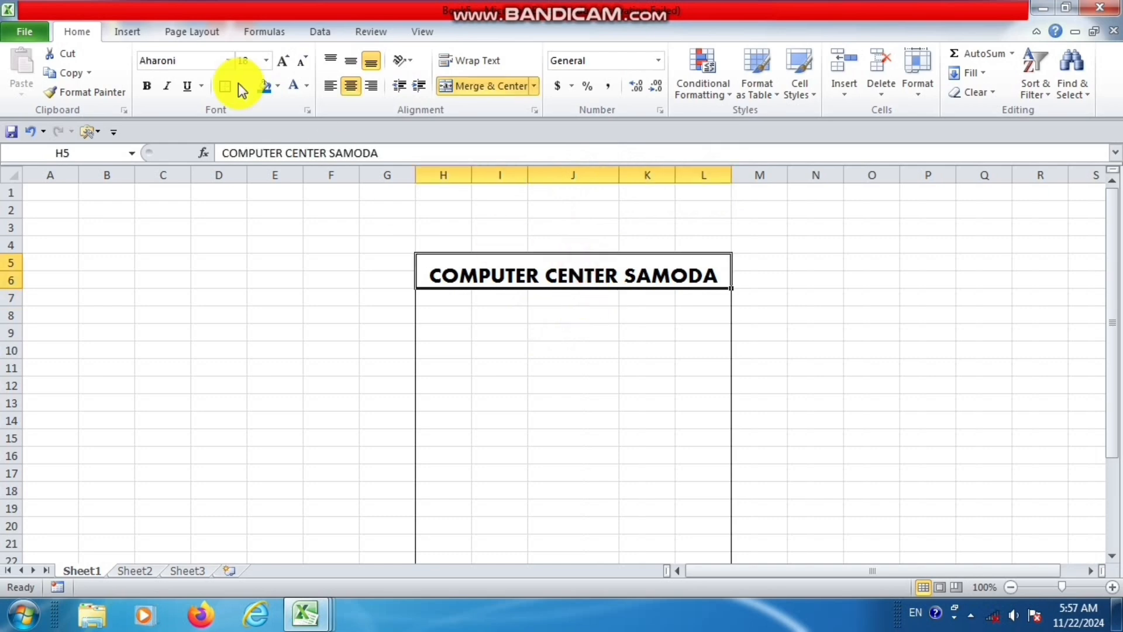
click(278, 87)
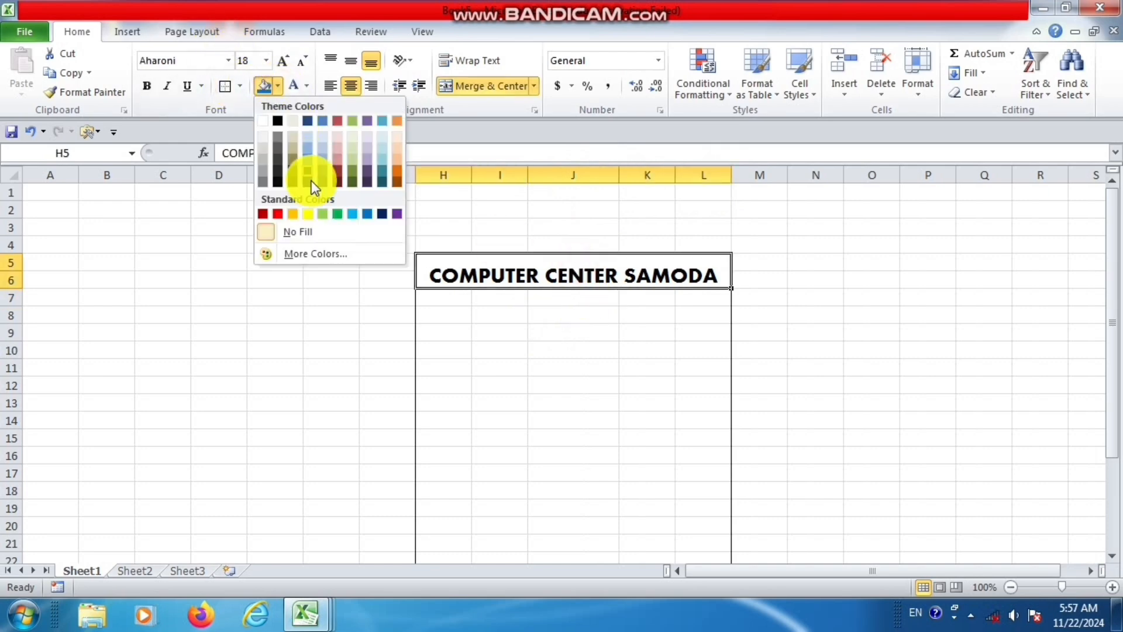
click(307, 213)
Enter ADMISSION FORM in cell J7 below the title and widen column J to fit the text.
click(569, 297)
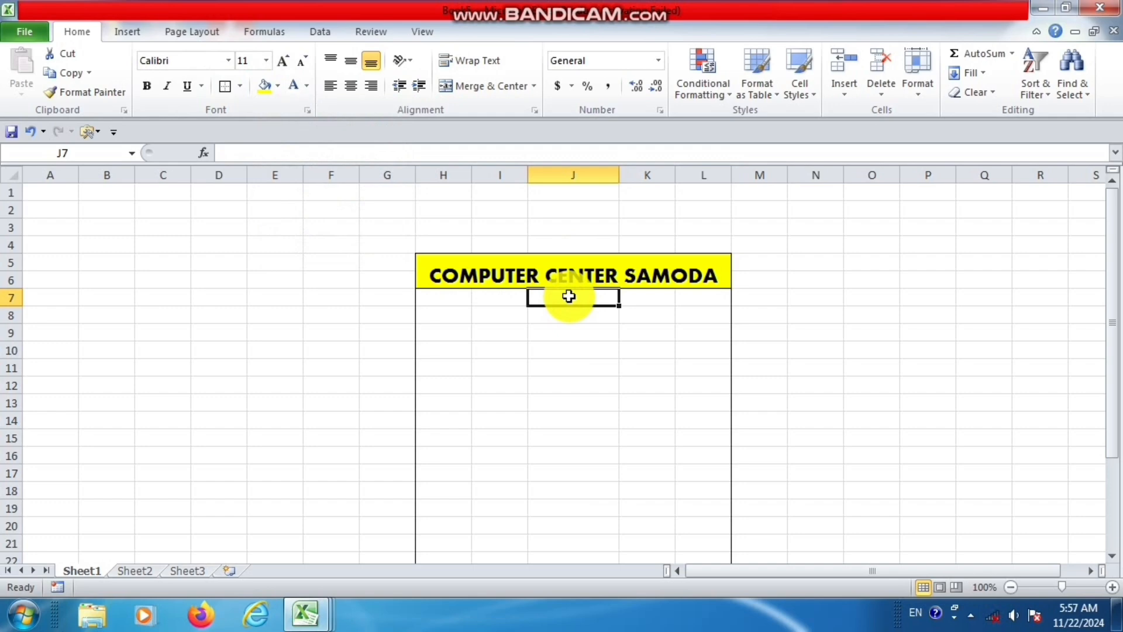
text(ADM)
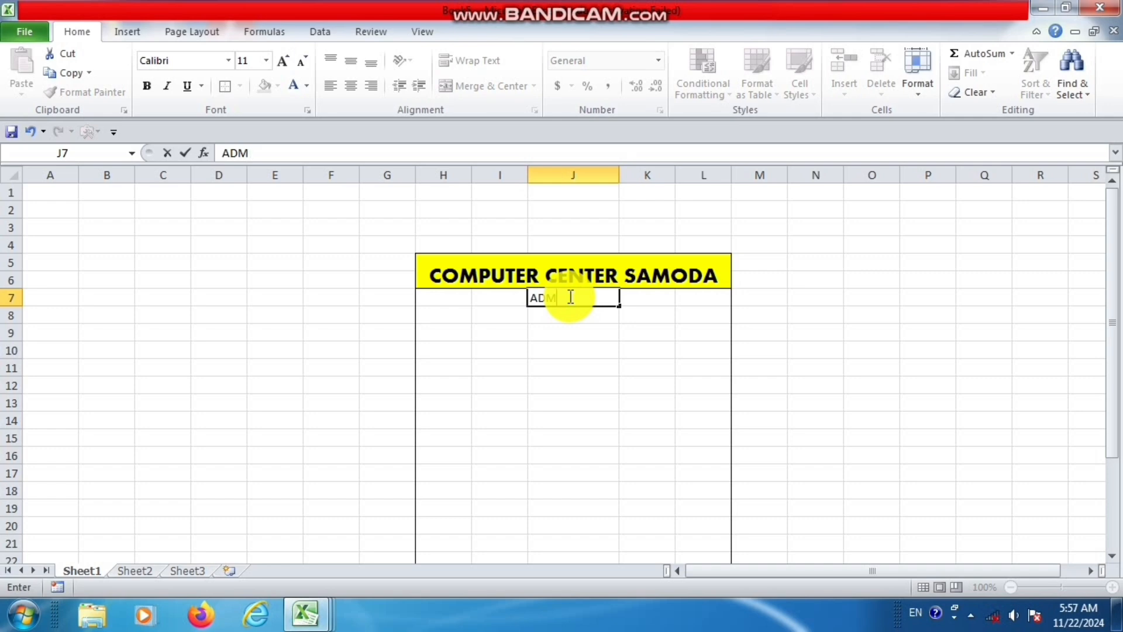
text(ISSION F)
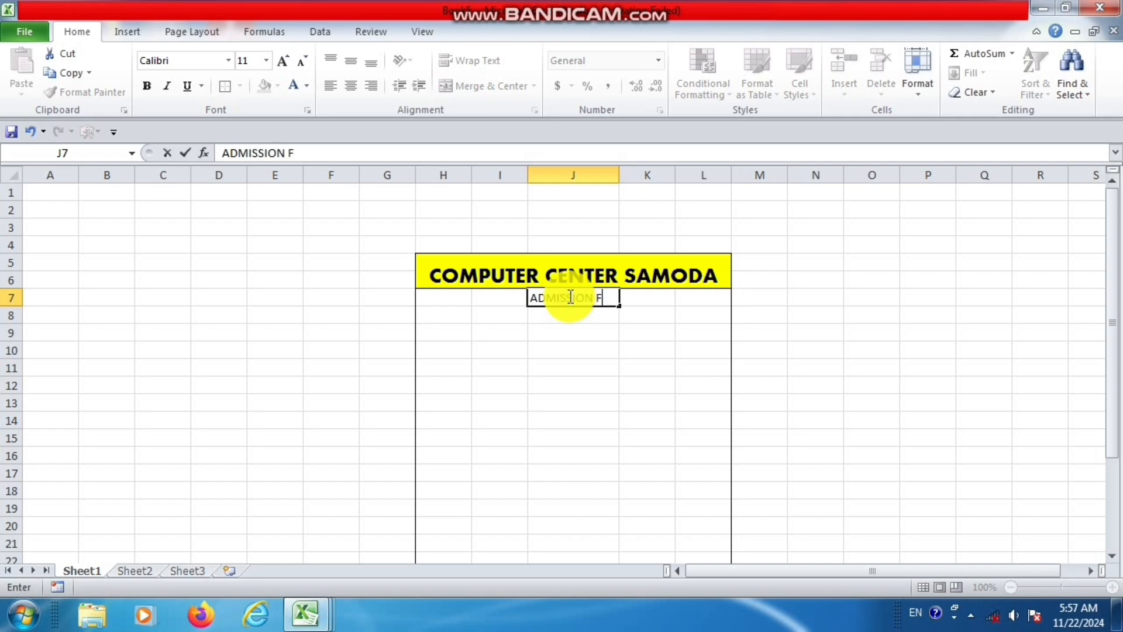
text(ORM)
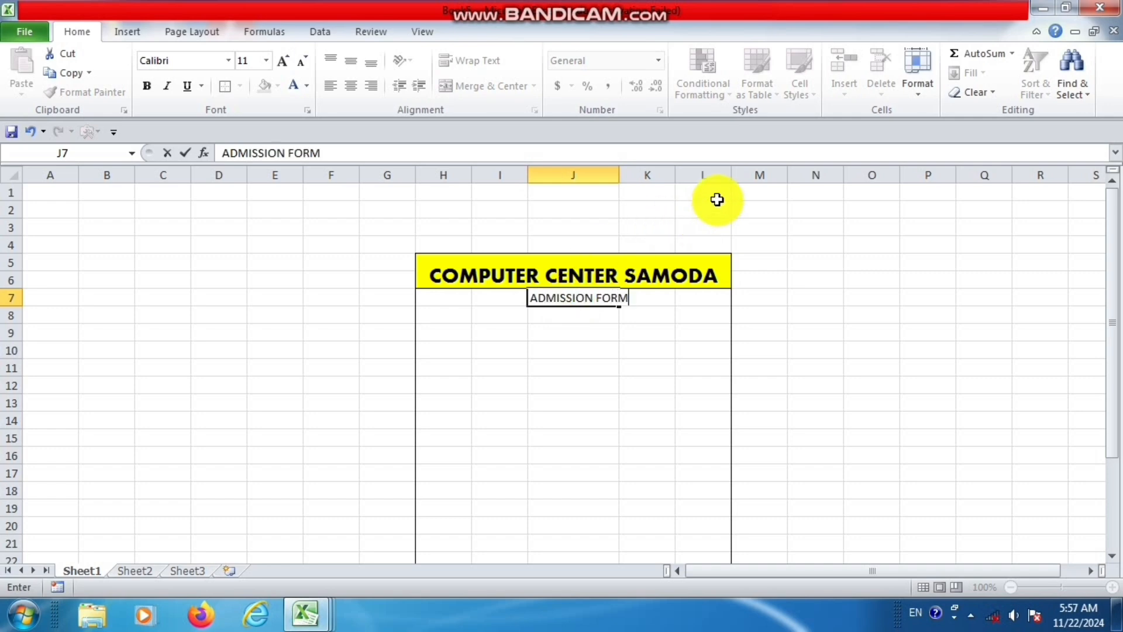
key(Return)
click(582, 296)
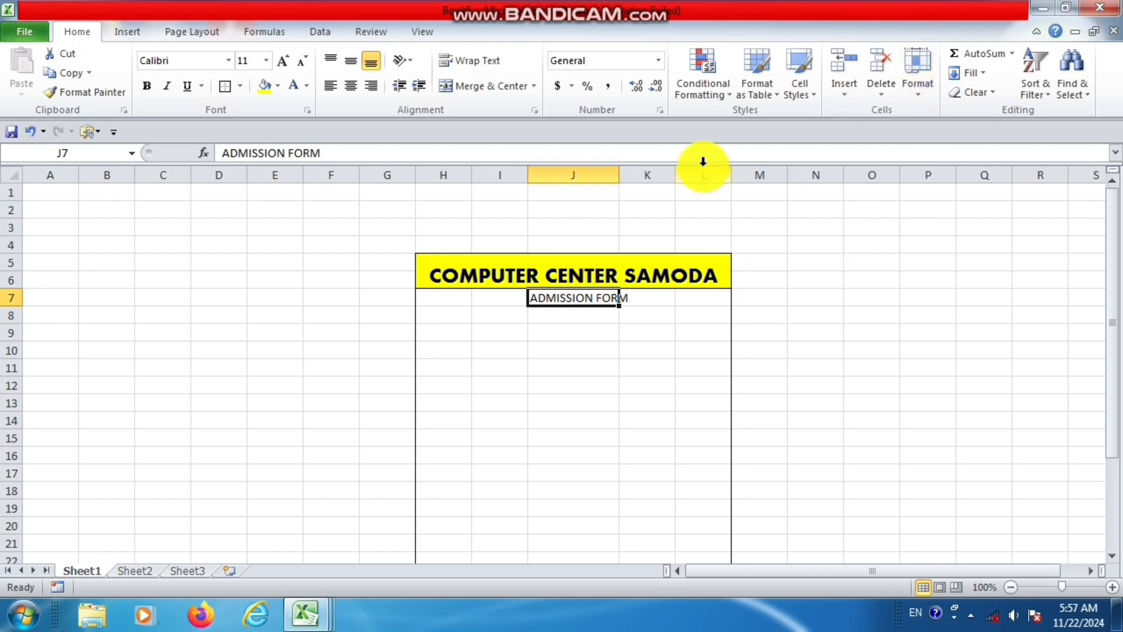
drag(618, 175, 631, 209)
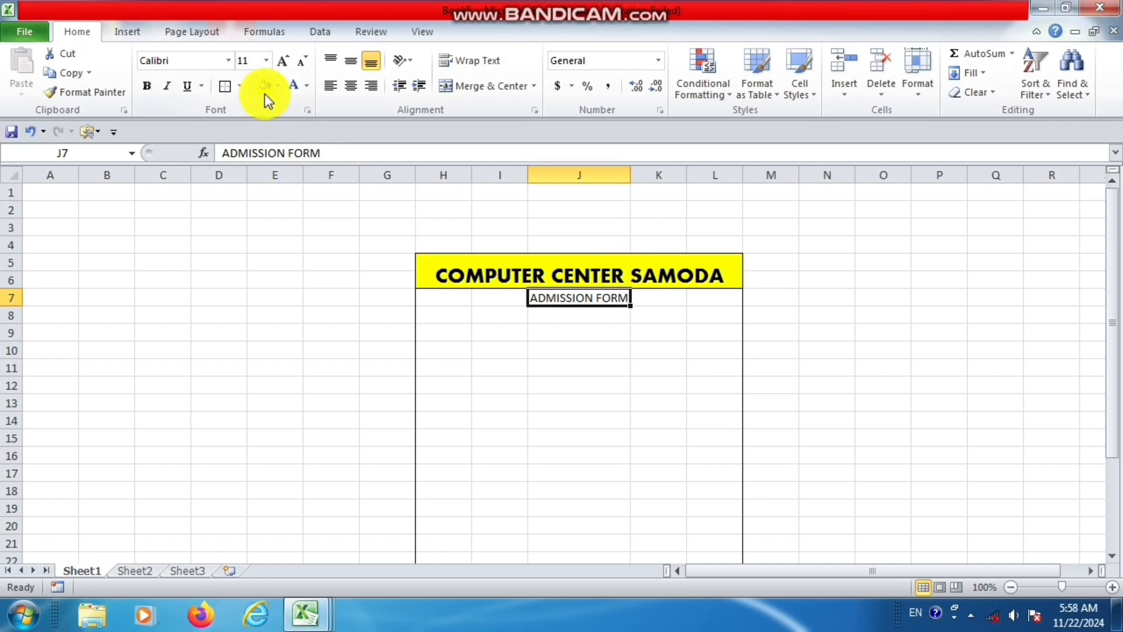
Format the ADMISSION FORM cell with a red fill and the Aharoni font, and widen column J further.
click(277, 86)
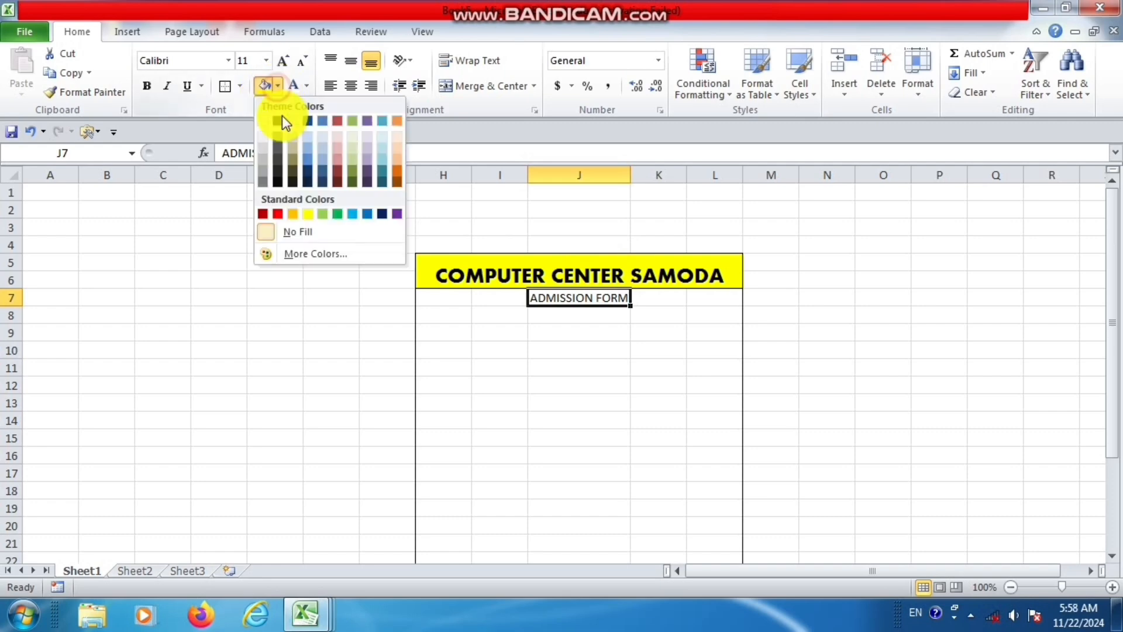
click(276, 213)
click(228, 60)
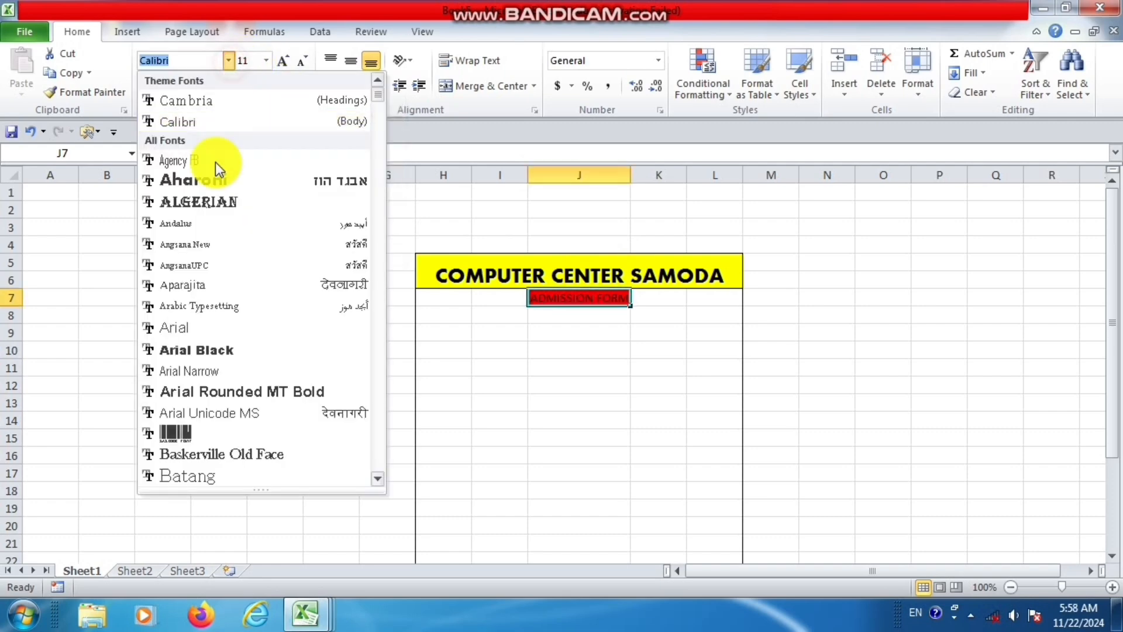
click(212, 180)
drag(630, 175, 664, 174)
click(595, 350)
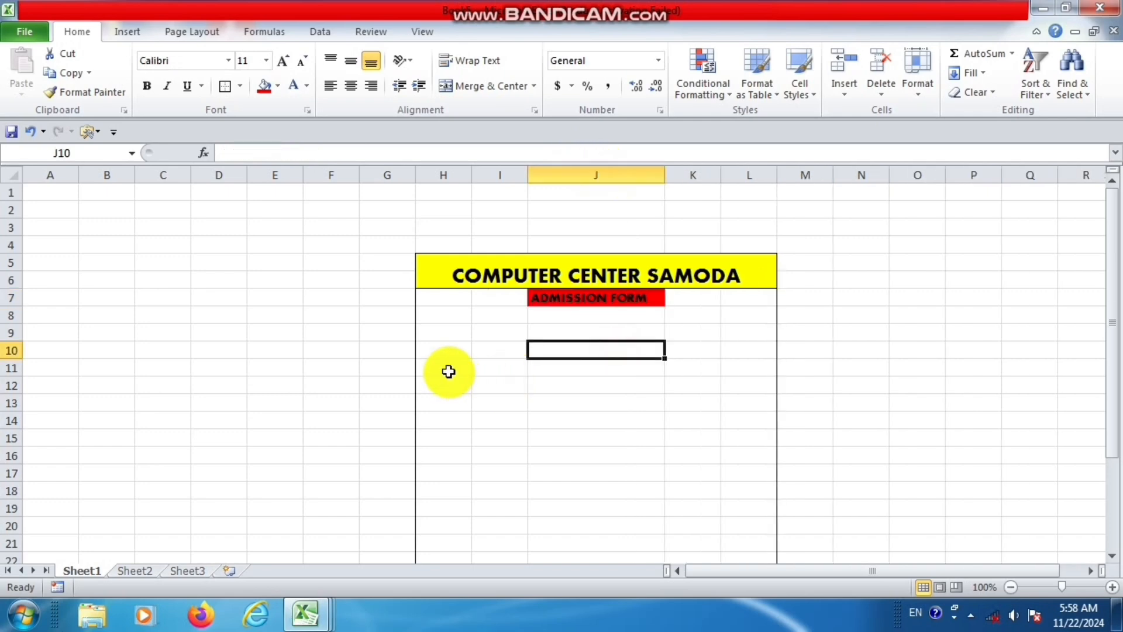
Enter the label STUDENAT NAME in cell H11 and widen column H to fit it.
click(449, 366)
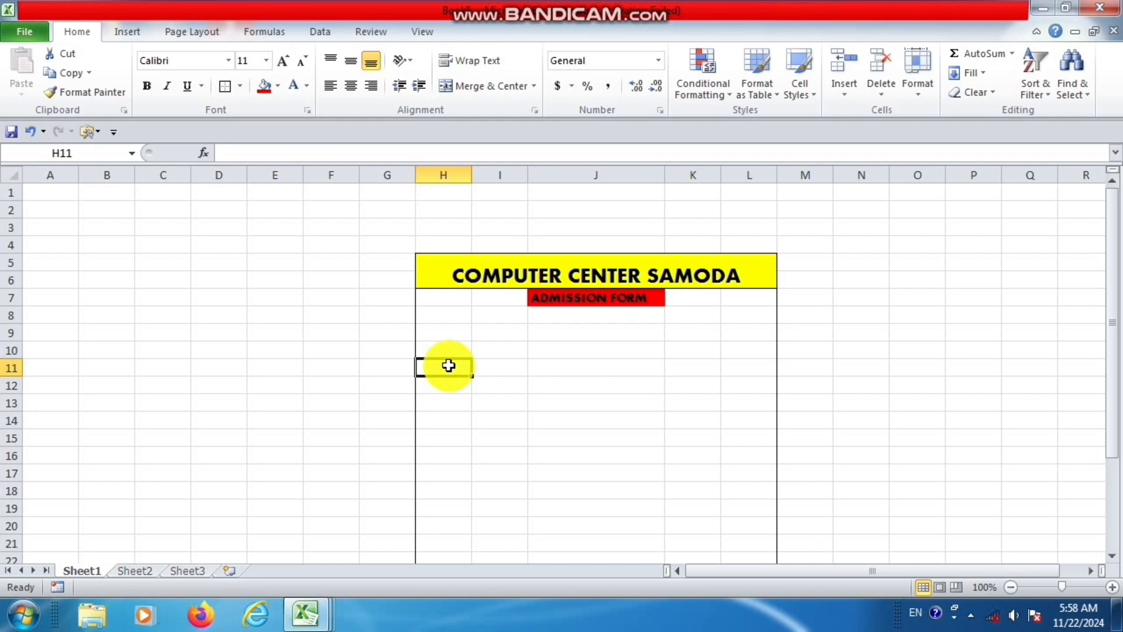
text(STUDENAT NAME)
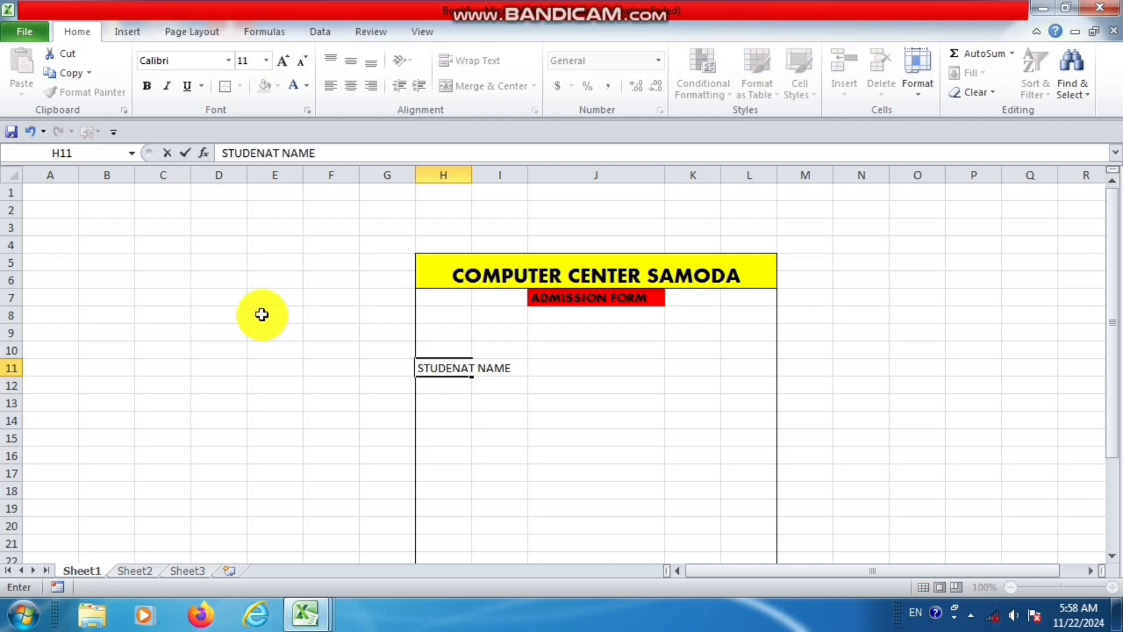
key(Return)
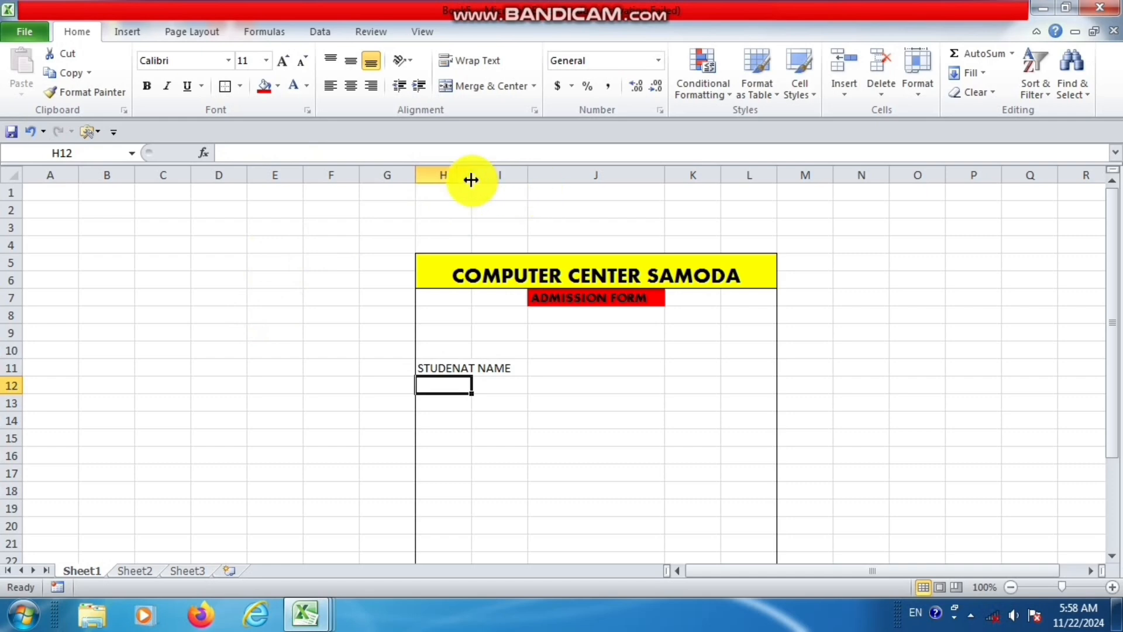
drag(472, 175, 531, 239)
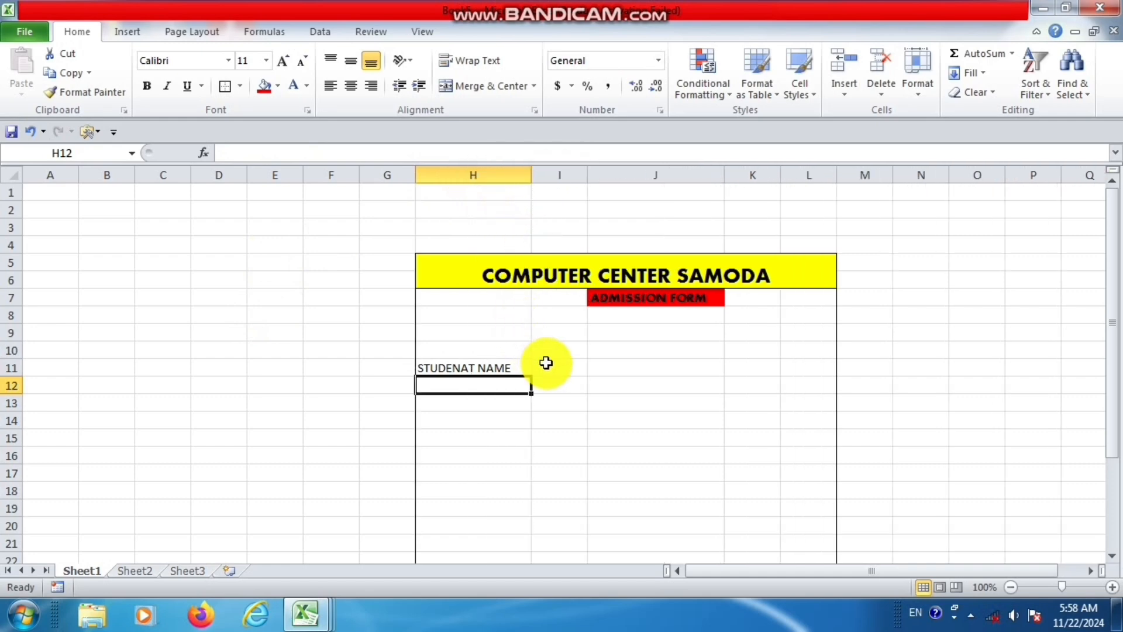
Merge and center cells I11:K11 as the student name entry field and apply all borders to H11:L11.
drag(547, 367, 742, 368)
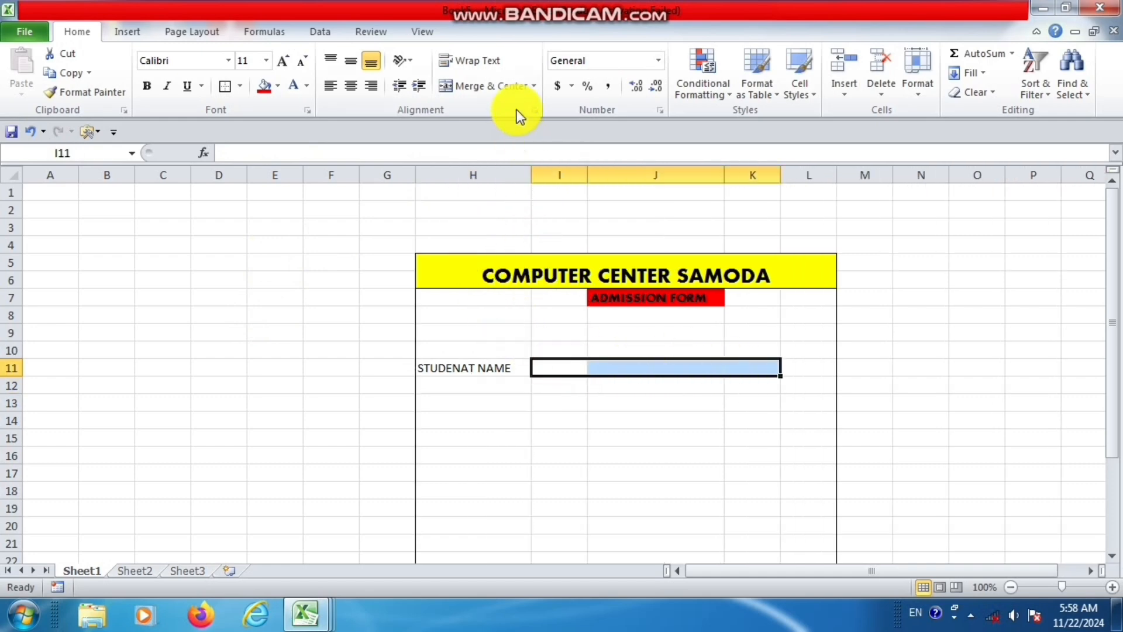
click(497, 85)
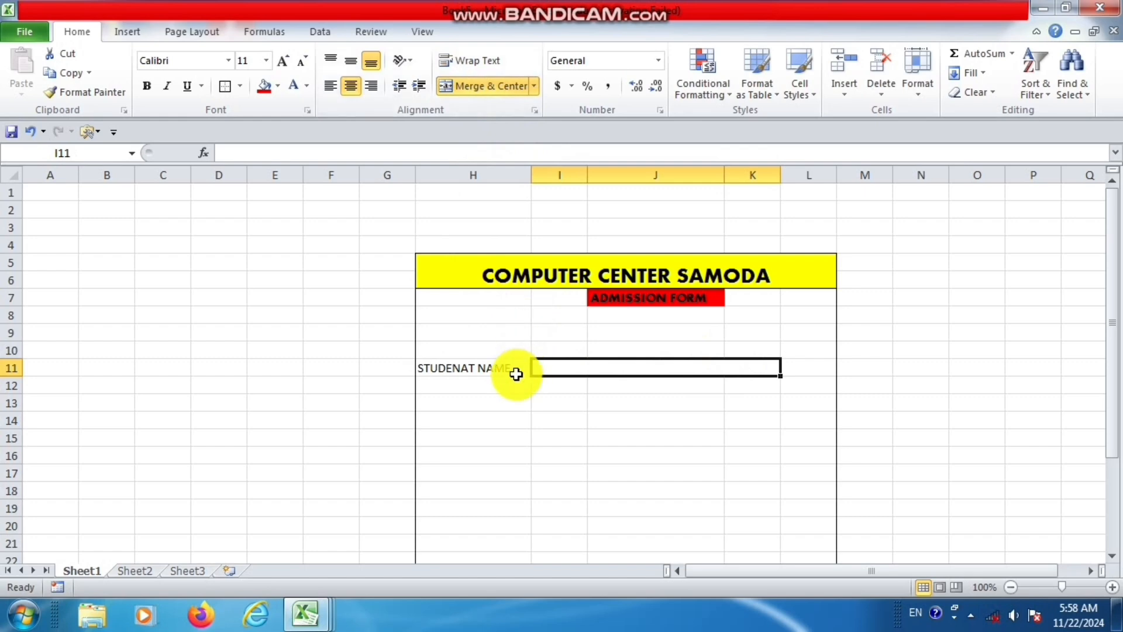
drag(509, 370, 814, 360)
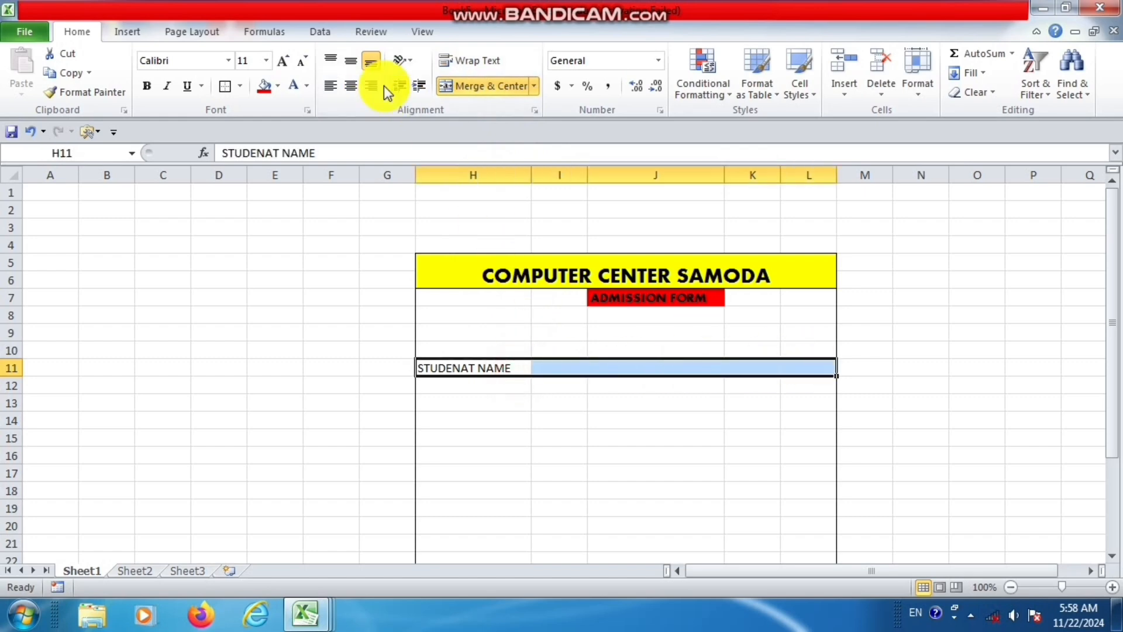
click(240, 87)
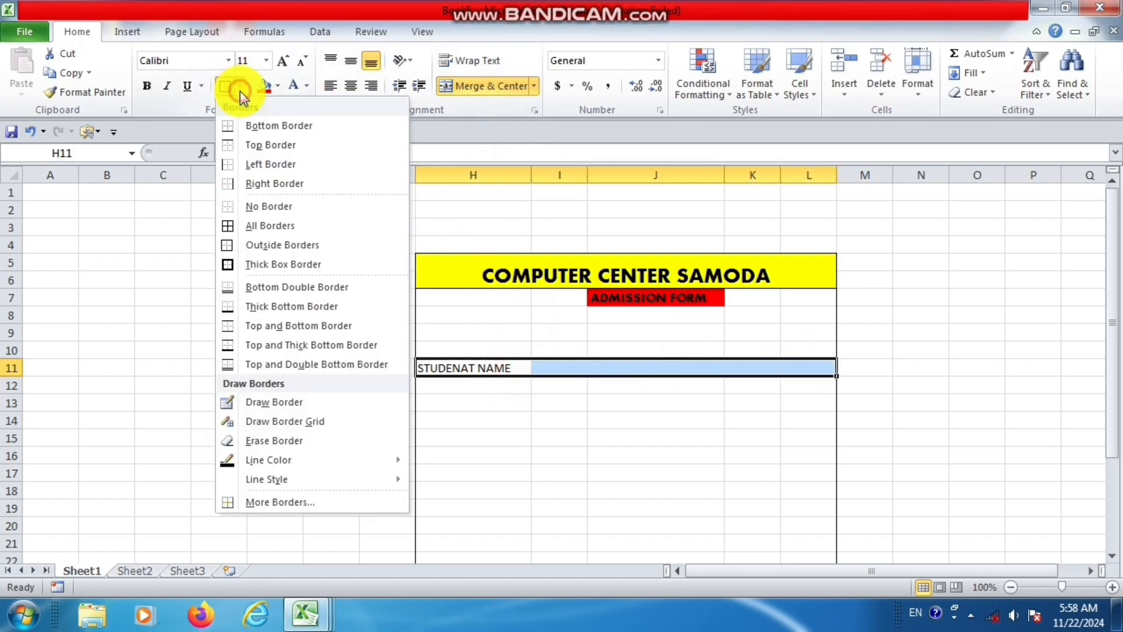
click(250, 229)
Create the FATHER NAME row with its label in H13, I13:K13 merged and centered, and all borders on H13:L13.
click(448, 400)
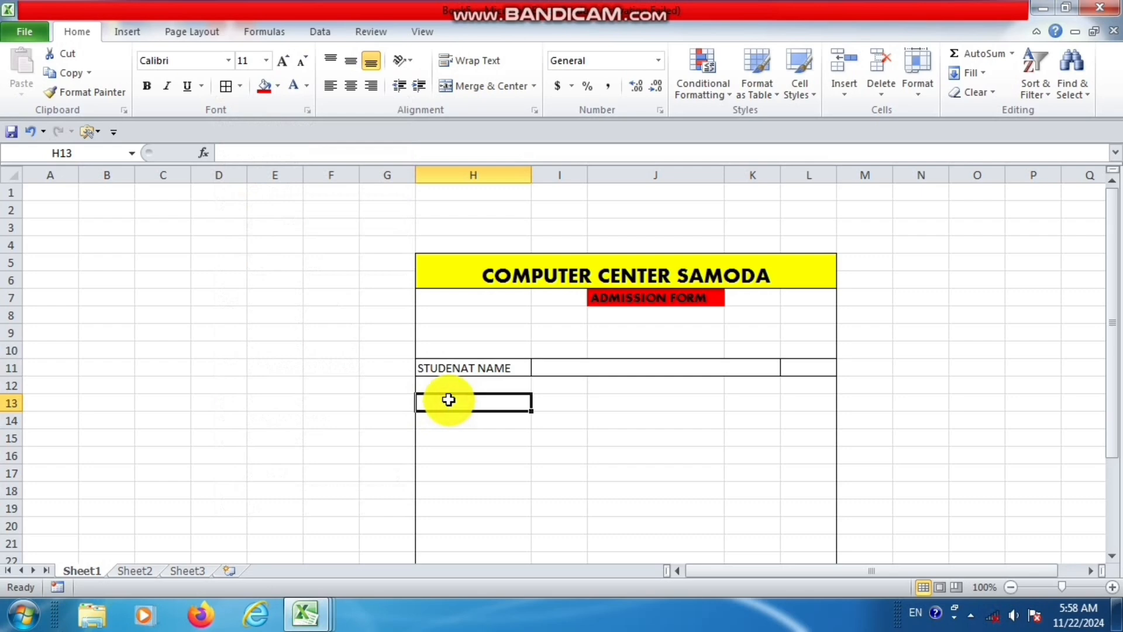
text(FATHER NAME)
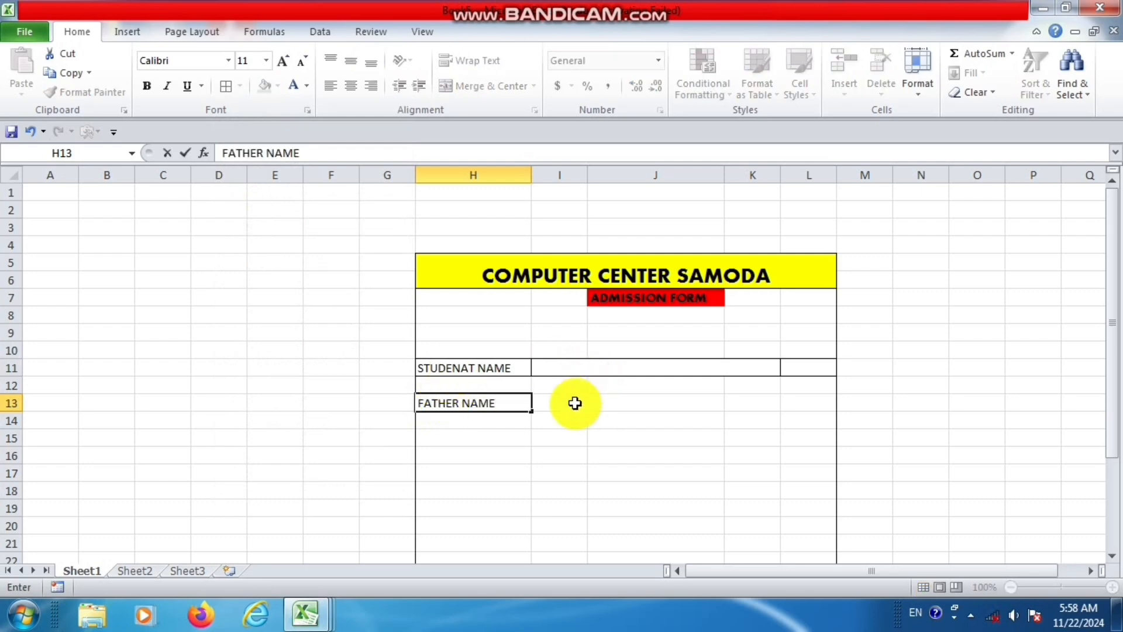
drag(573, 402, 736, 403)
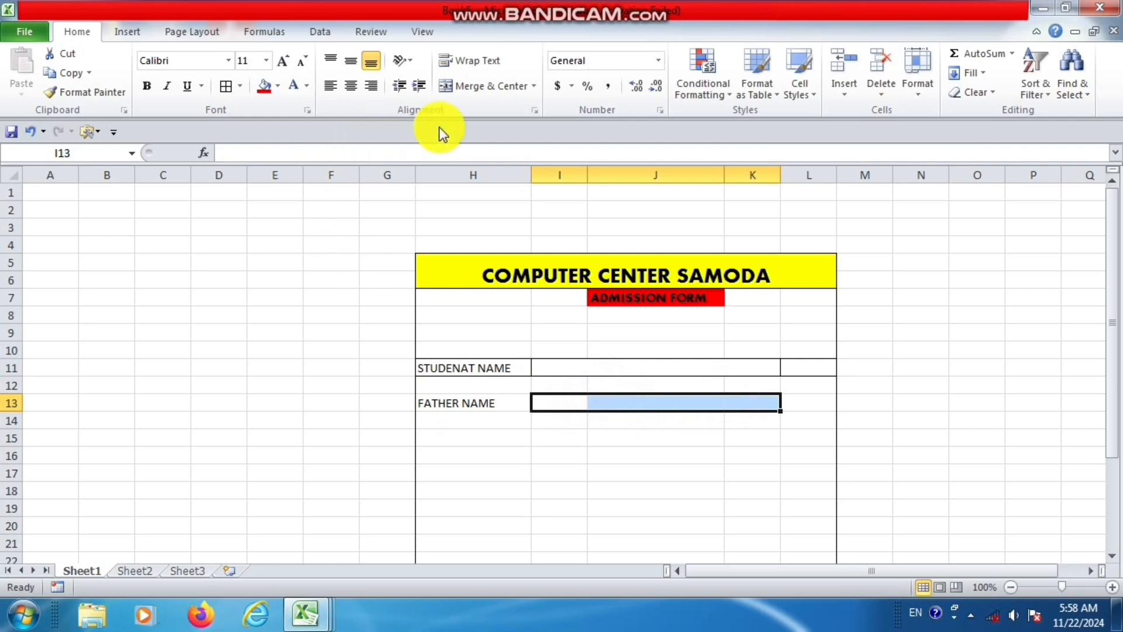
click(496, 88)
drag(514, 400, 790, 397)
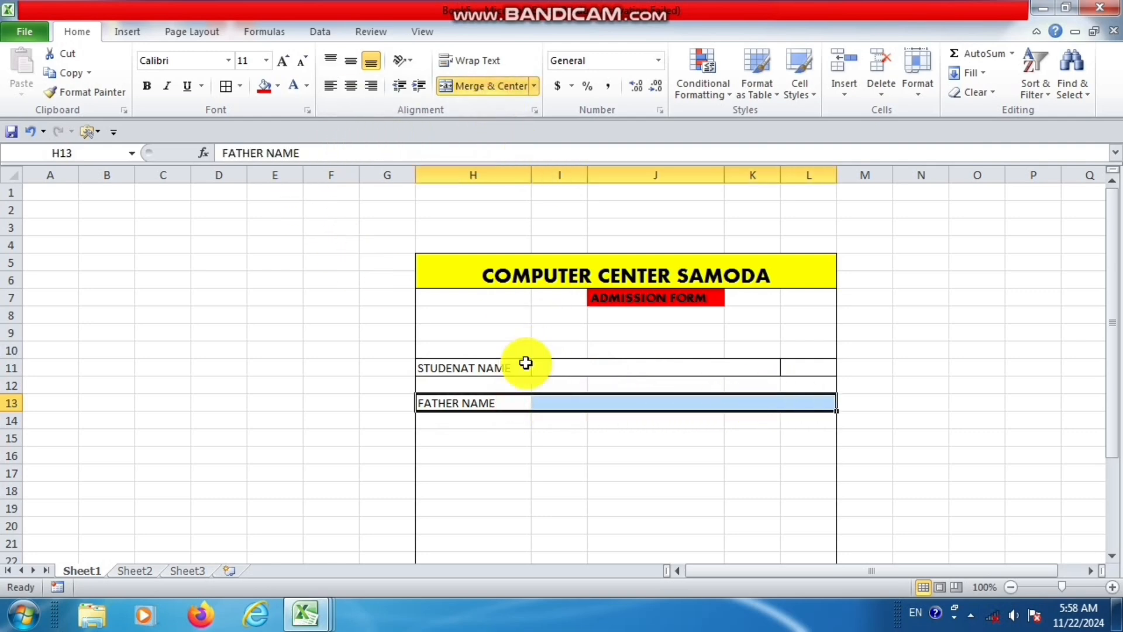
click(226, 88)
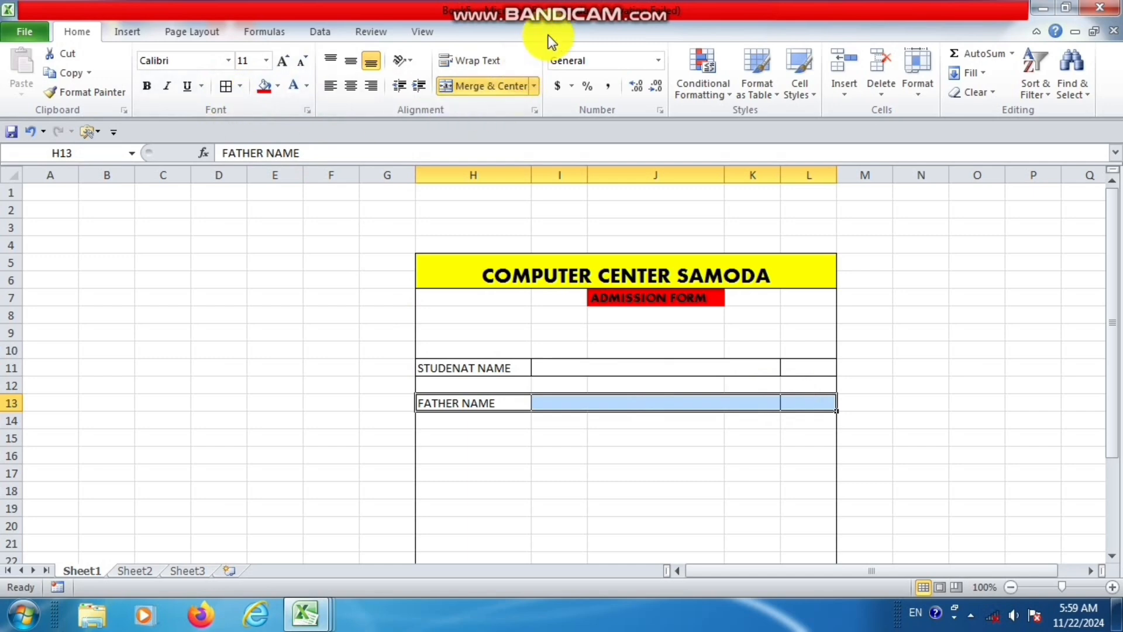
click(588, 7)
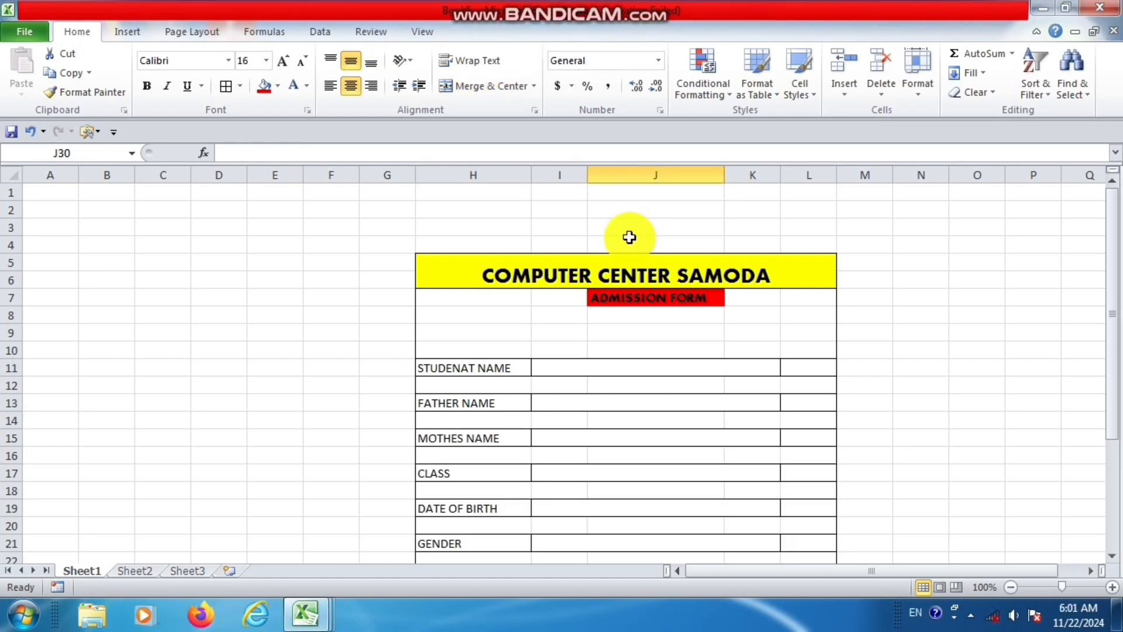
Enter the button label SAVE in cell J30 below the completed form.
scroll(634, 370, down, 3)
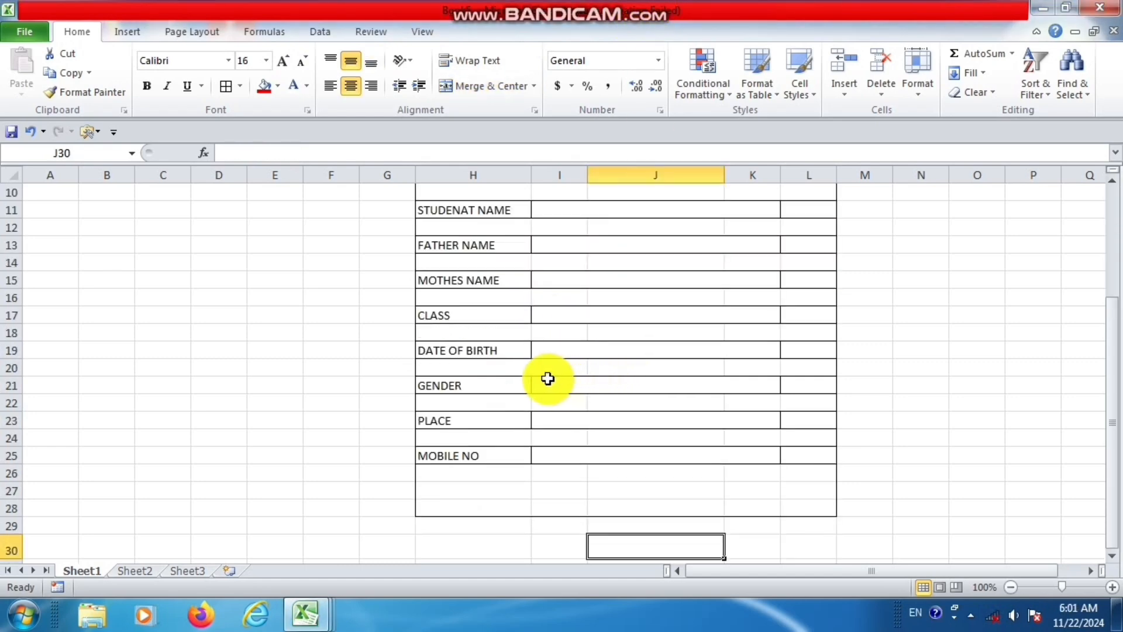
scroll(548, 379, up, 1)
scroll(547, 378, down, 2)
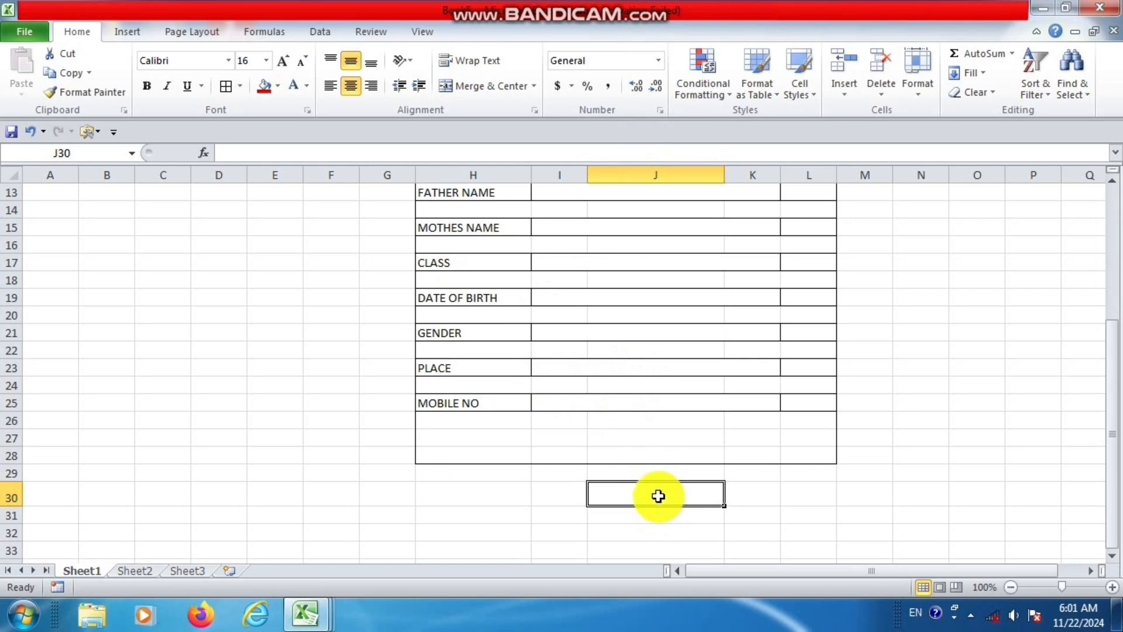
text(SAVE)
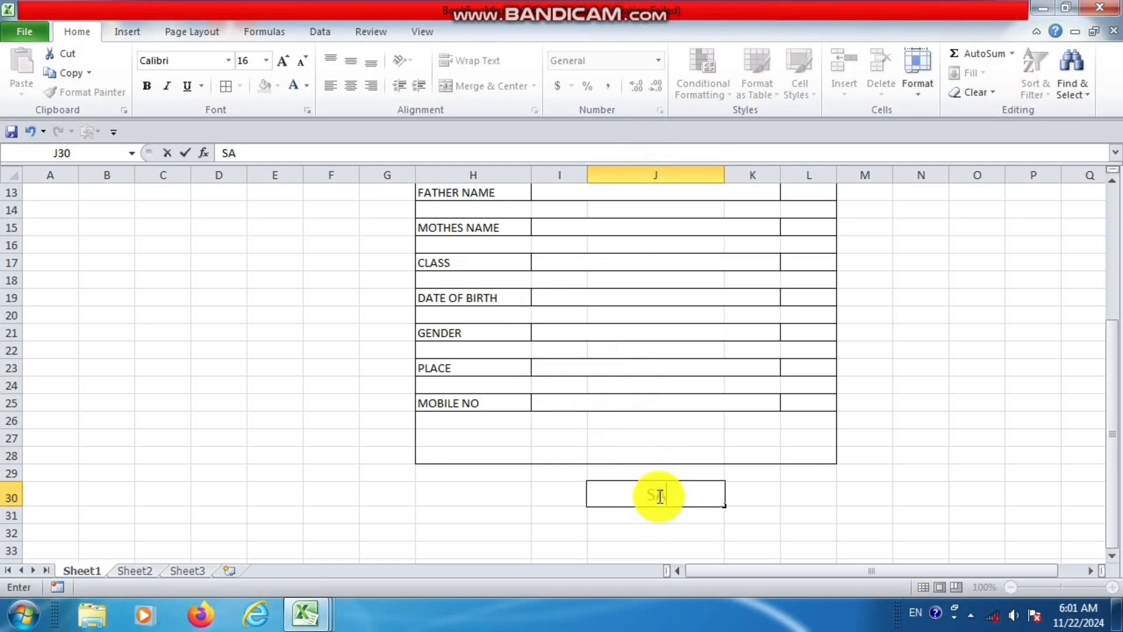
click(784, 502)
Fill the SAVE cell J30 with light blue and set its font to Aharoni.
click(615, 494)
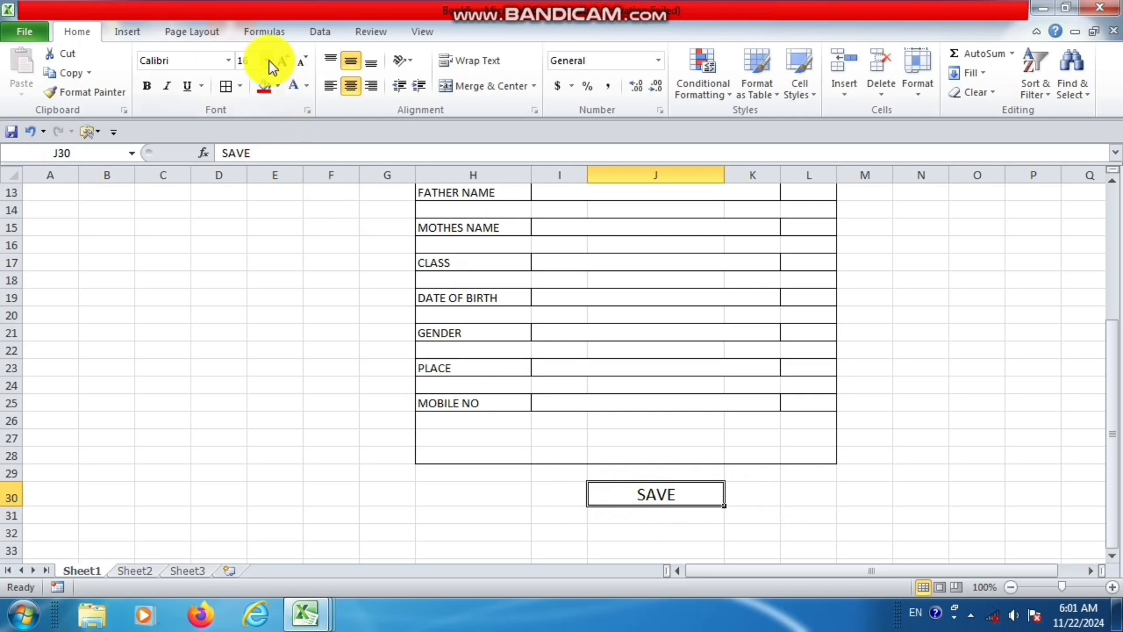
click(277, 86)
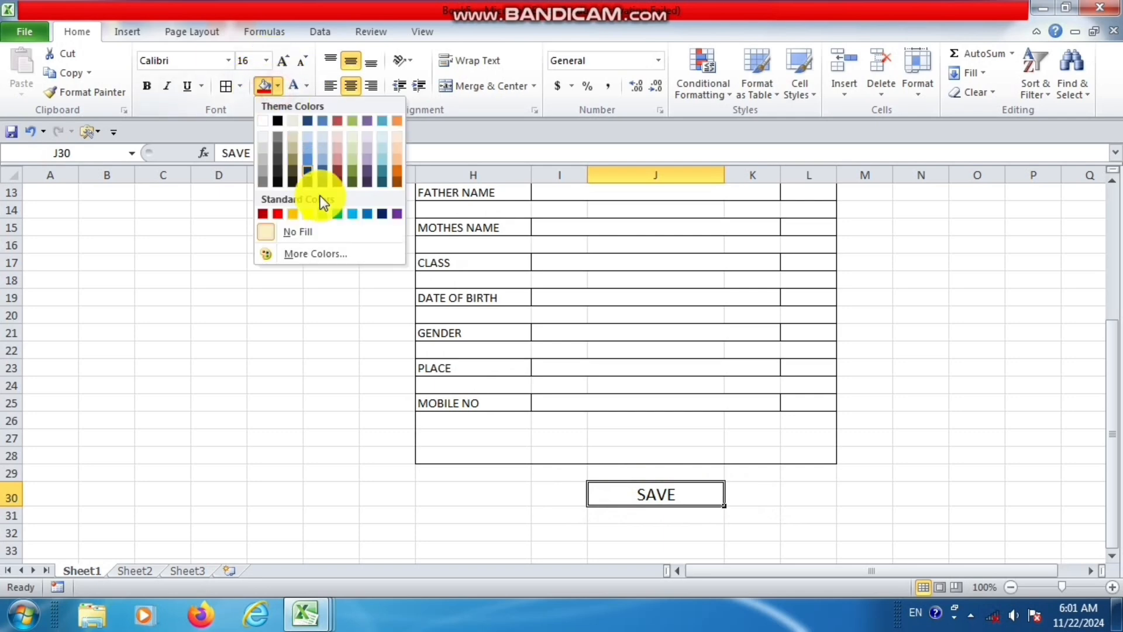
click(354, 215)
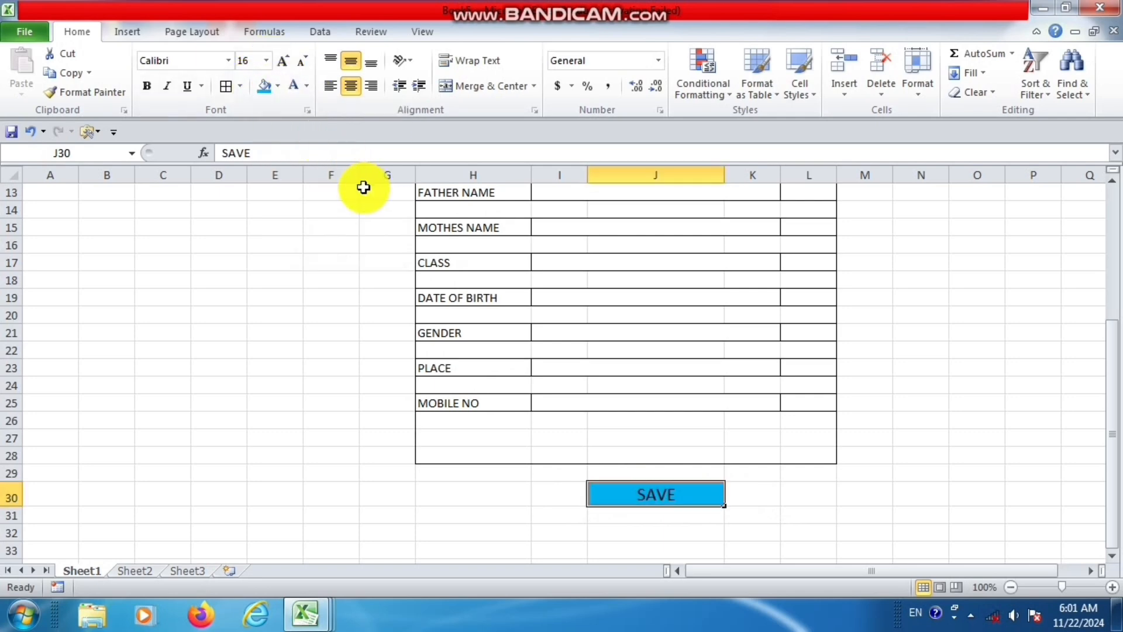
click(228, 60)
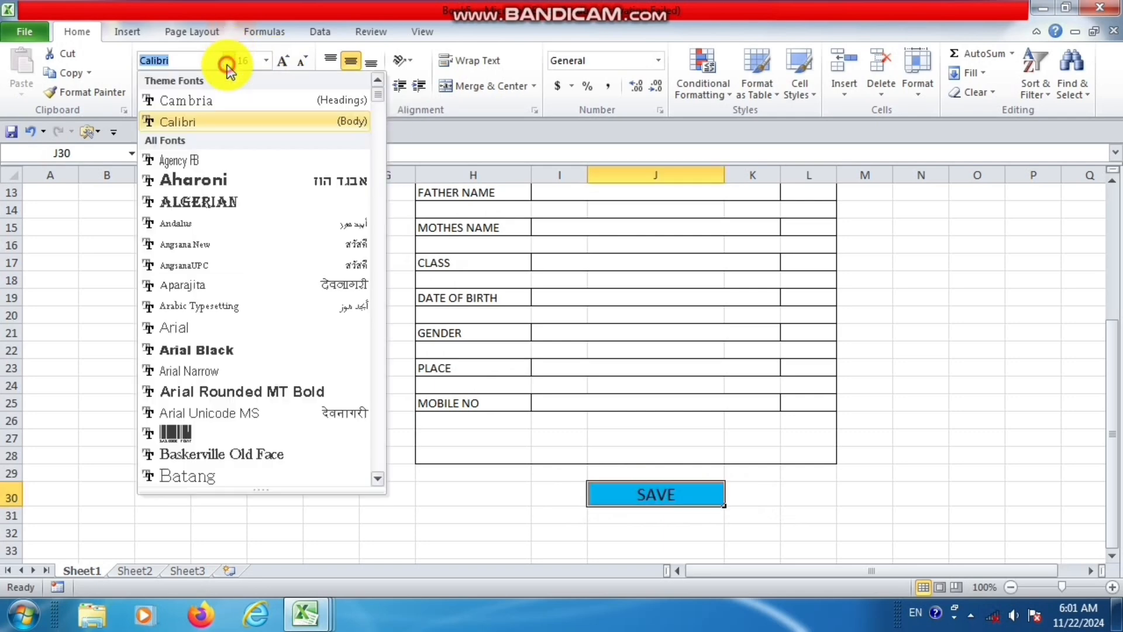
click(231, 182)
Fill all eight field label cells in column H, from STUDENAT NAME to MOBILE NO, with orange.
scroll(621, 319, up, 4)
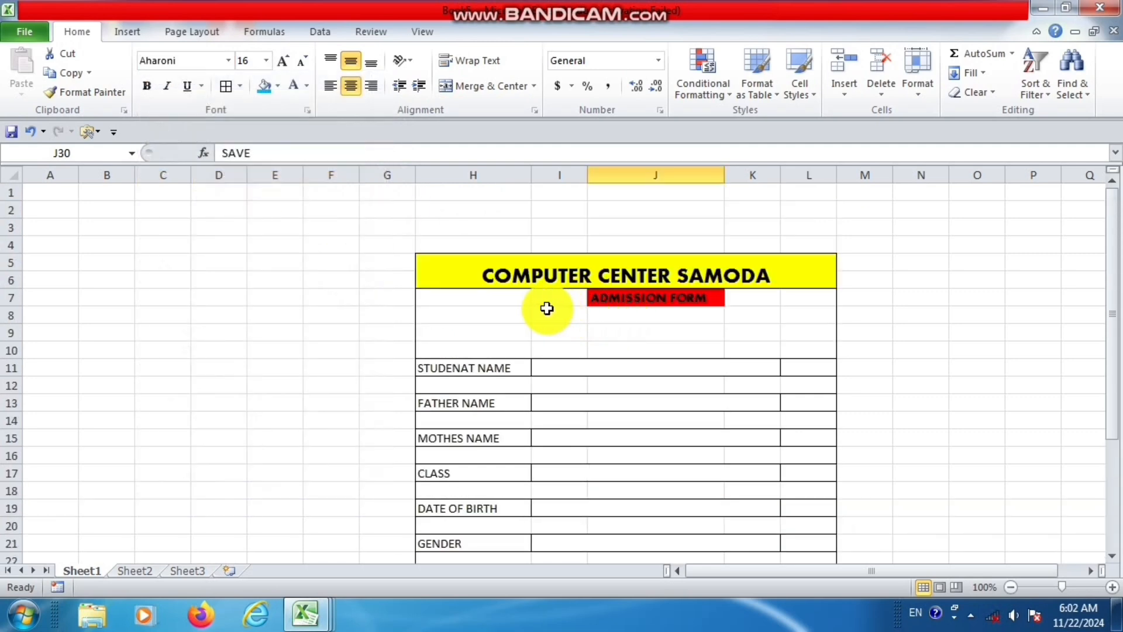
click(483, 367)
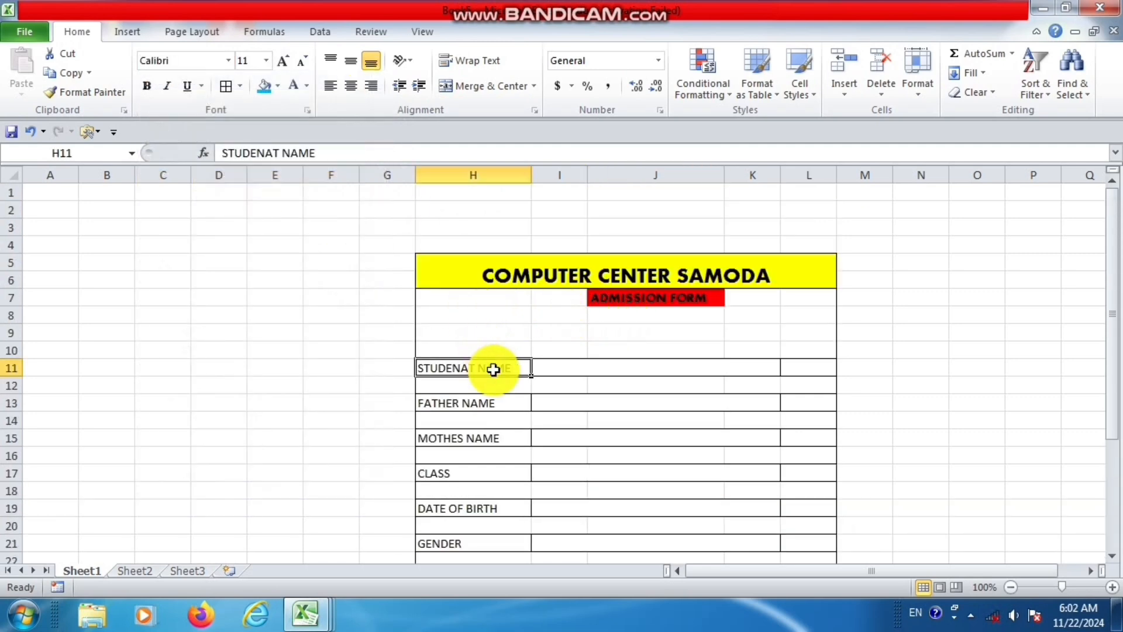
click(497, 404)
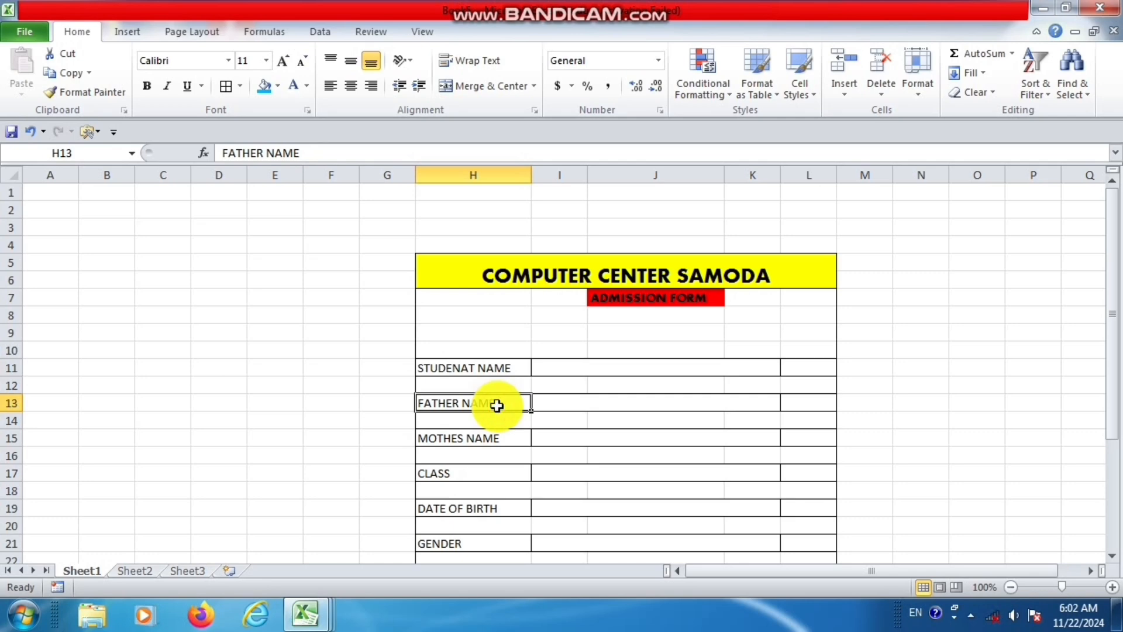
click(496, 372)
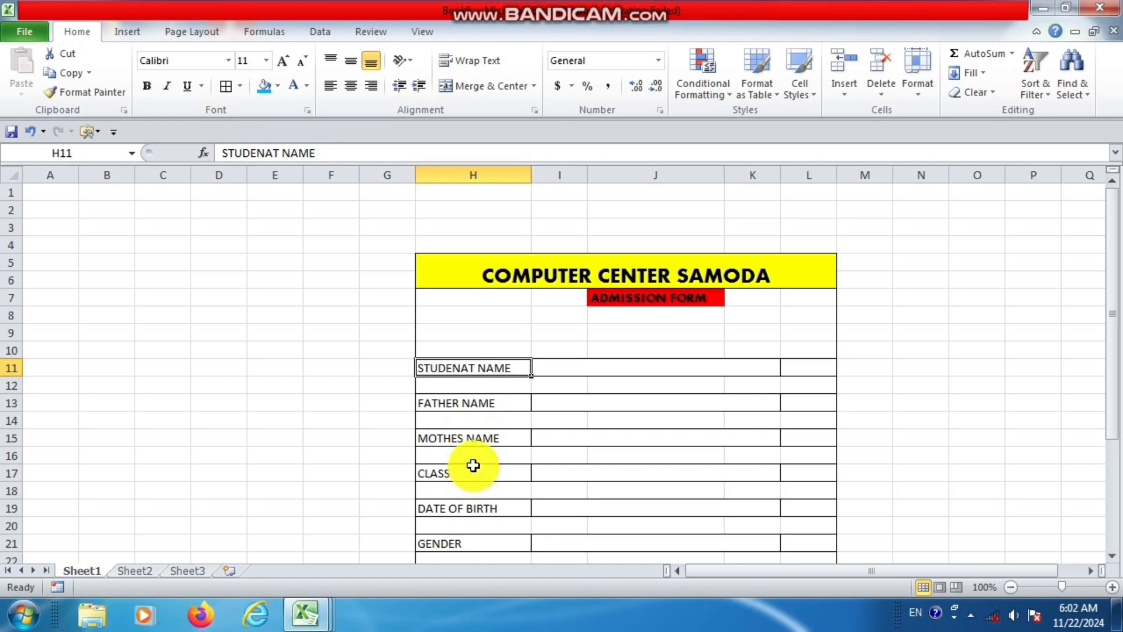
ctrl+click(484, 403)
ctrl+click(484, 436)
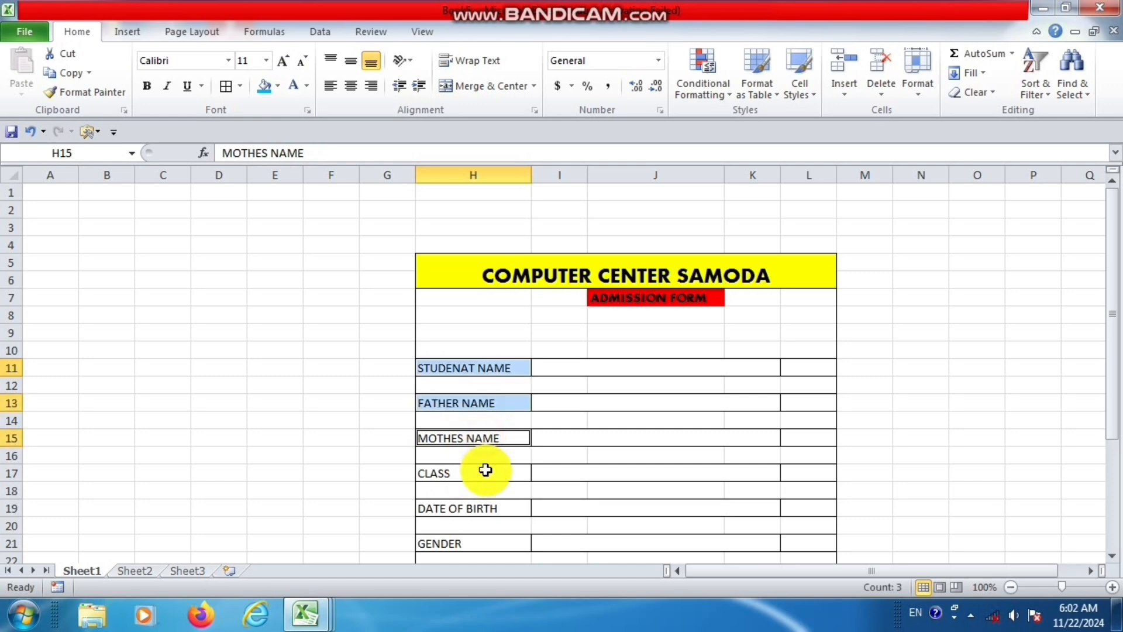
ctrl+click(485, 472)
ctrl+click(500, 506)
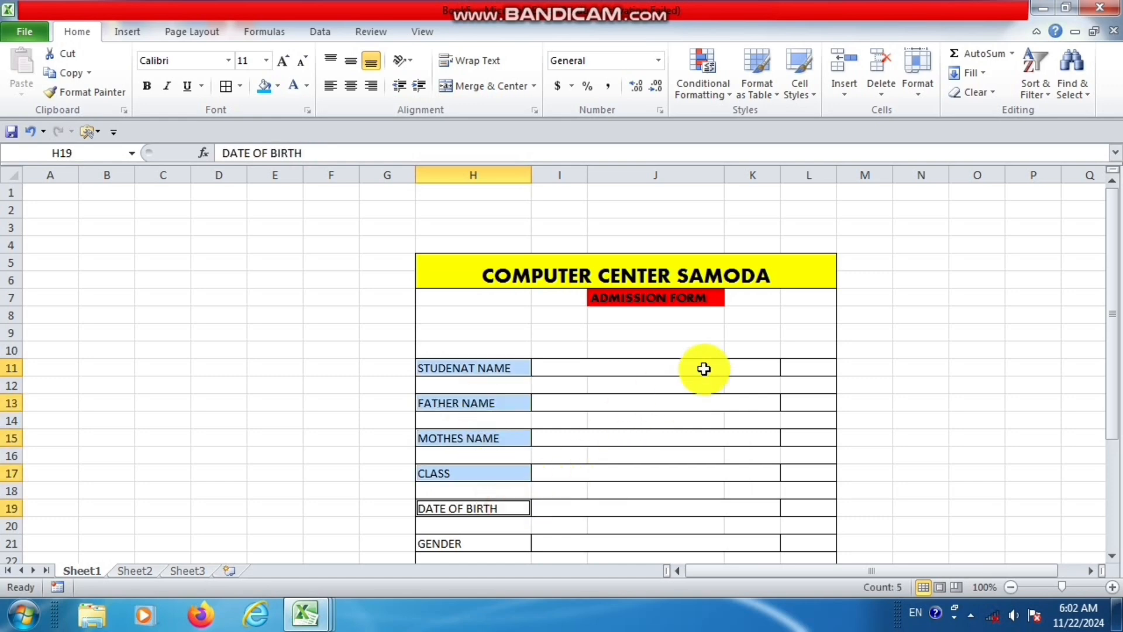
scroll(704, 368, down, 2)
ctrl+click(357, 427)
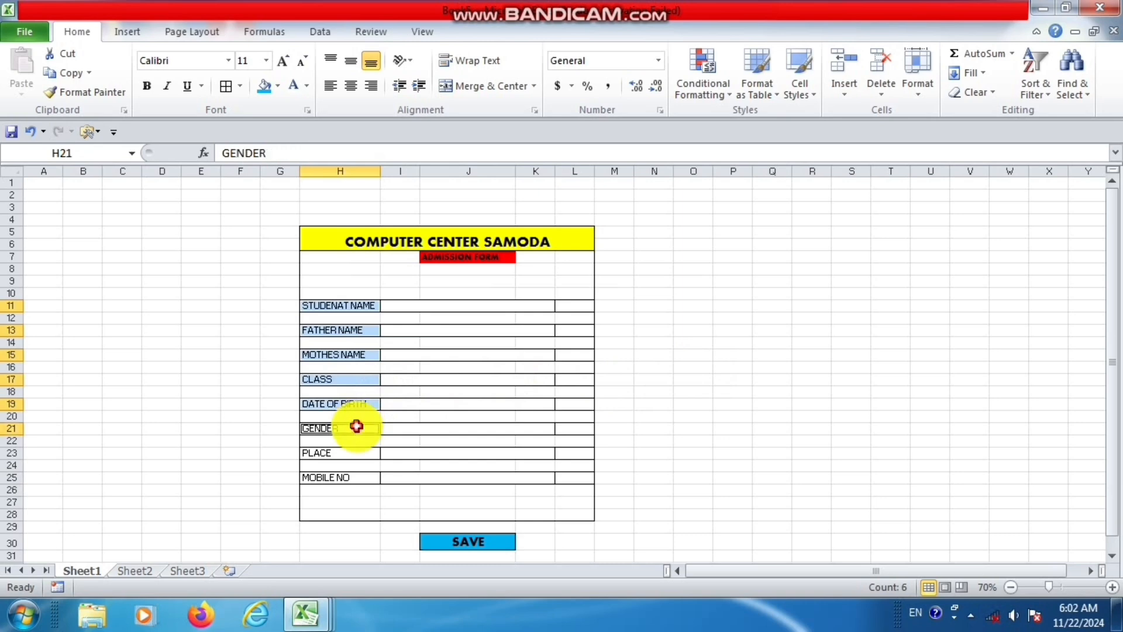
ctrl+click(356, 454)
ctrl+click(358, 476)
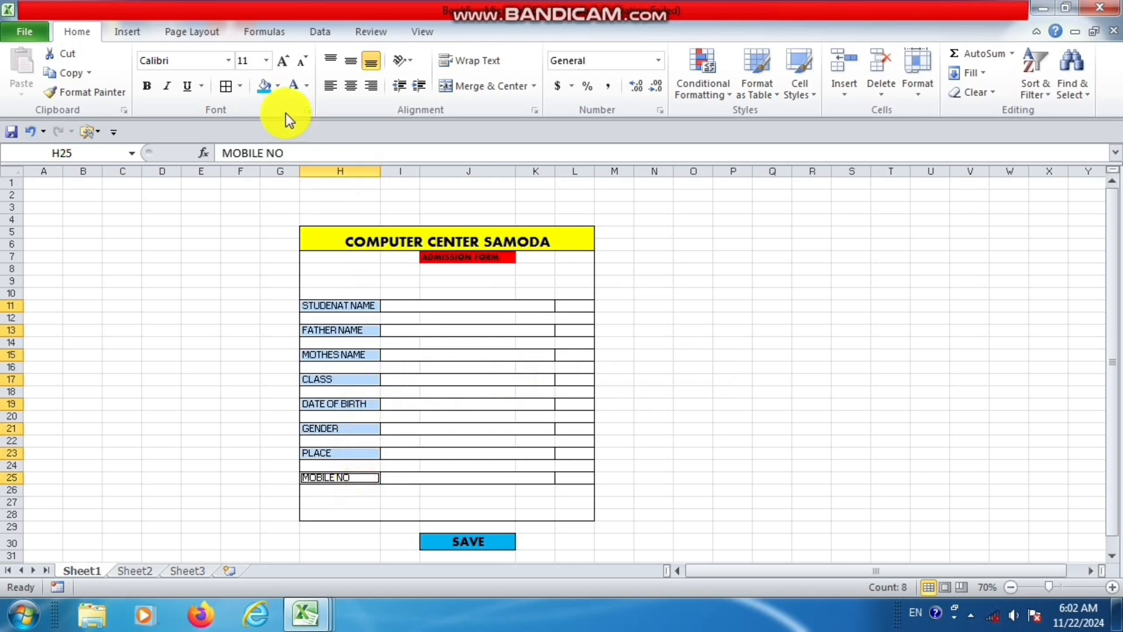
click(277, 85)
click(290, 210)
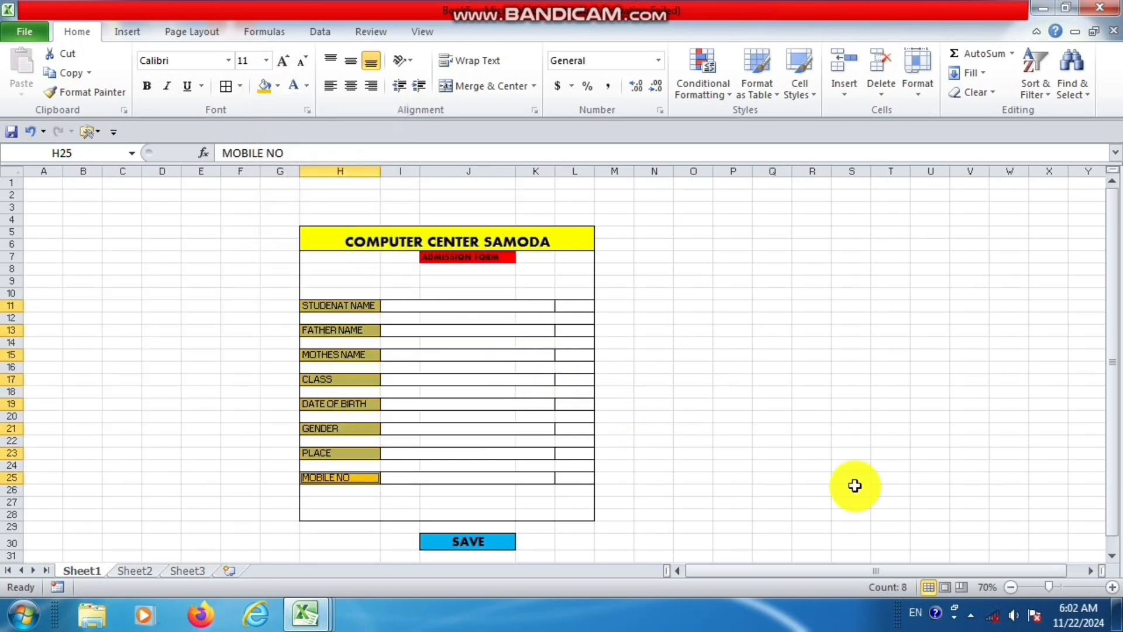
Fill the blank header cells H7:I10 with a bright pink chosen from the extended standard colors.
click(1112, 587)
click(1112, 588)
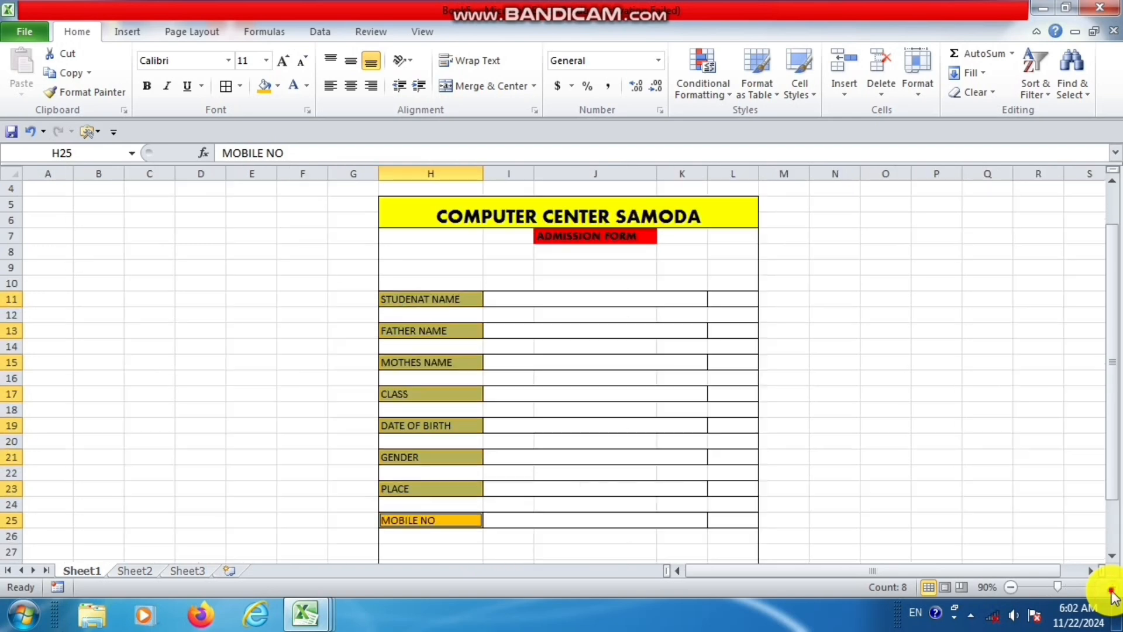
click(1111, 587)
click(1111, 587)
scroll(854, 483, up, 2)
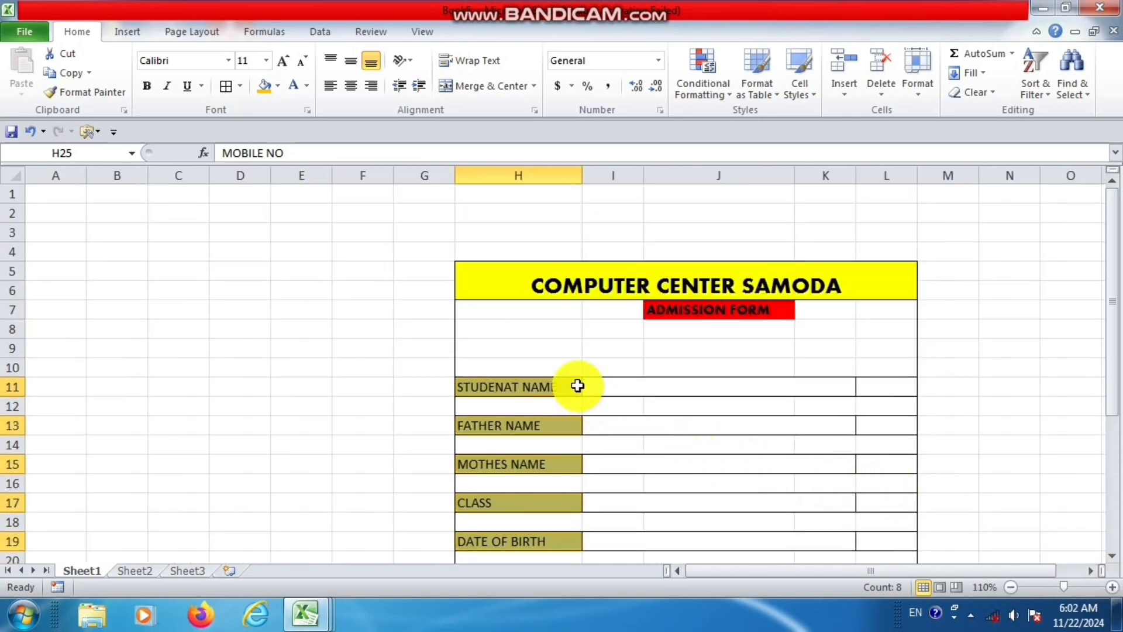
drag(513, 311, 617, 363)
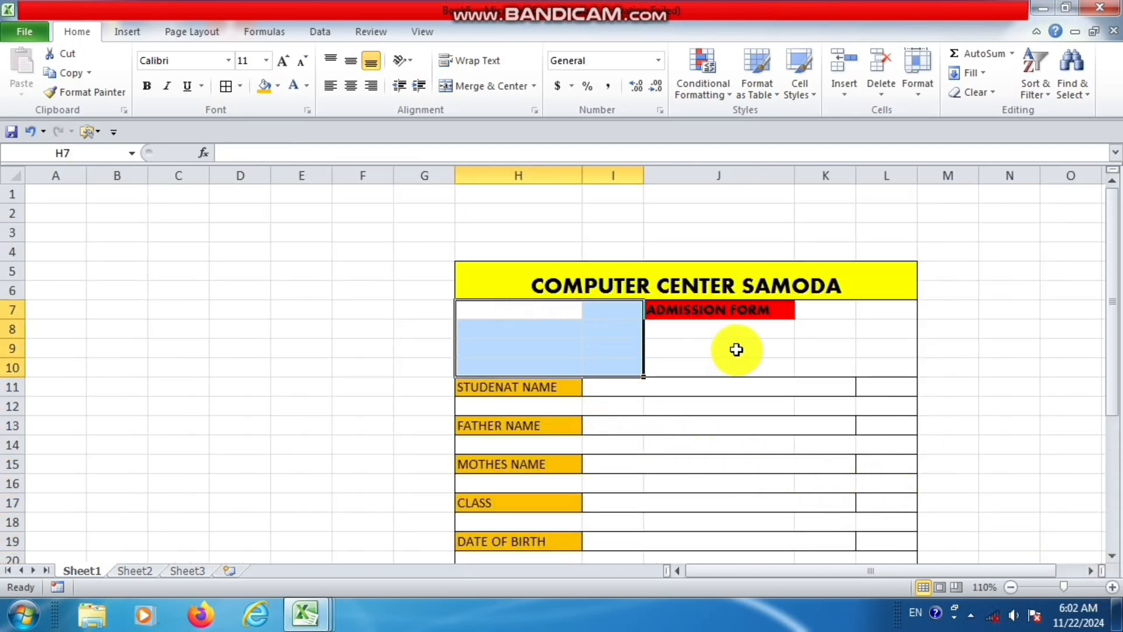
click(277, 89)
click(304, 255)
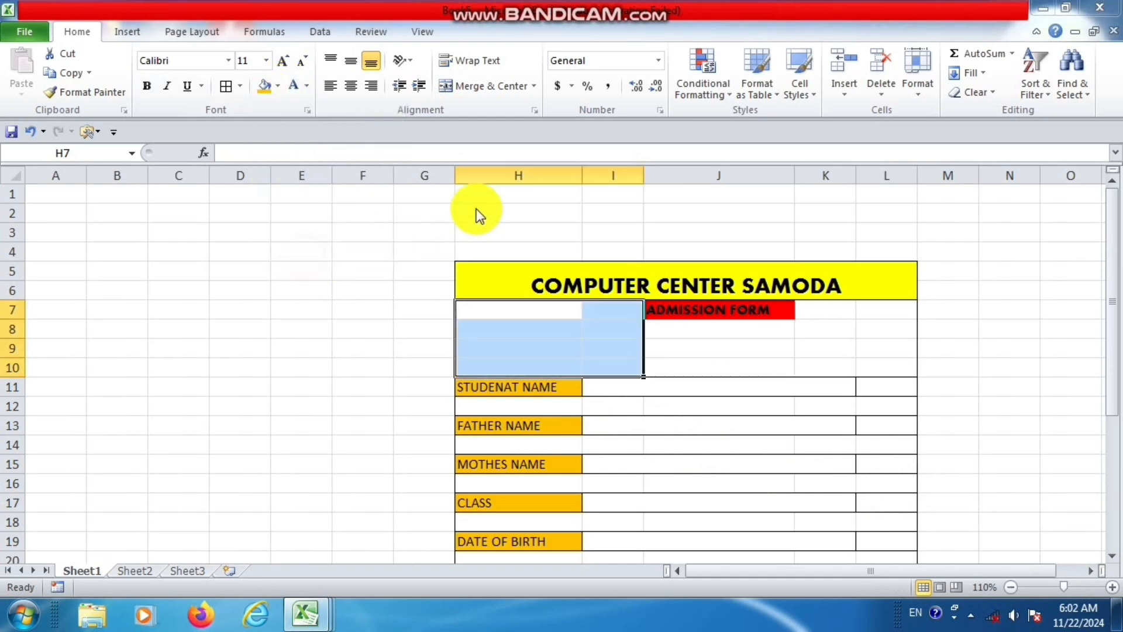
click(446, 144)
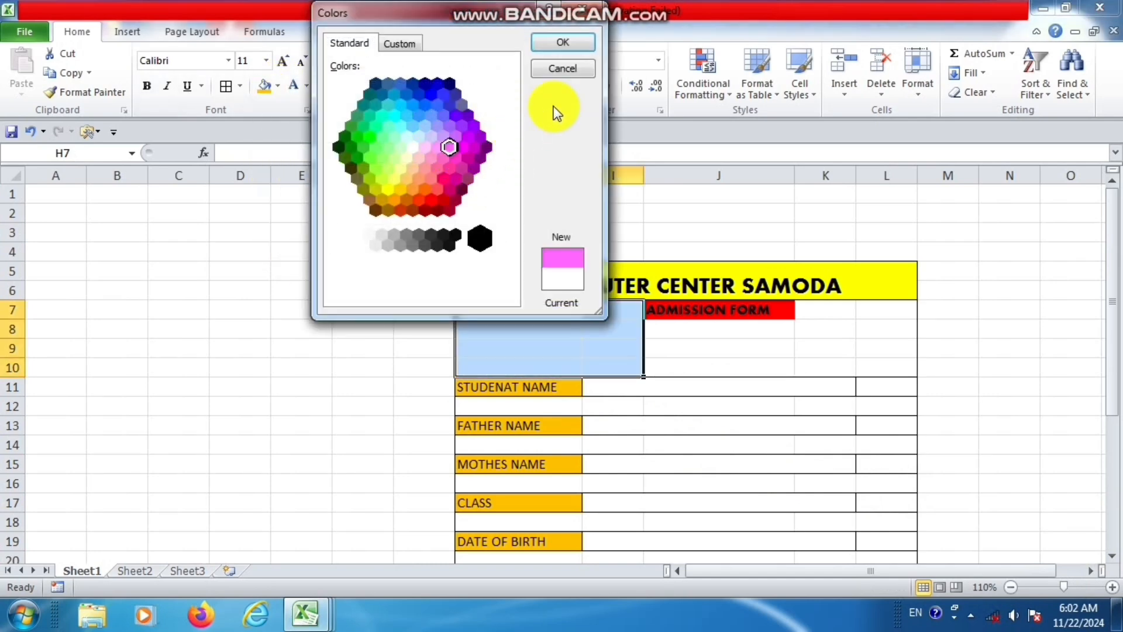
click(556, 45)
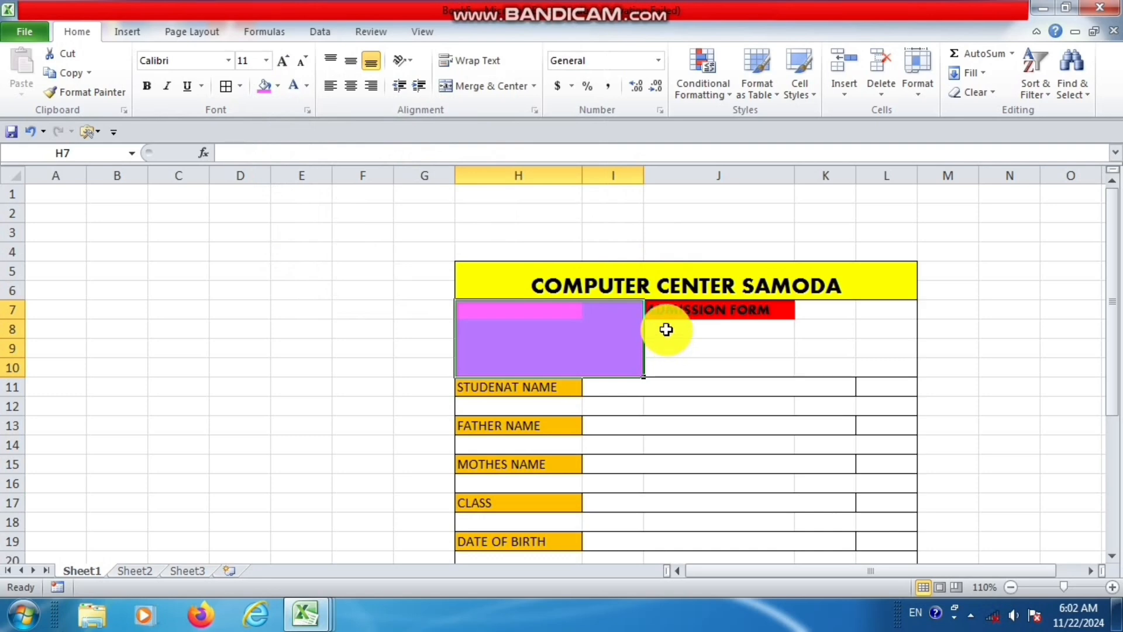
Apply the same pink fill to header cells J8:L10 and K7:L7 and to spacer row H12:L12.
drag(666, 328, 890, 356)
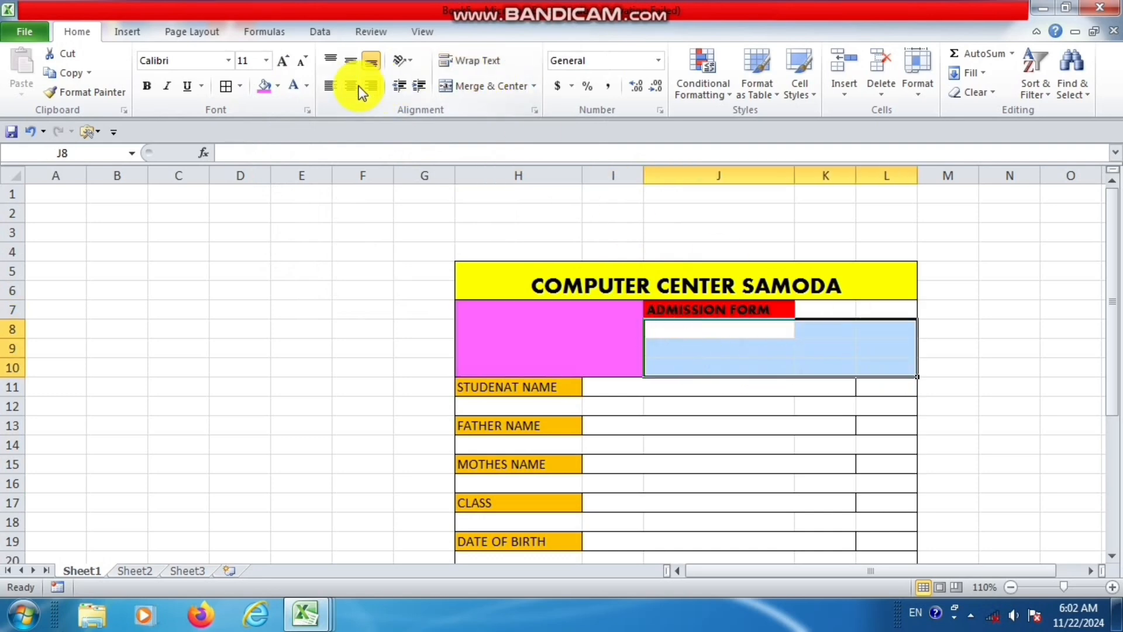
click(270, 87)
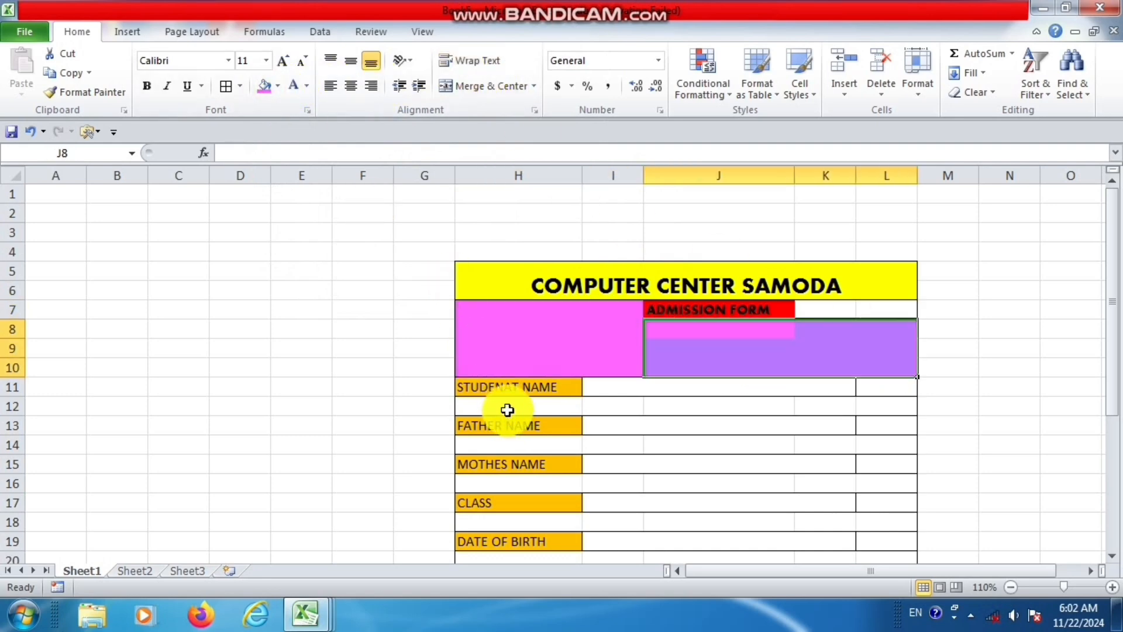
drag(503, 408, 877, 407)
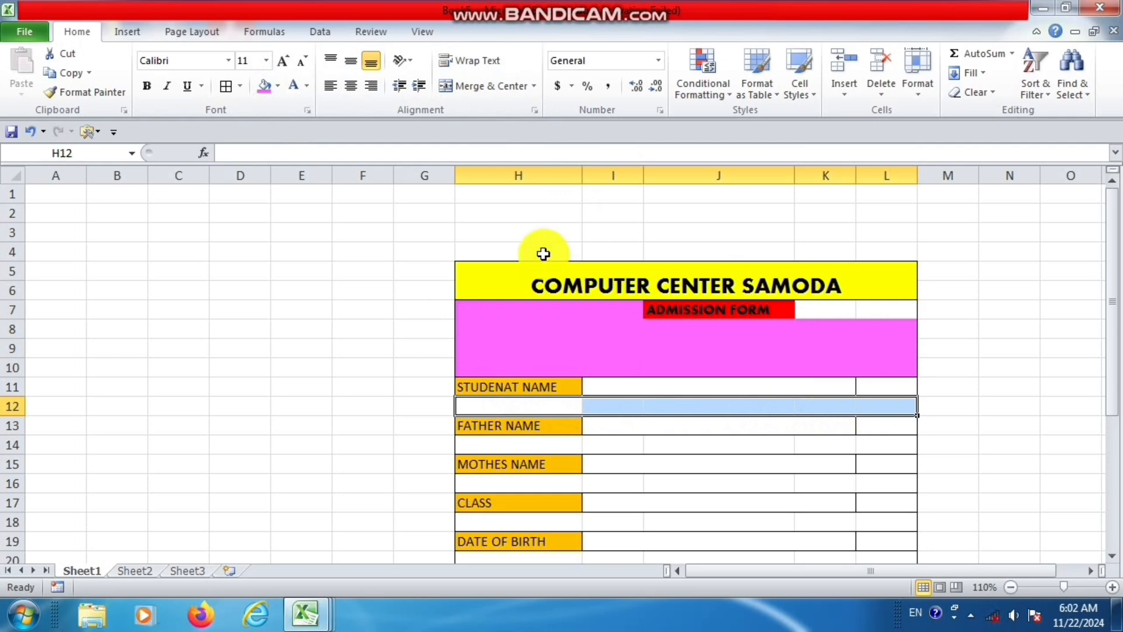
click(267, 87)
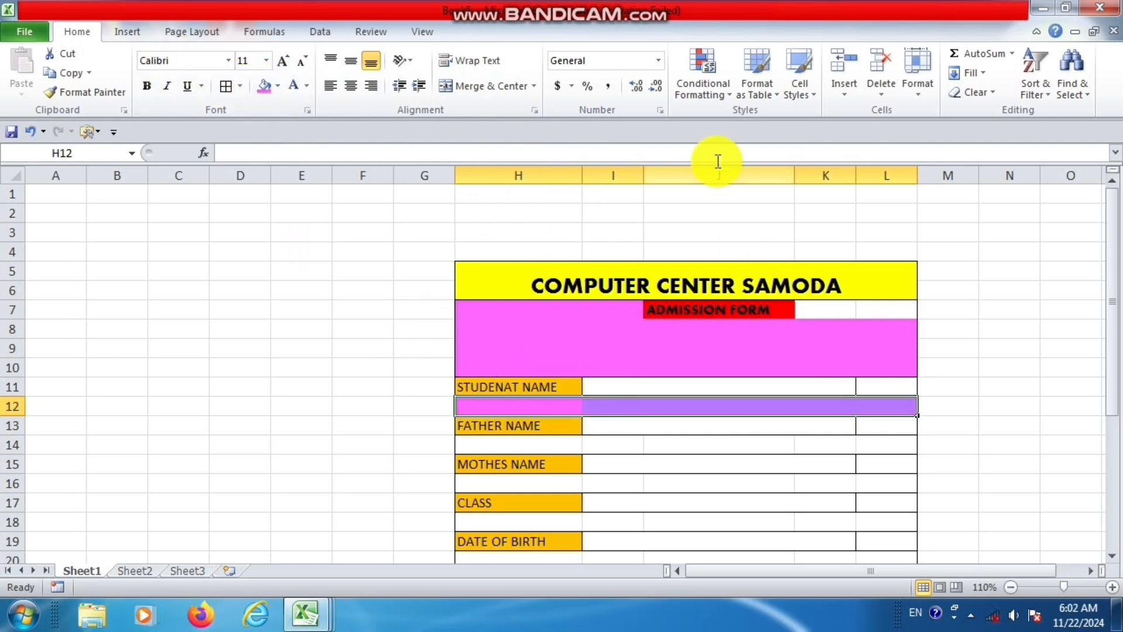
drag(842, 309, 883, 309)
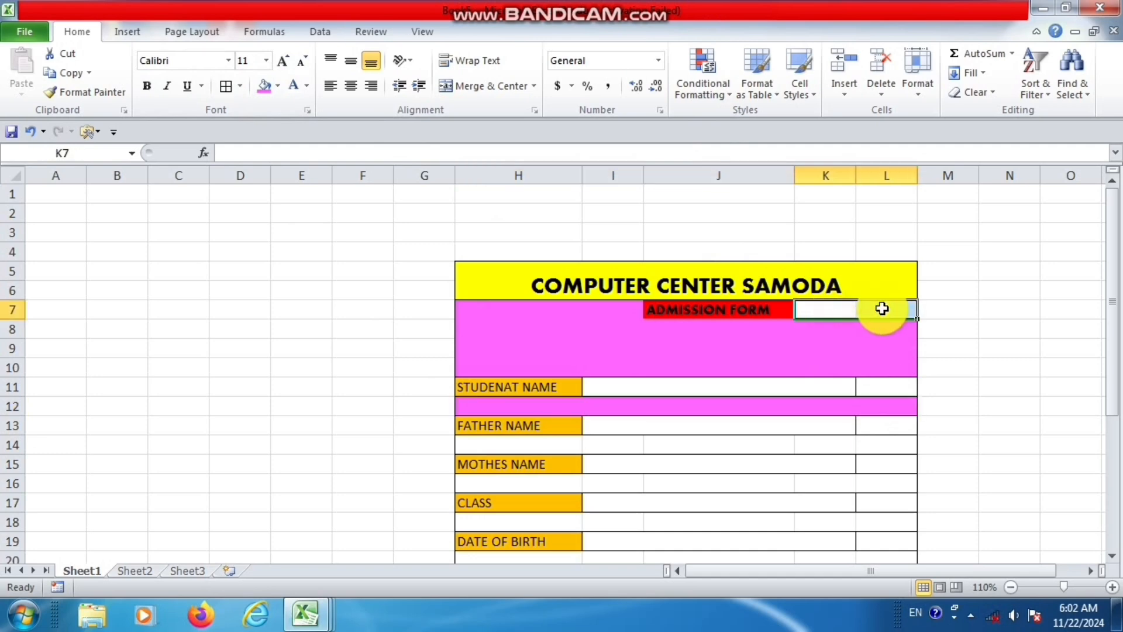
click(268, 89)
Apply the same pink fill to spacer row H14:L14 below FATHER NAME.
scroll(491, 351, down, 1)
click(537, 387)
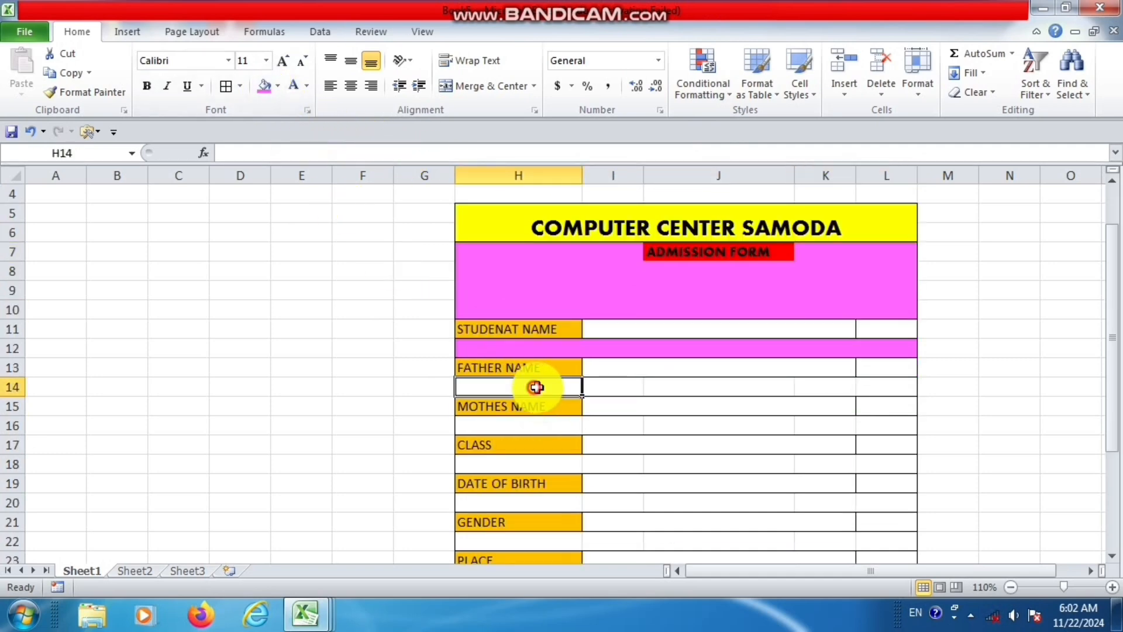
drag(536, 387, 877, 387)
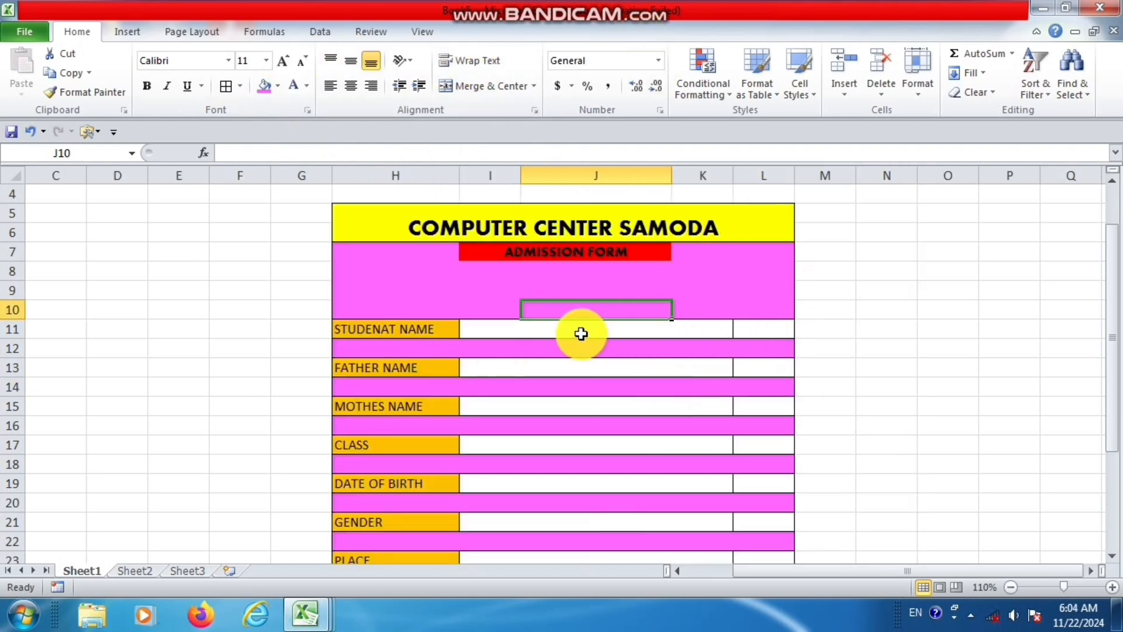
Review the form's merged entry fields from STUDENAT NAME in I11 down to MOBILE NO in I25.
click(552, 333)
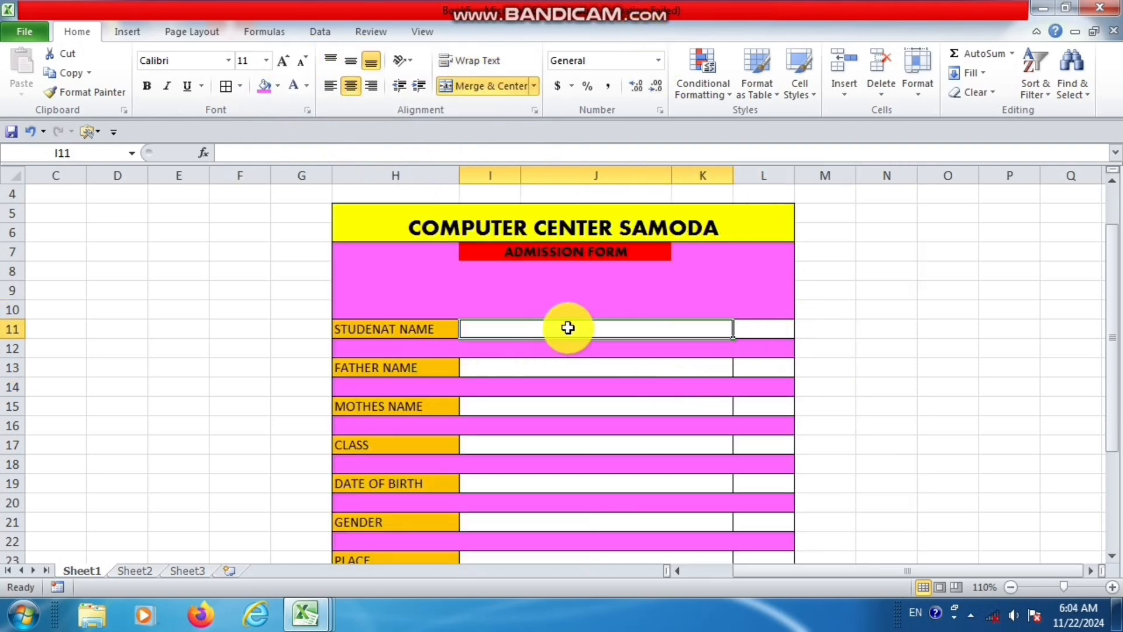
click(582, 371)
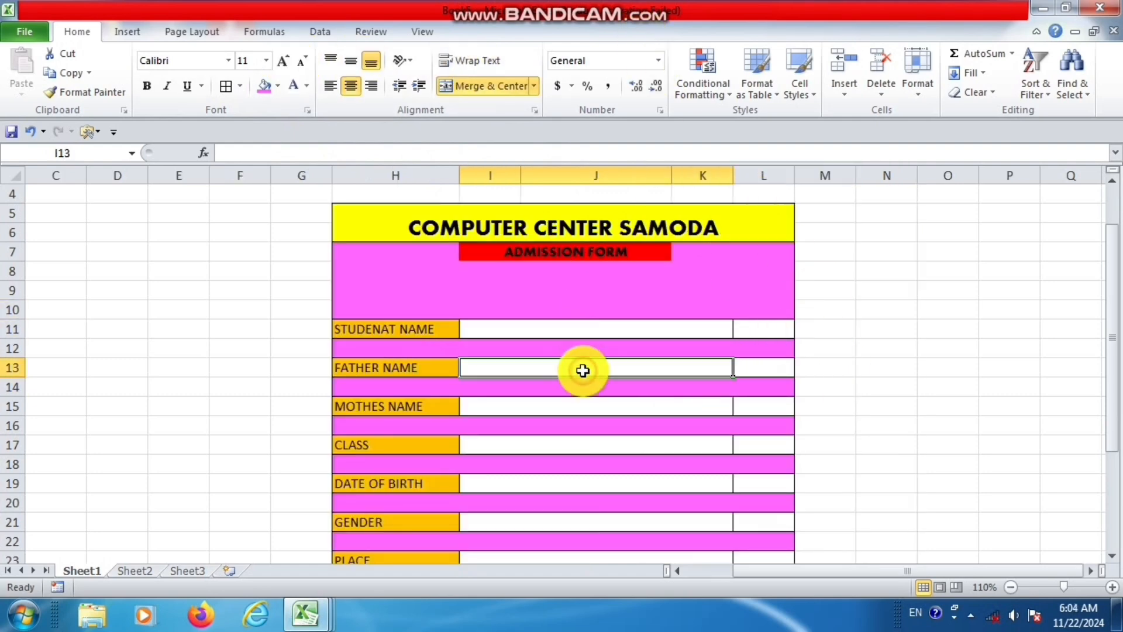
click(580, 331)
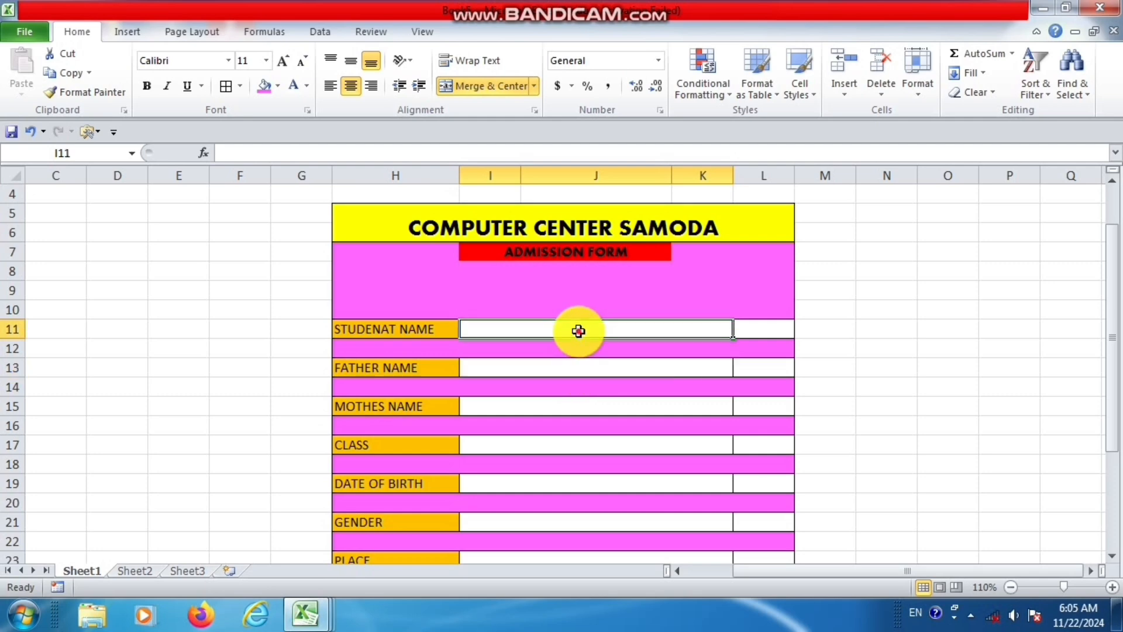
click(584, 366)
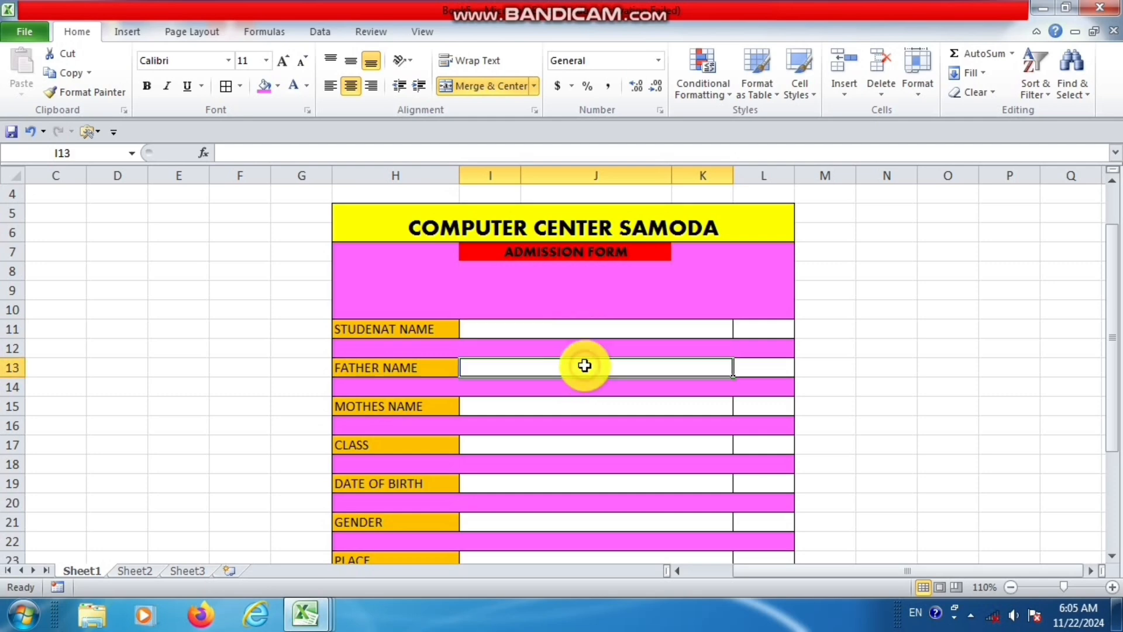
click(591, 332)
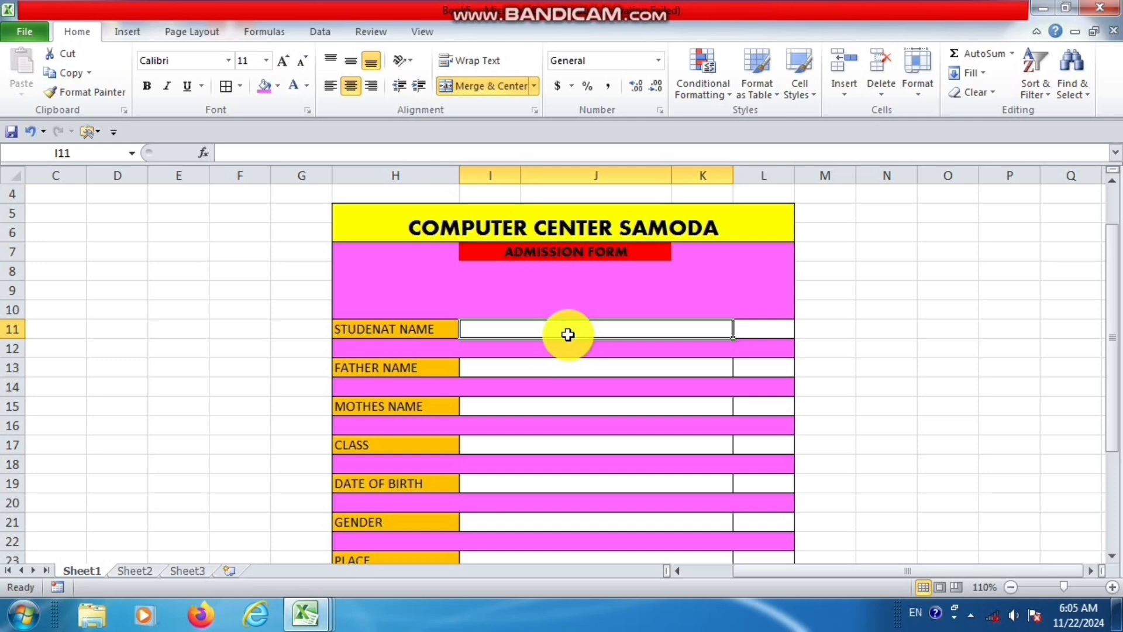
click(580, 364)
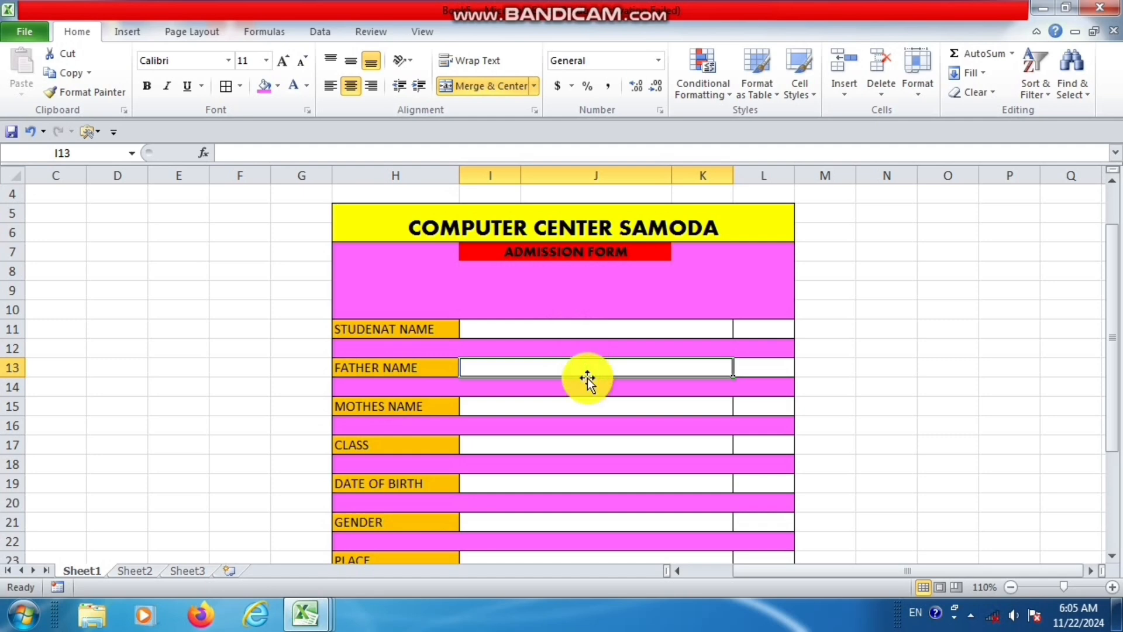
click(596, 407)
click(598, 444)
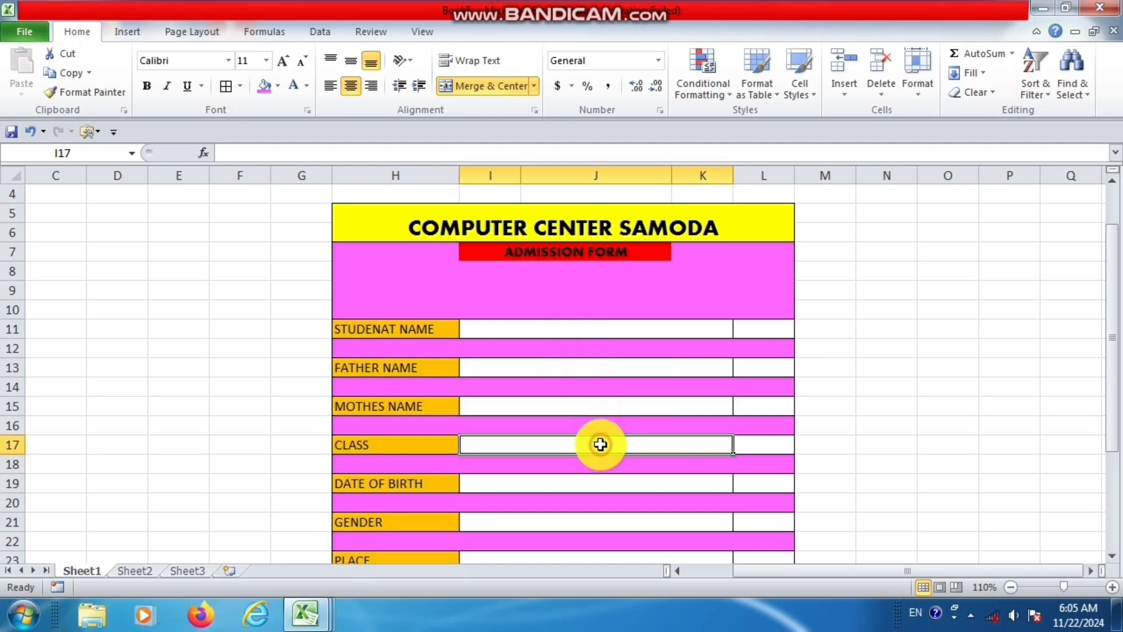
scroll(624, 412, down, 3)
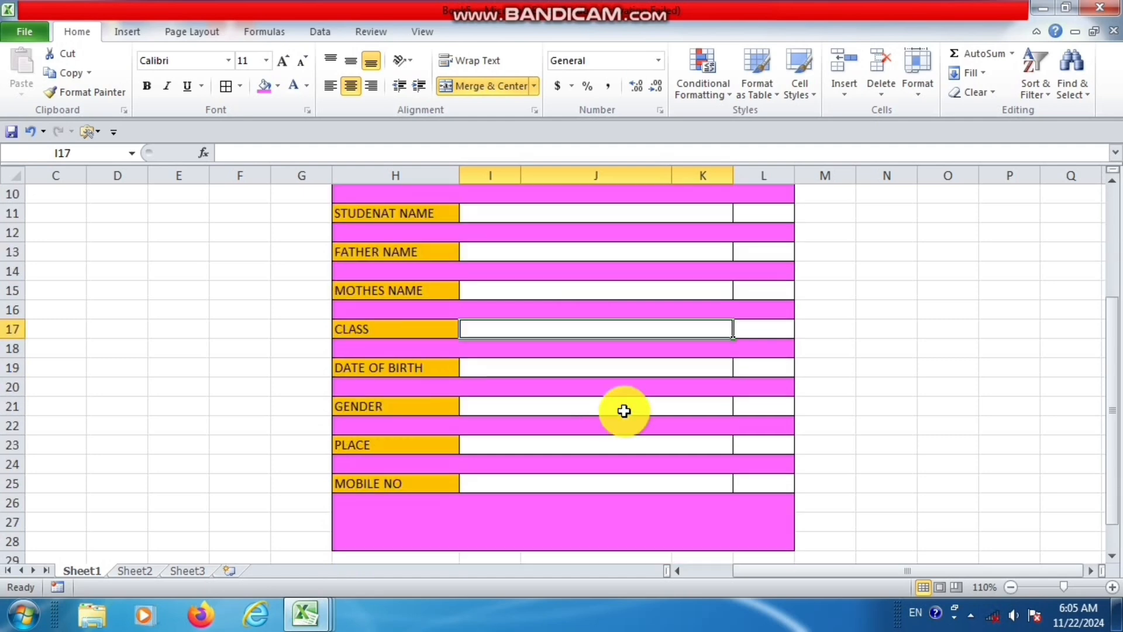
click(630, 428)
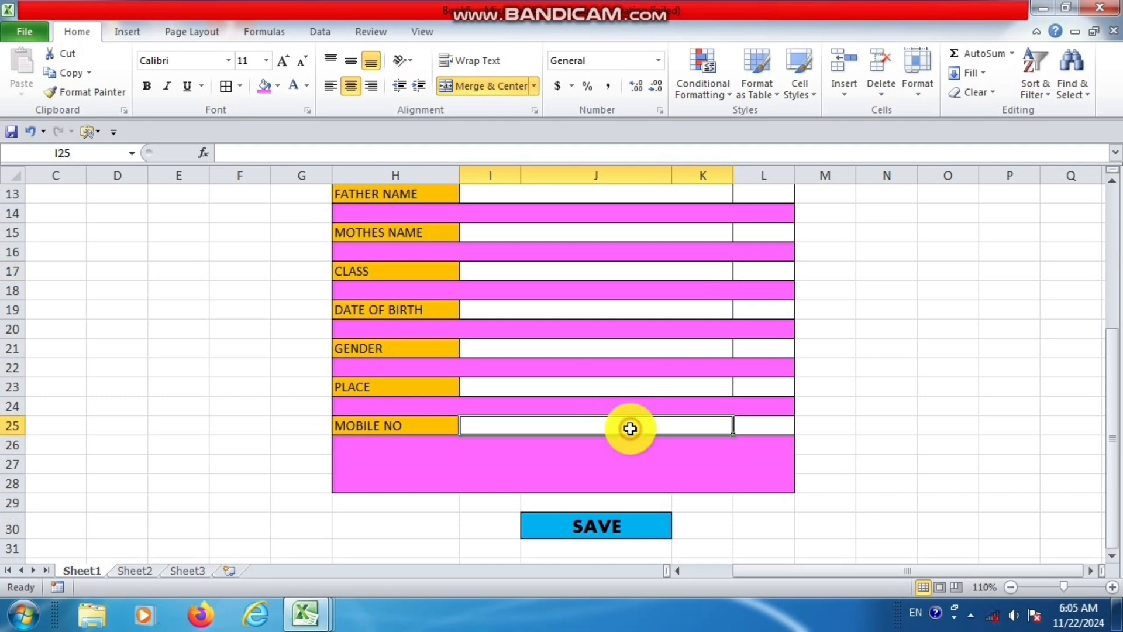
Start a conditional formatting rule for cells containing Blanks on all eight merged entry fields, from STUDENAT NAME to MOBILE NO.
ctrl+click(617, 387)
ctrl+click(618, 348)
ctrl+click(617, 309)
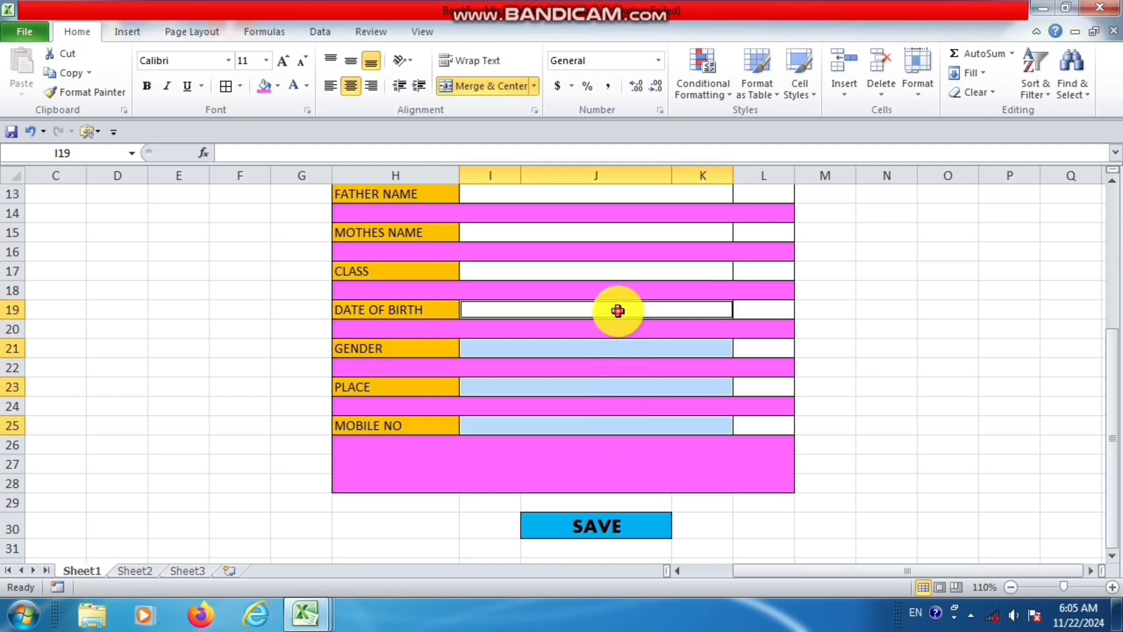
ctrl+click(617, 271)
ctrl+click(625, 232)
scroll(653, 242, up, 2)
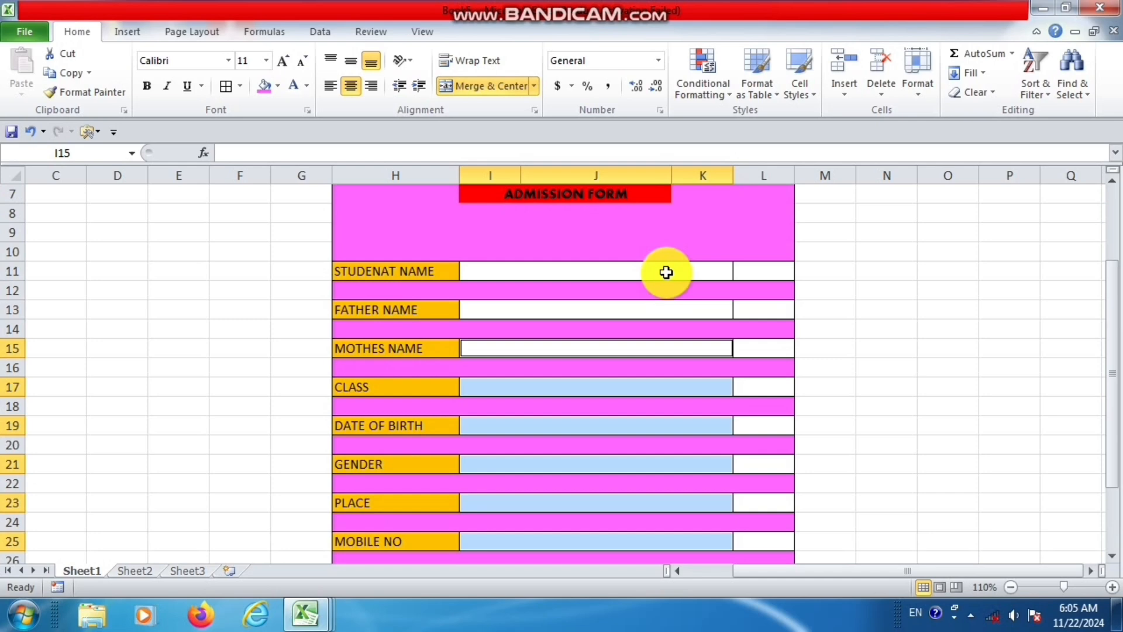
ctrl+click(668, 308)
ctrl+click(666, 273)
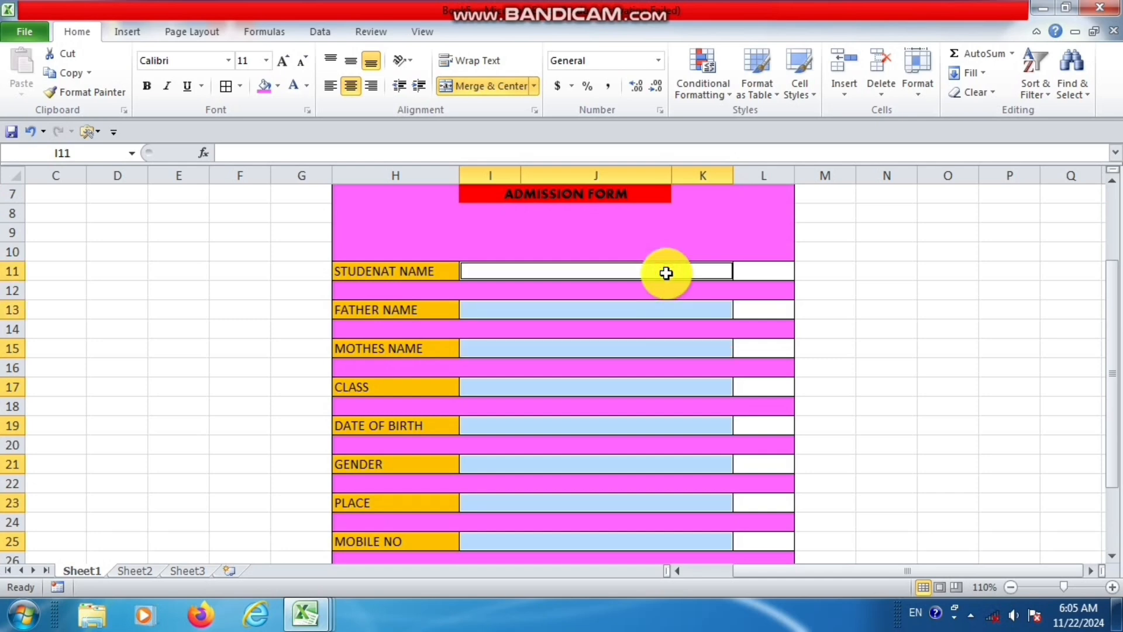
click(724, 96)
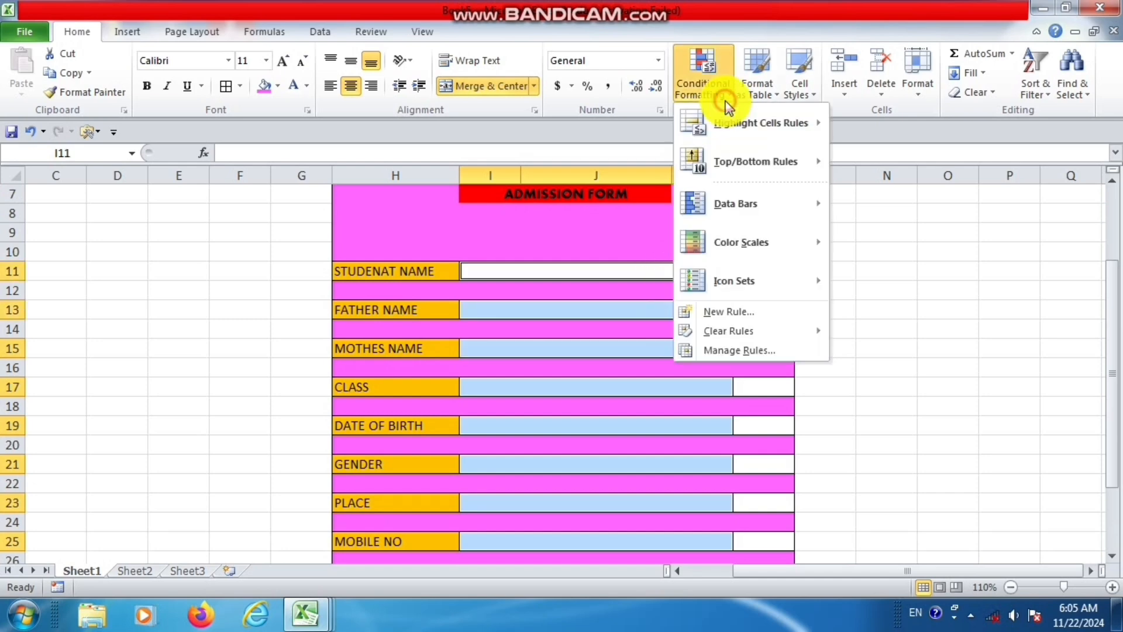
click(728, 311)
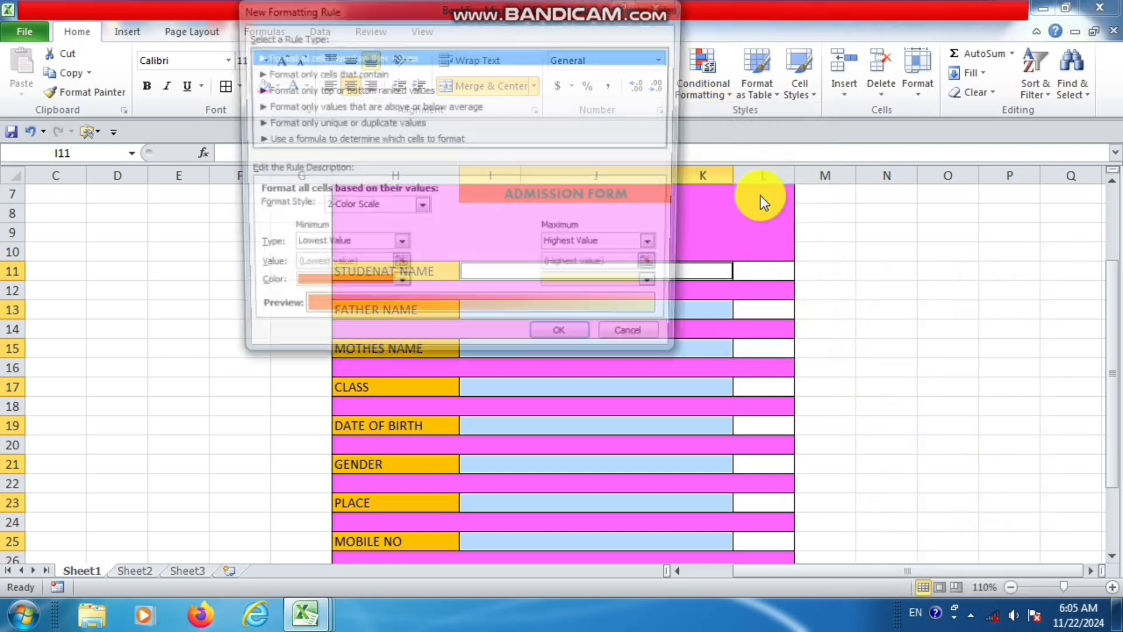
click(436, 73)
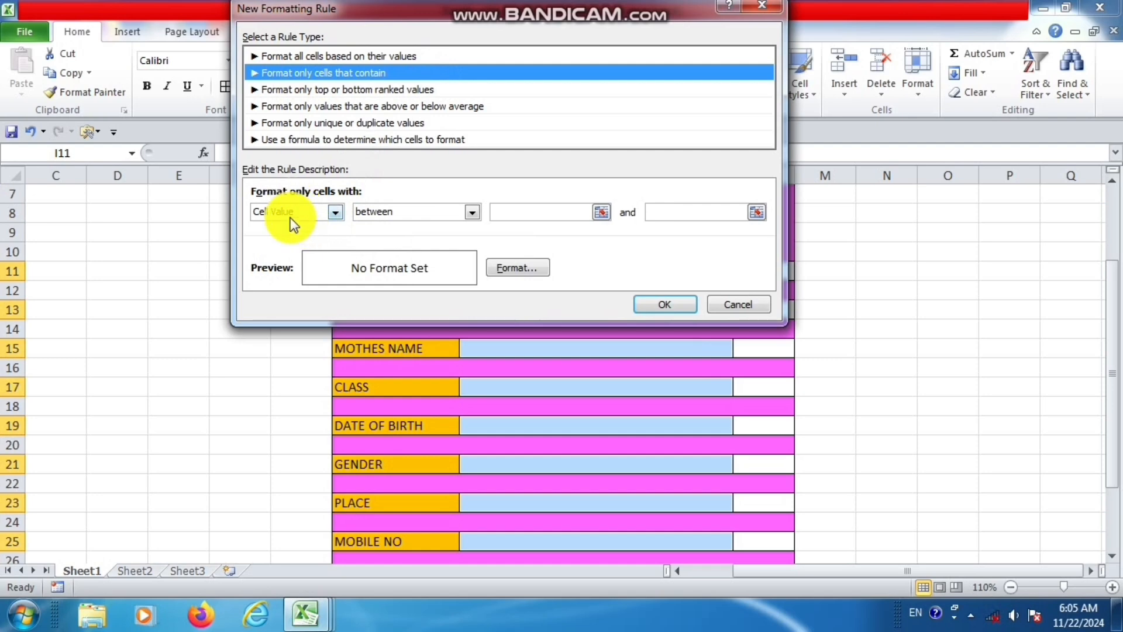
click(336, 214)
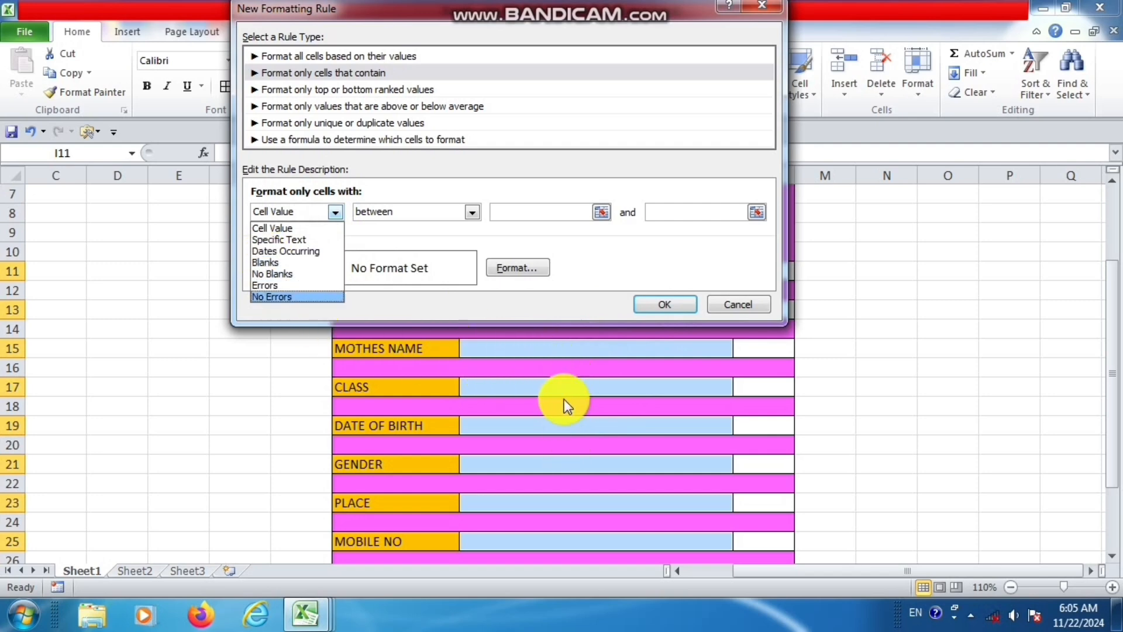
click(261, 263)
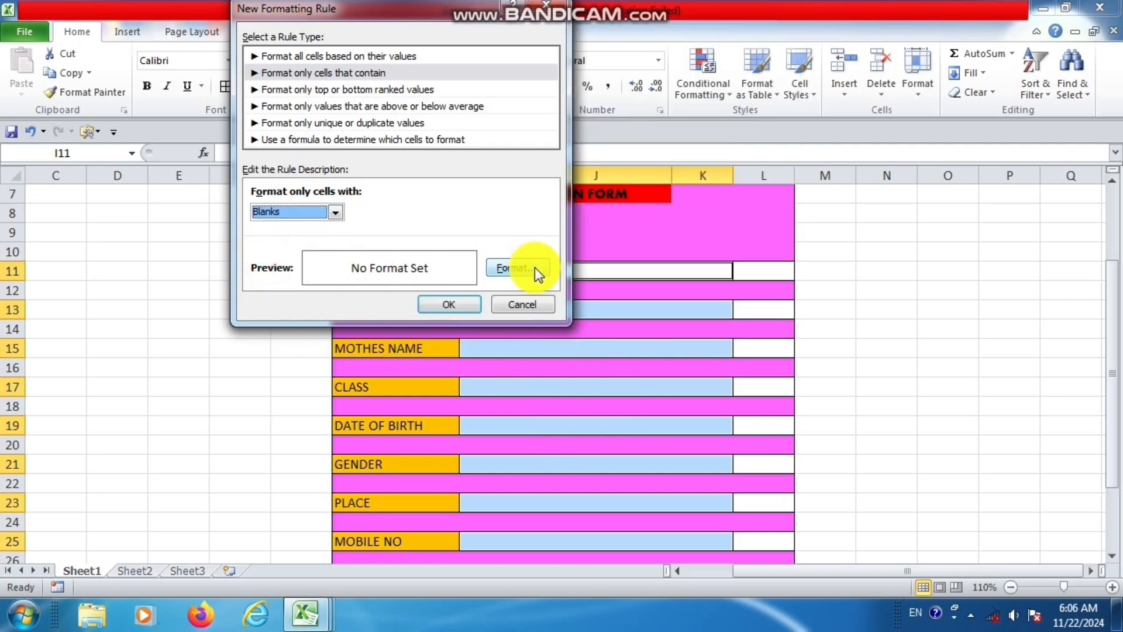
Give the blank-cell rule a light blue background fill and apply it to the entry fields.
click(514, 268)
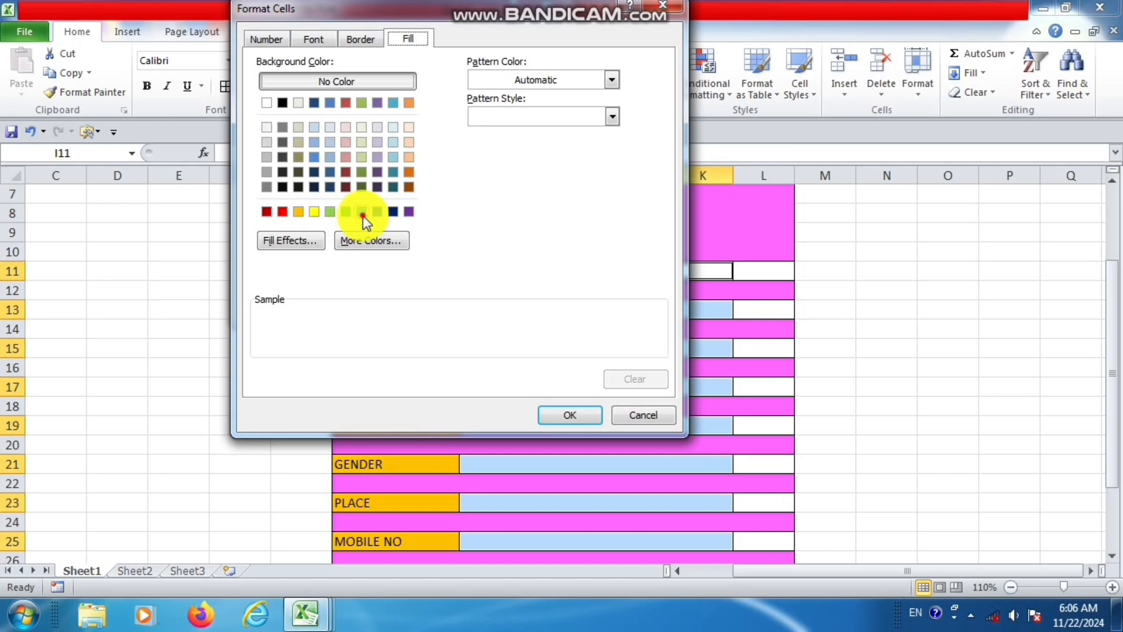
click(362, 214)
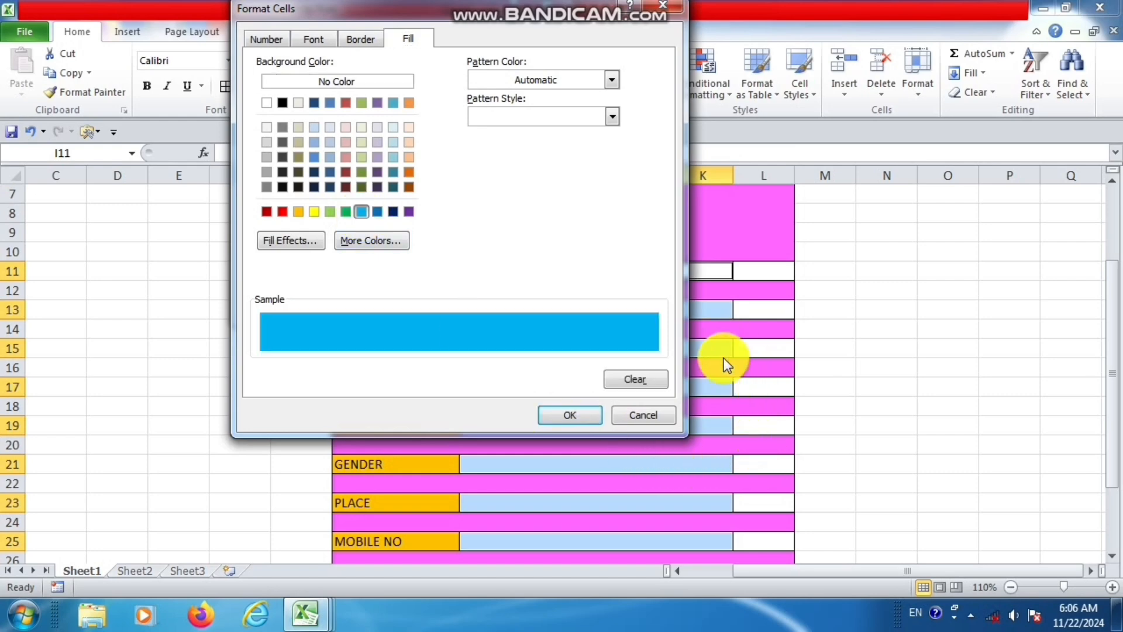
click(573, 416)
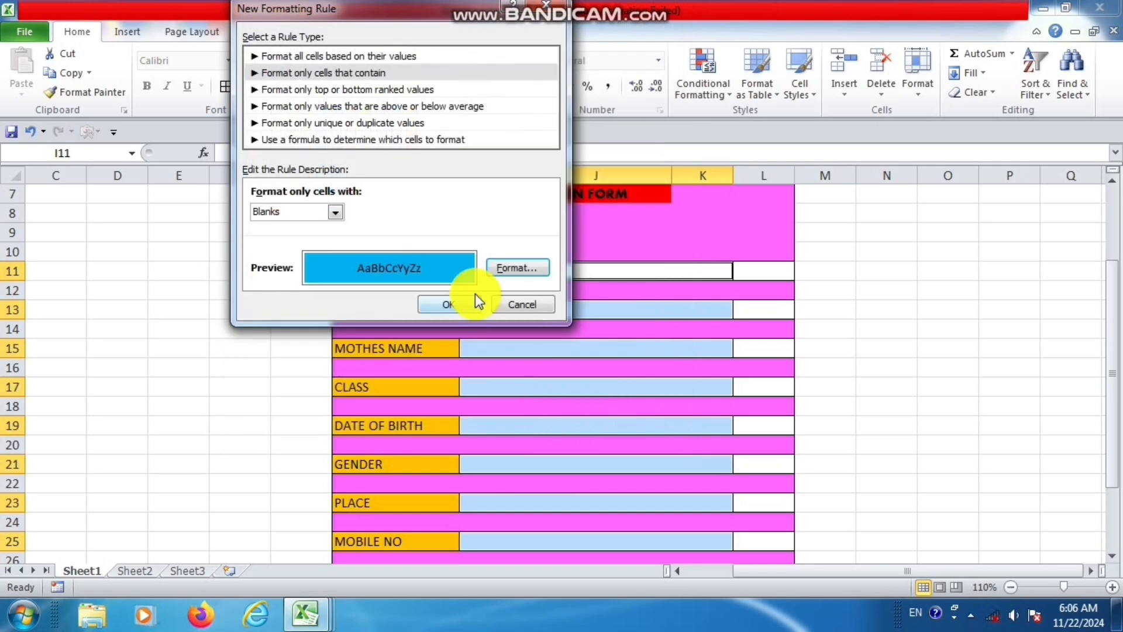
click(472, 305)
click(754, 345)
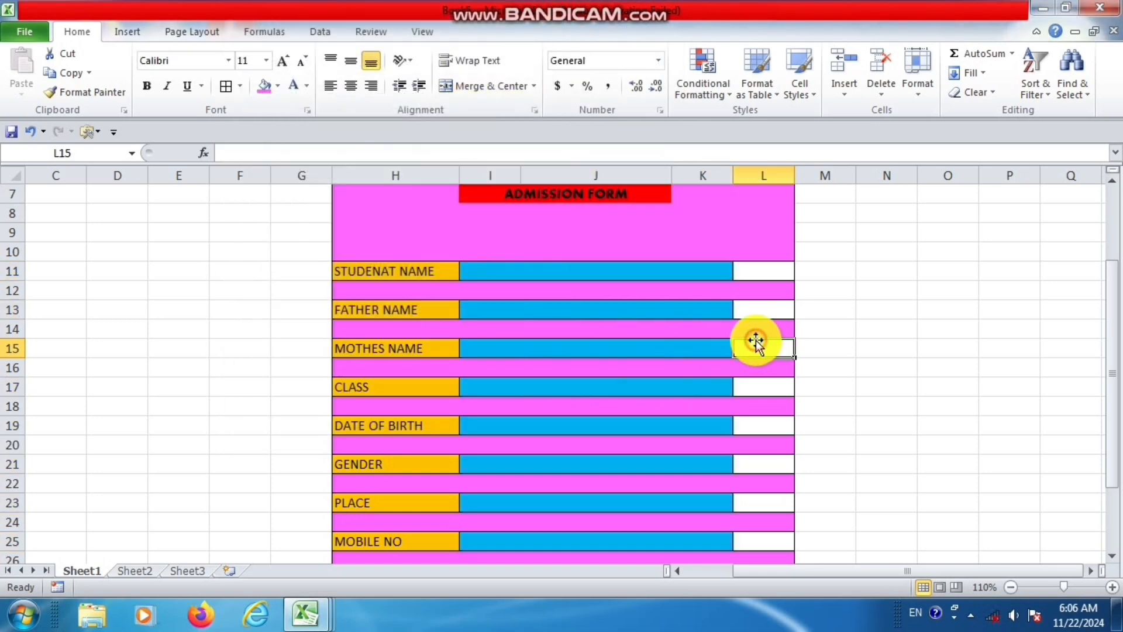
Test the blank-cell formatting by entering FGHFGH in the STUDENAT NAME field, and clear the entry again.
click(675, 275)
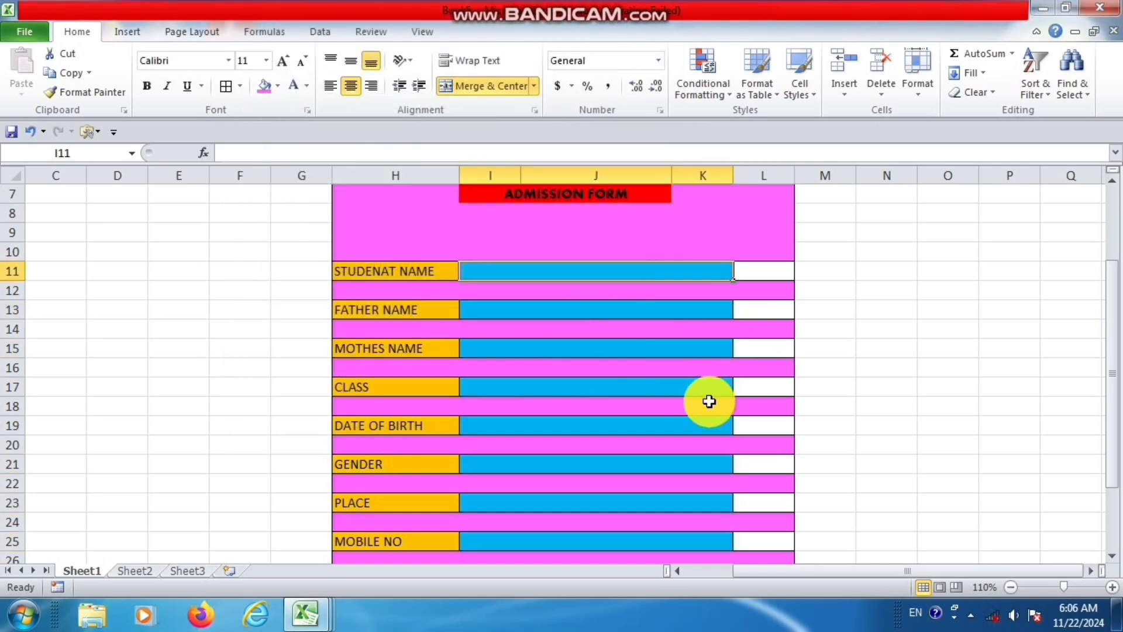
text(FGHFGH)
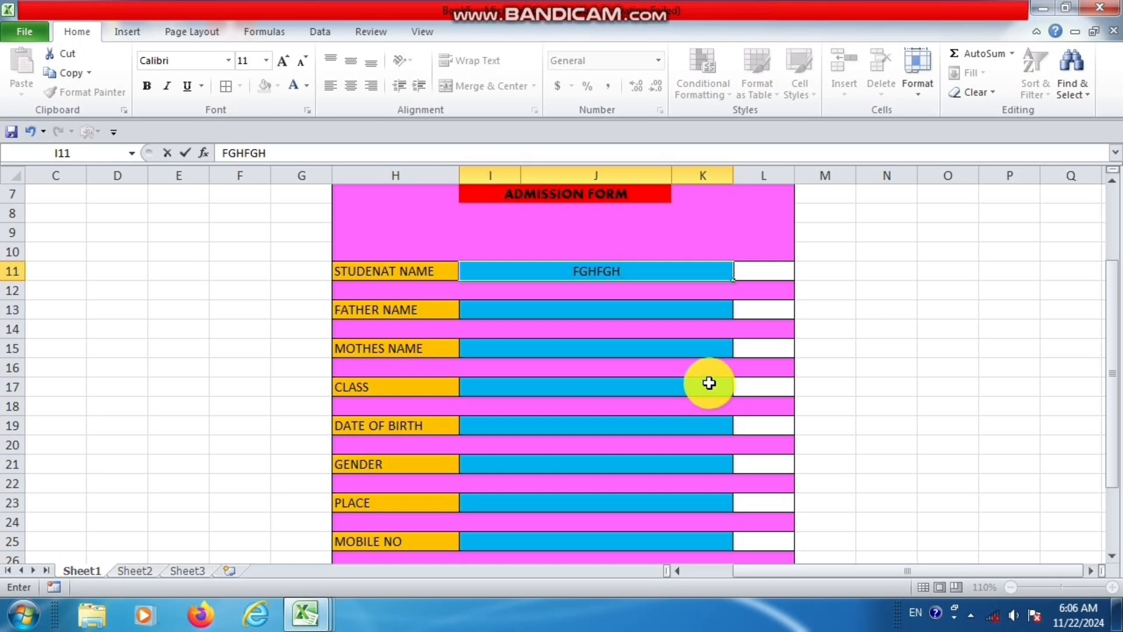
key(Return)
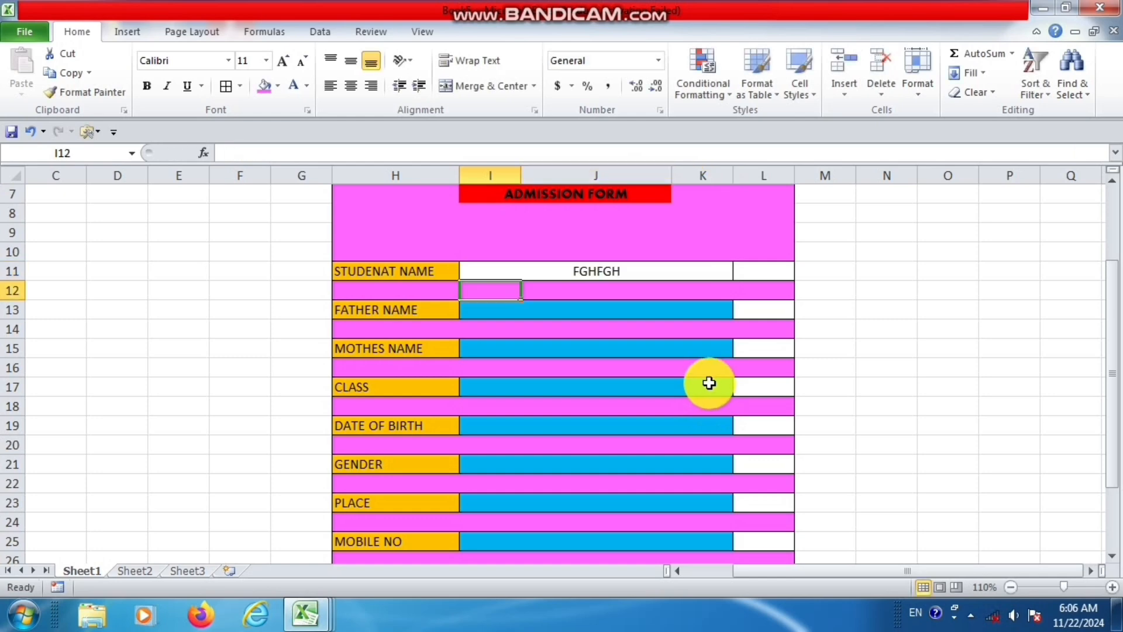
click(673, 275)
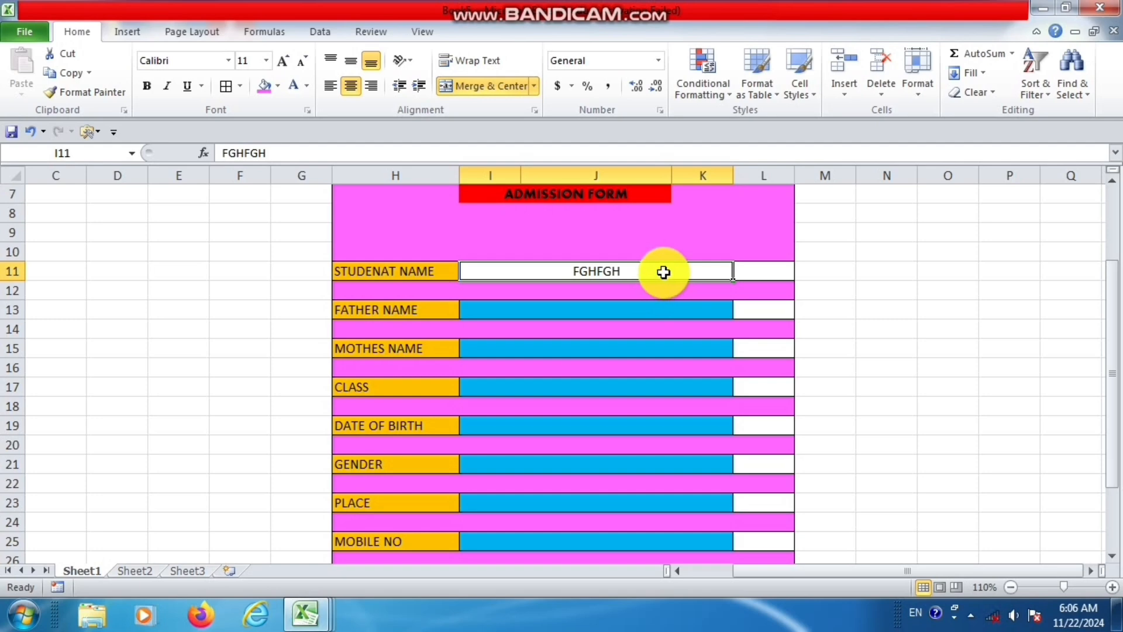
key(BackSpace)
click(661, 310)
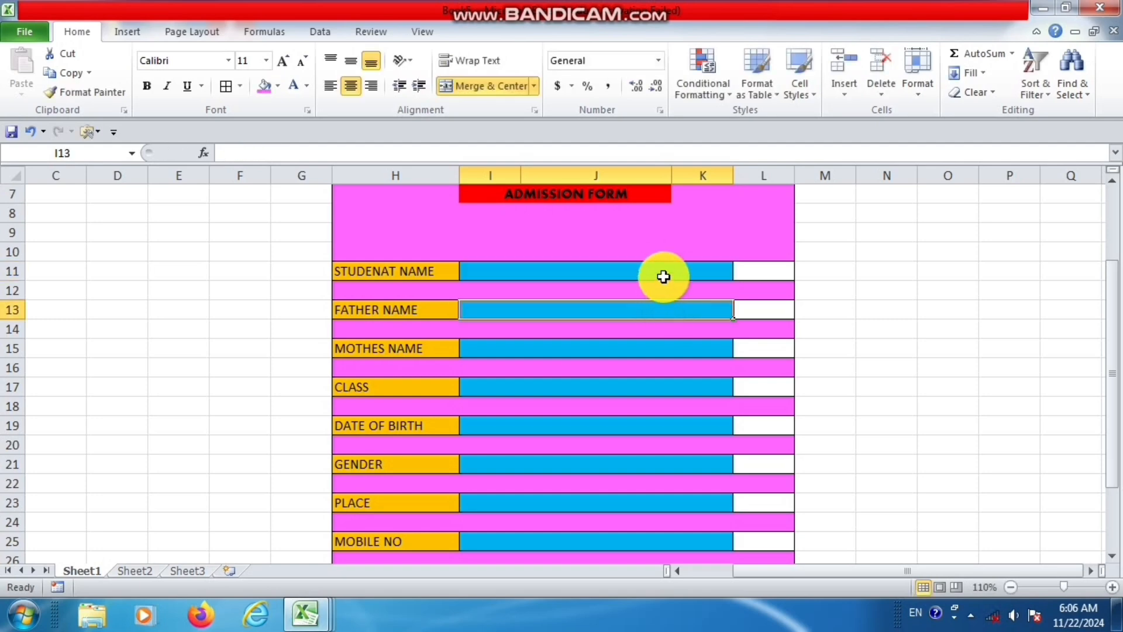
click(663, 276)
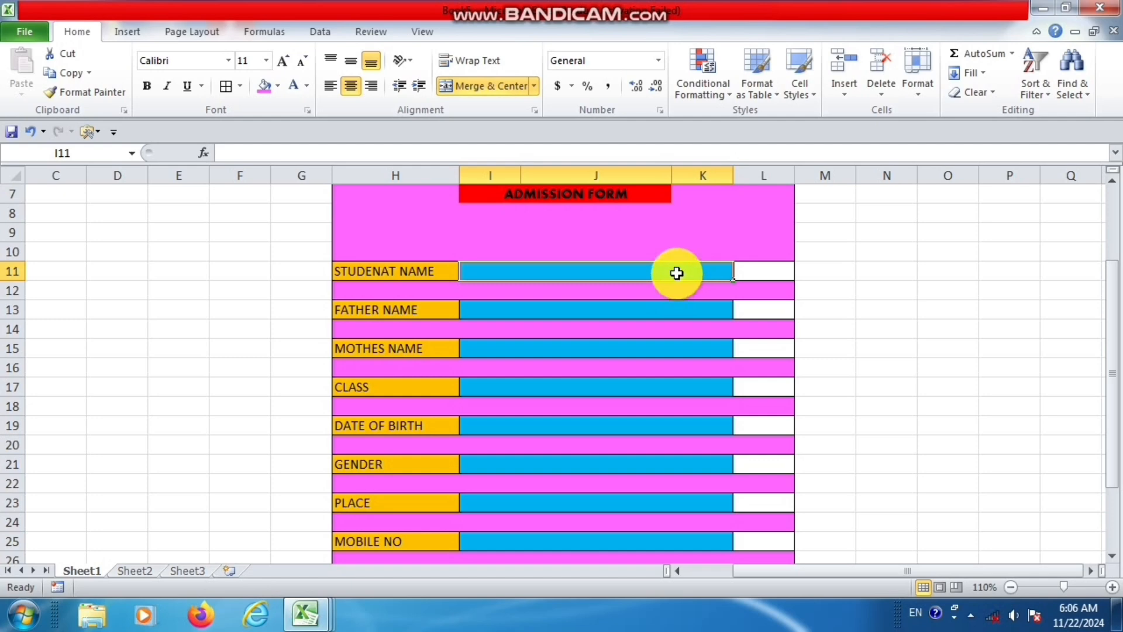
click(677, 308)
Start a second conditional formatting rule for cells with No Blanks on all entry fields from MOBILE NO up to STUDENAT NAME.
scroll(705, 409, down, 1)
click(712, 447)
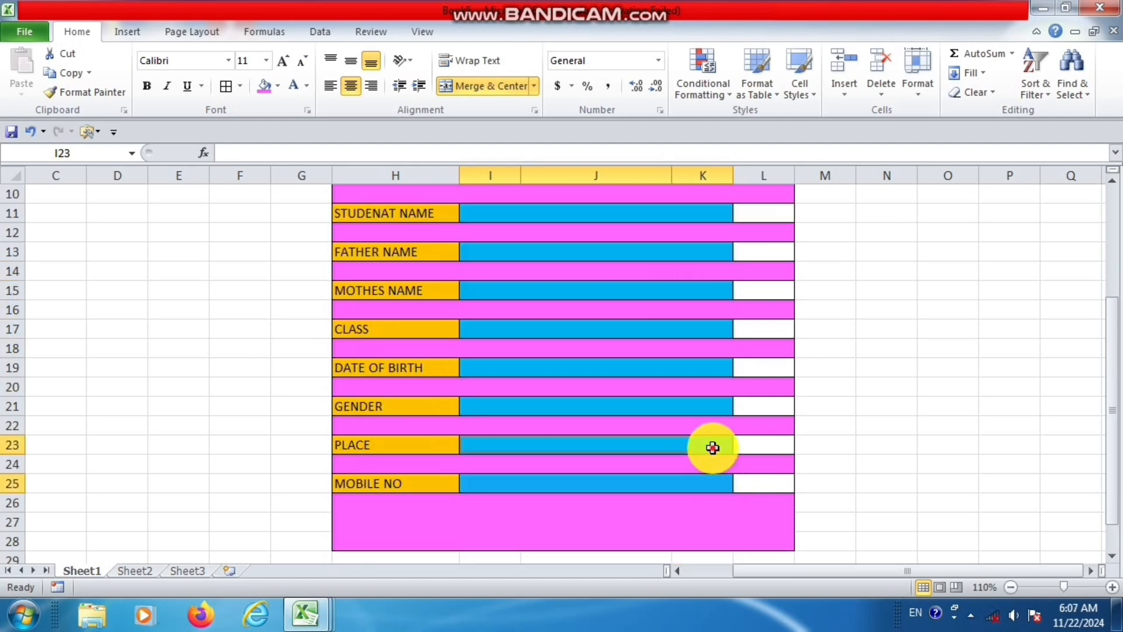
click(712, 409)
click(709, 367)
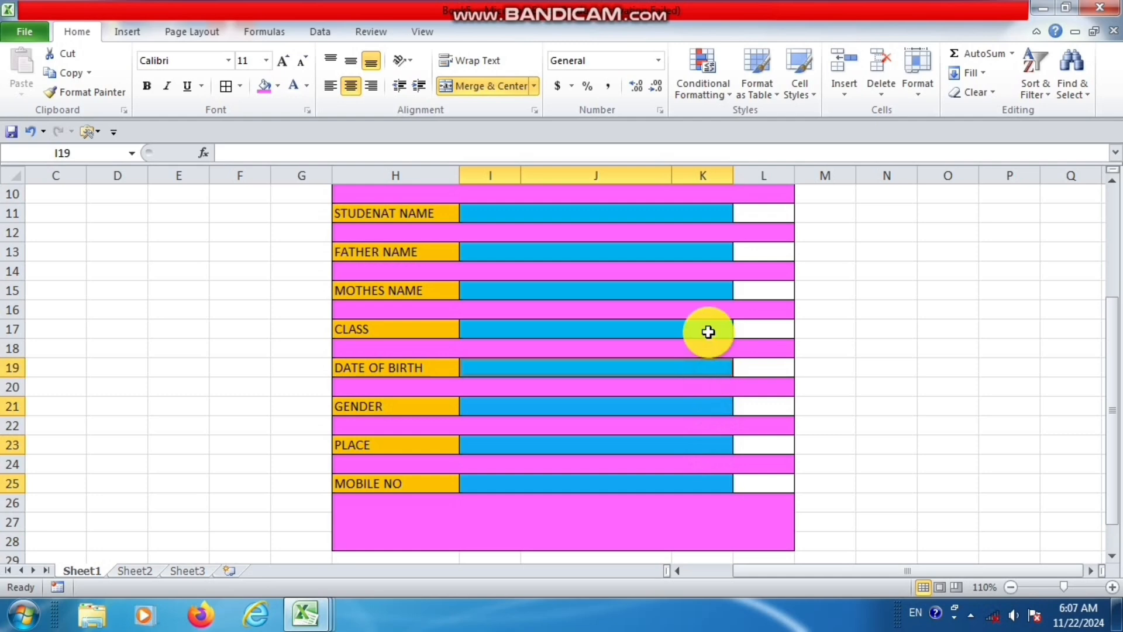
click(709, 332)
click(704, 290)
click(707, 251)
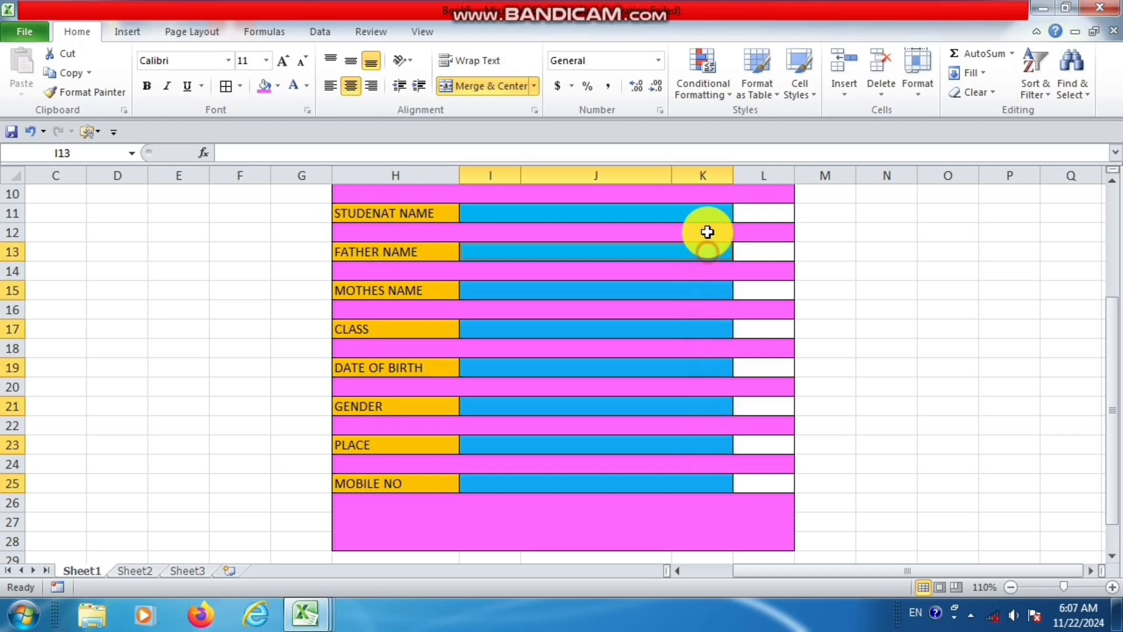
click(704, 212)
click(722, 89)
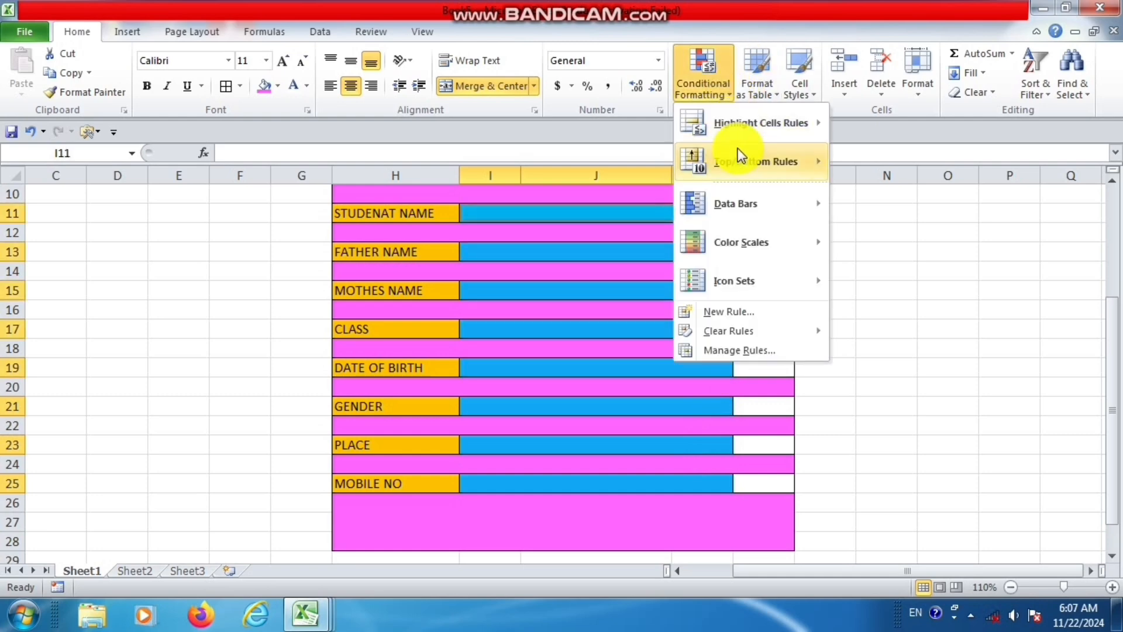
click(742, 313)
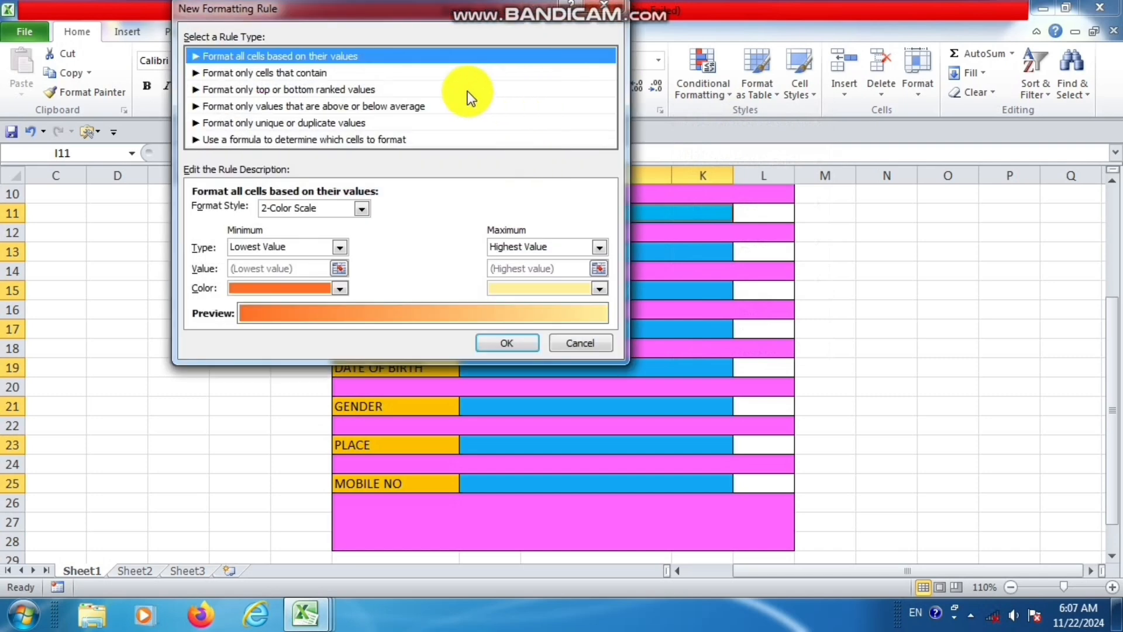
click(353, 74)
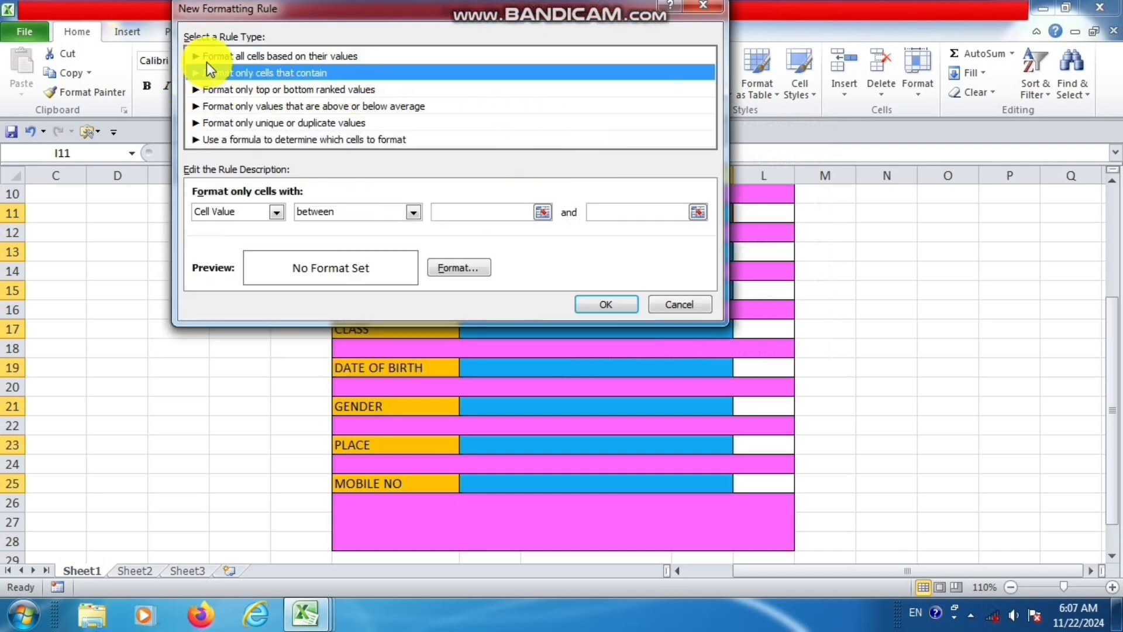
click(277, 214)
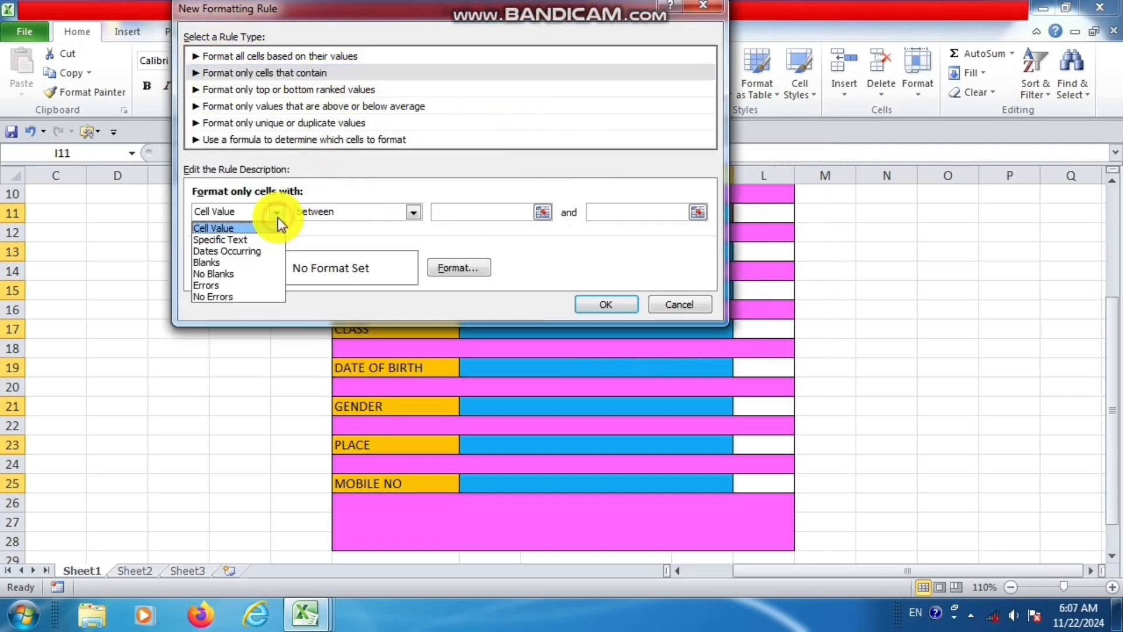
click(224, 273)
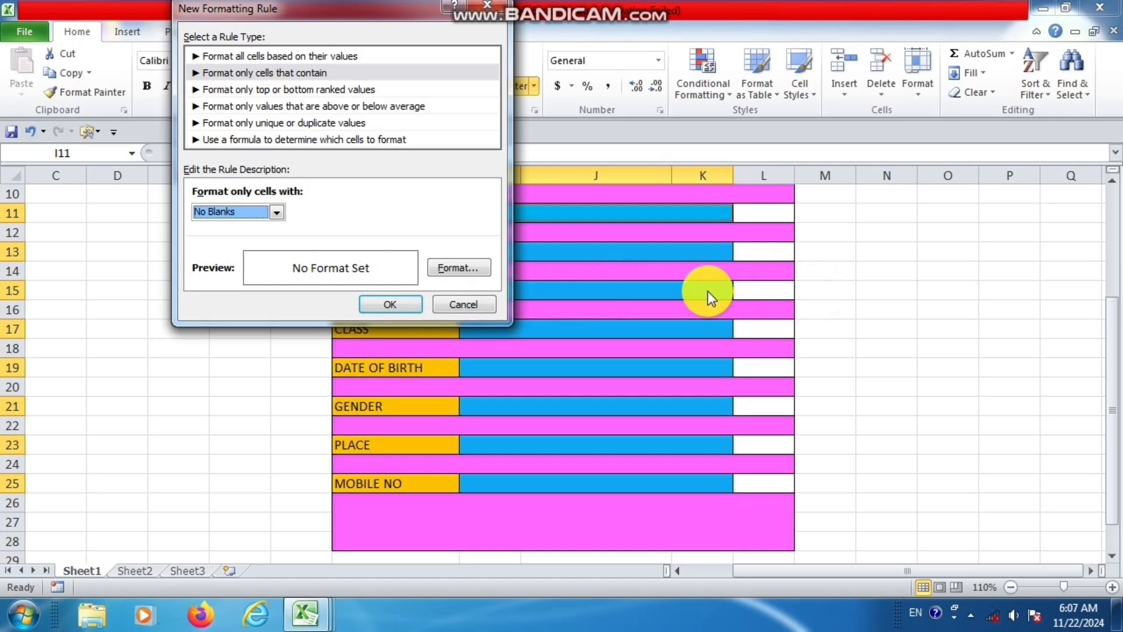
Give the No Blanks rule a light green background fill, keep its font settings, and apply it to the entry fields.
click(462, 268)
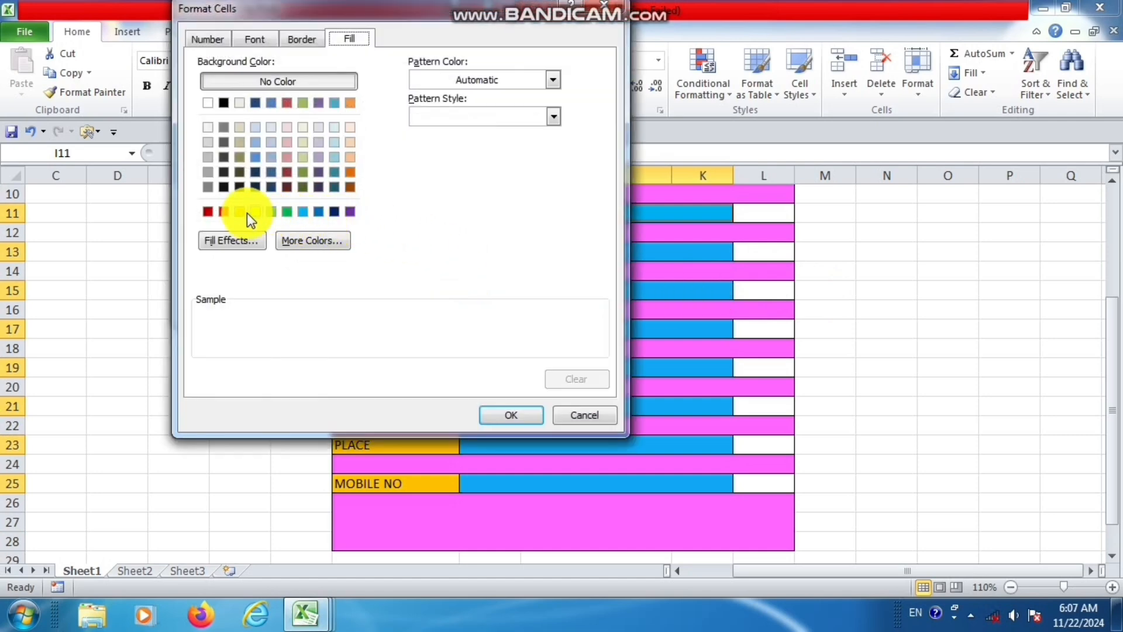
click(241, 211)
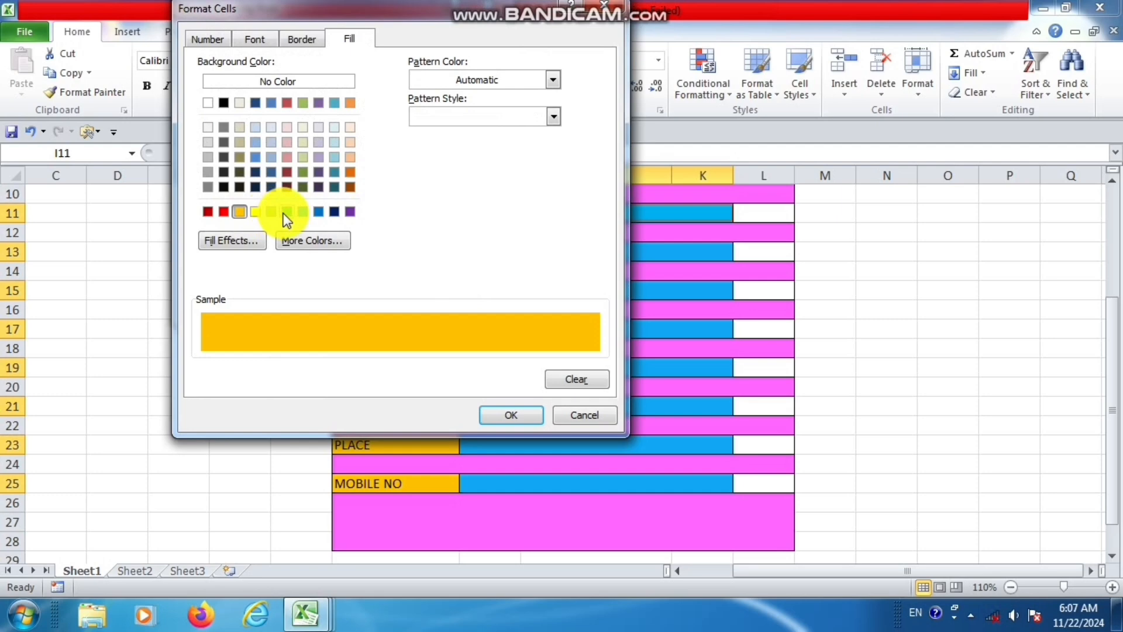
click(285, 212)
click(271, 212)
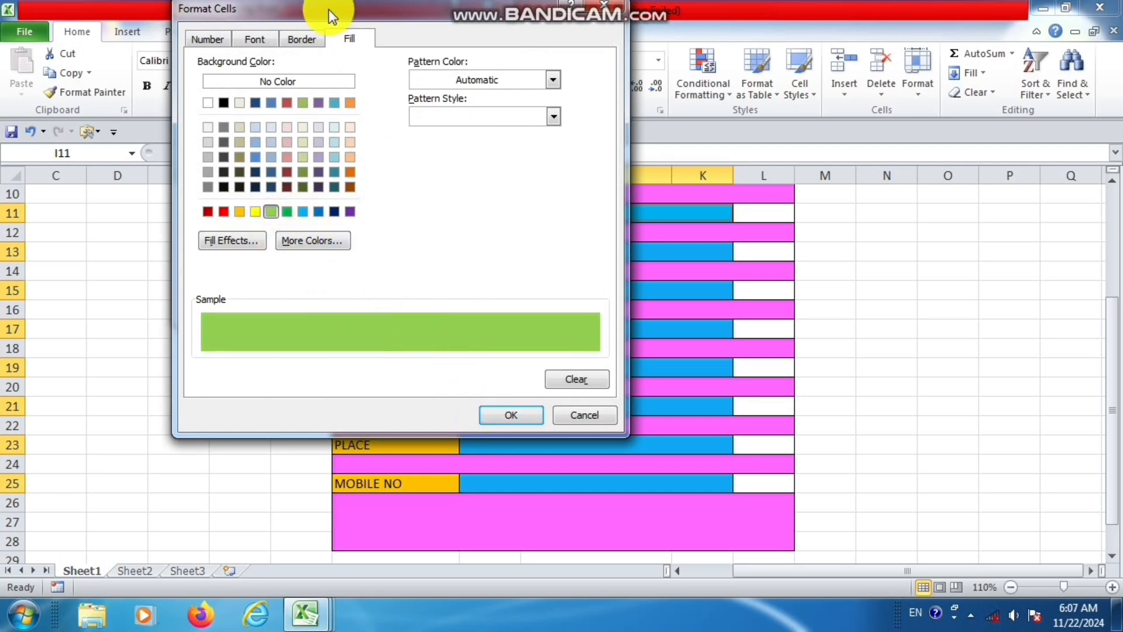
click(262, 40)
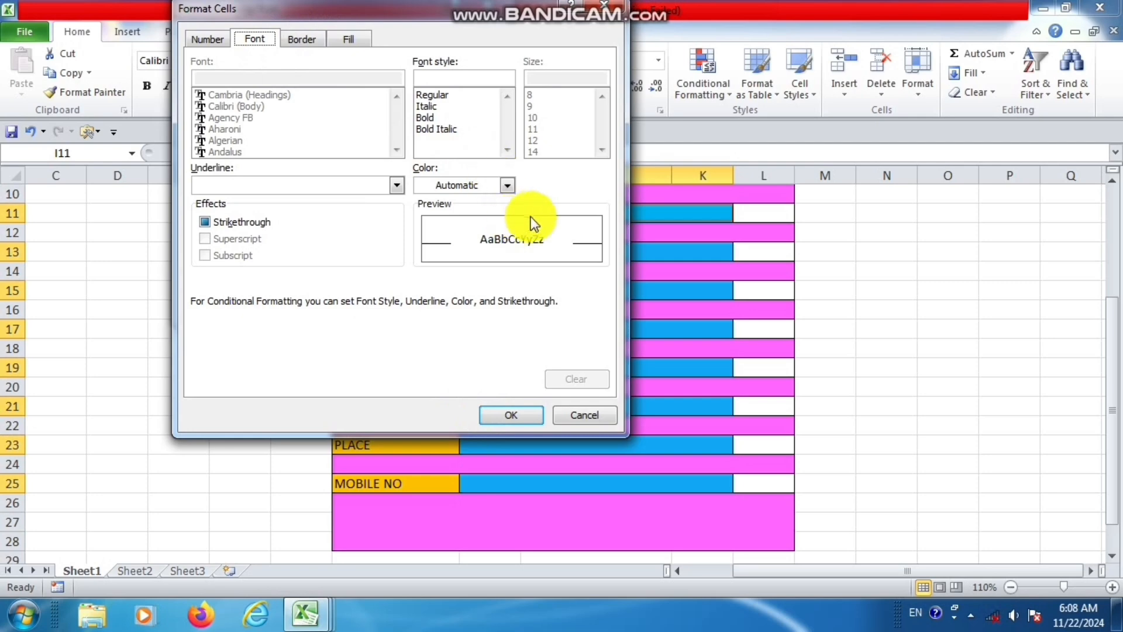
click(531, 413)
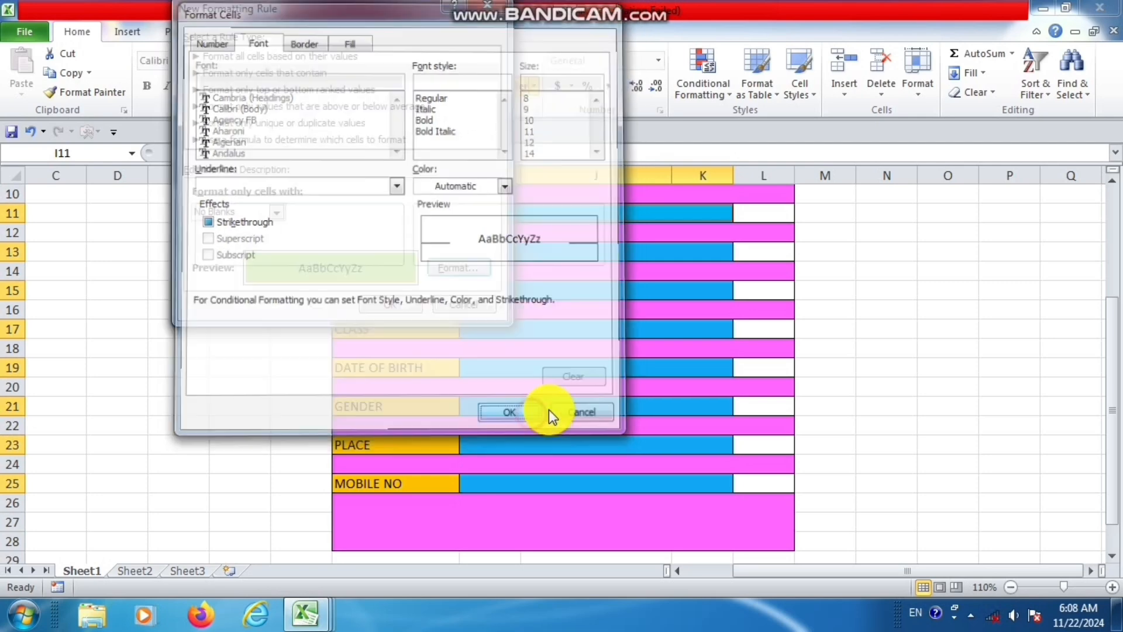
click(419, 306)
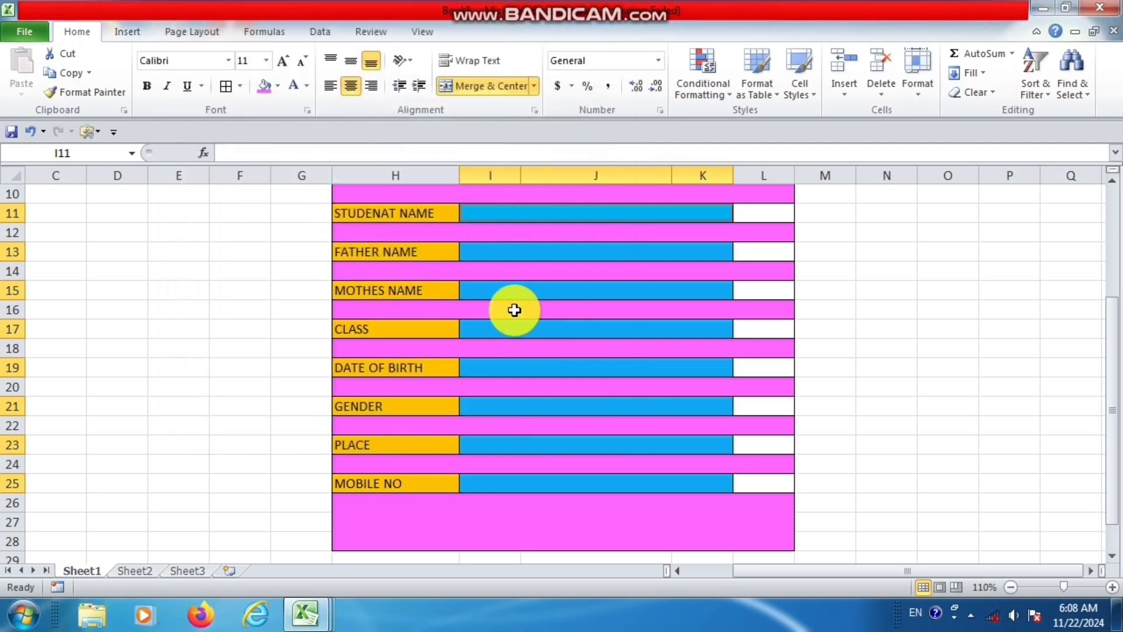
Test the No Blanks formatting by entering BNV for MOTHES NAME, JDFSFDKGJ for STUDENAT NAME and DFDS for FATHER NAME.
click(570, 292)
text(BNV)
key(Return)
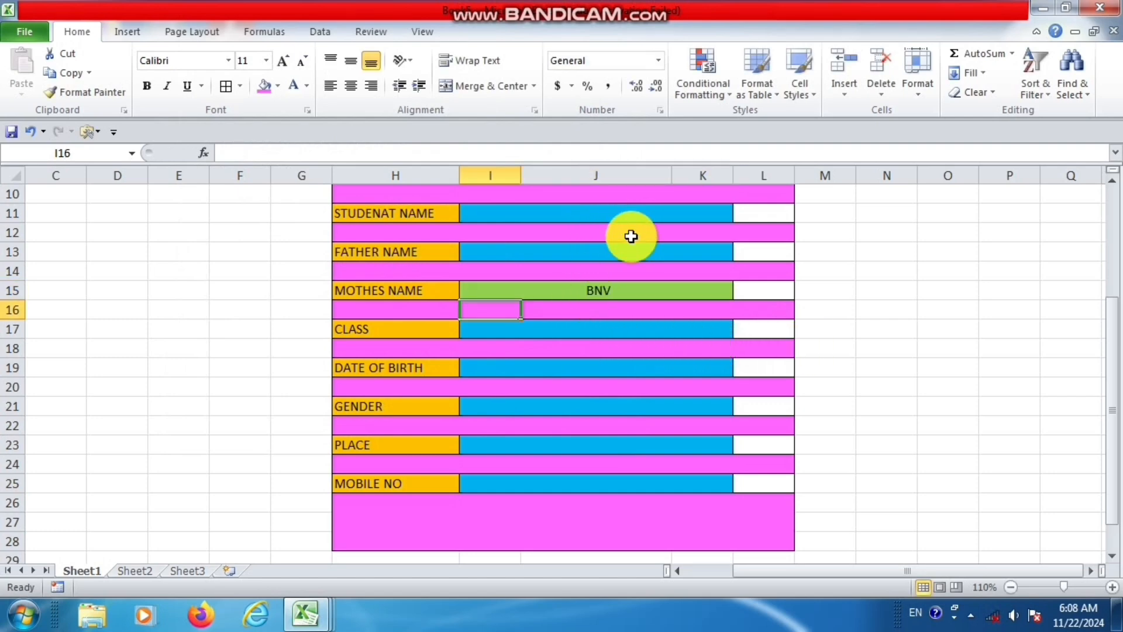
scroll(630, 245, up, 1)
click(633, 275)
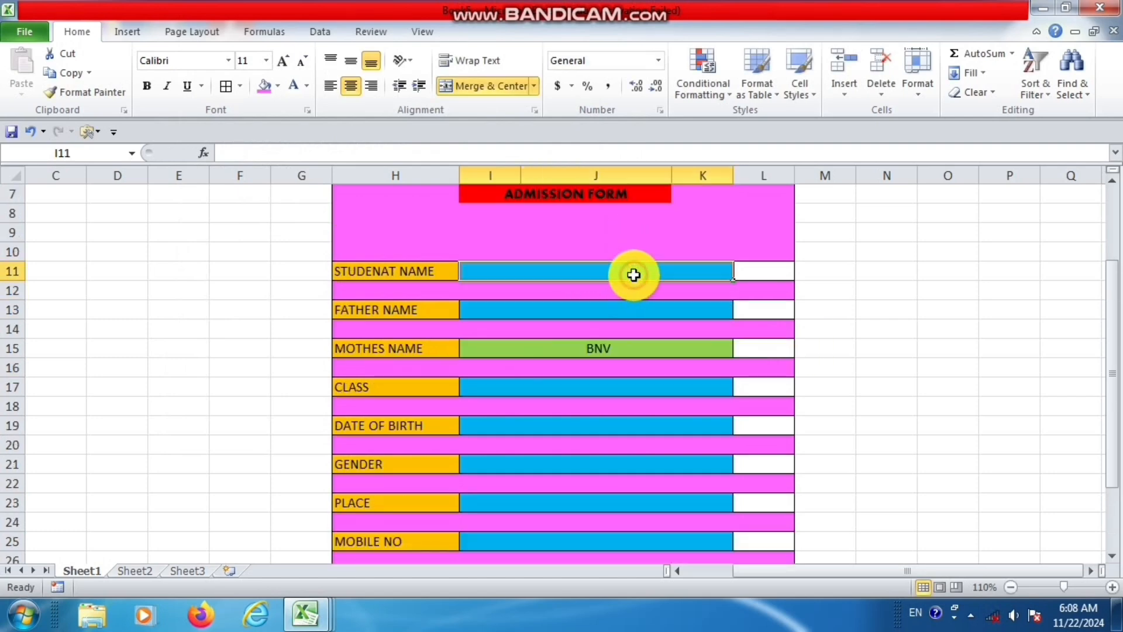
text(JDFSFDKGJ)
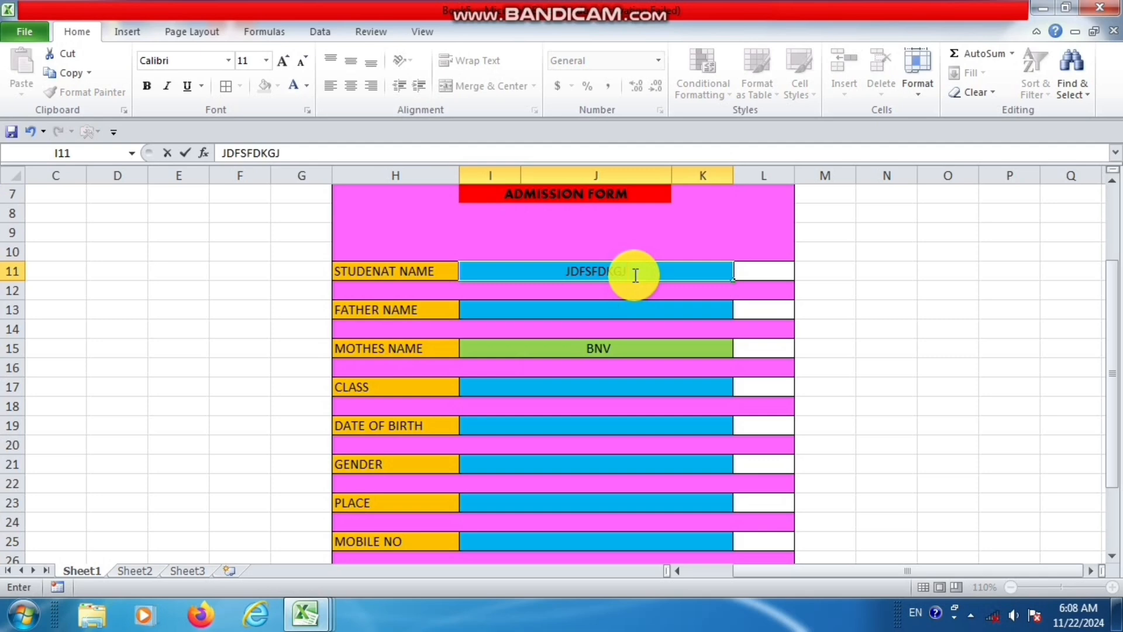
key(Return)
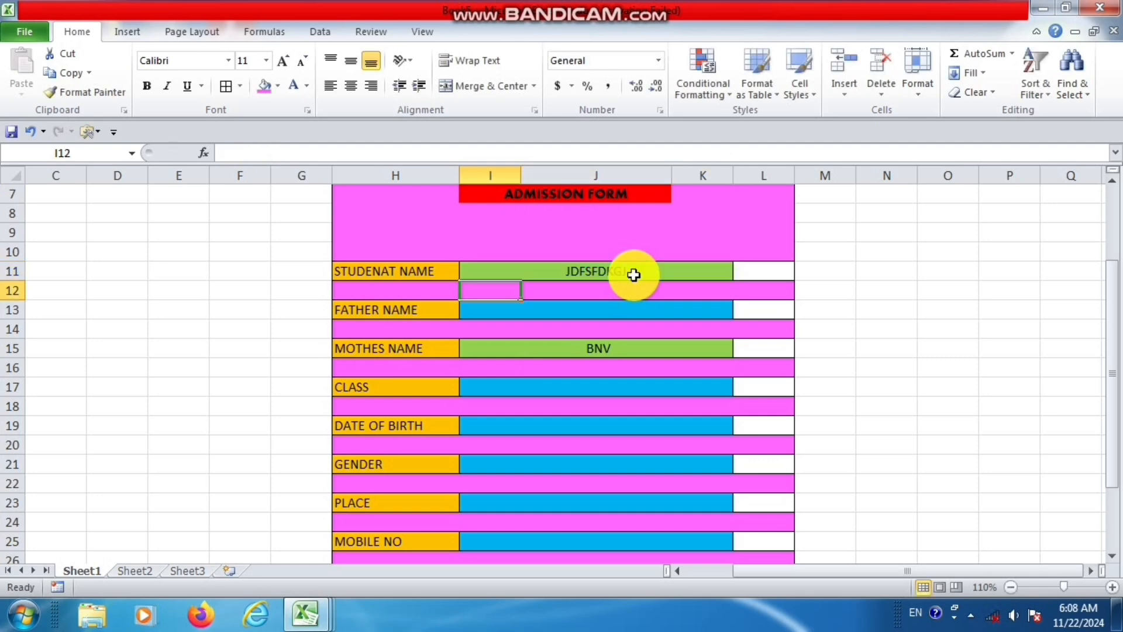
key(Return)
text(DFDS)
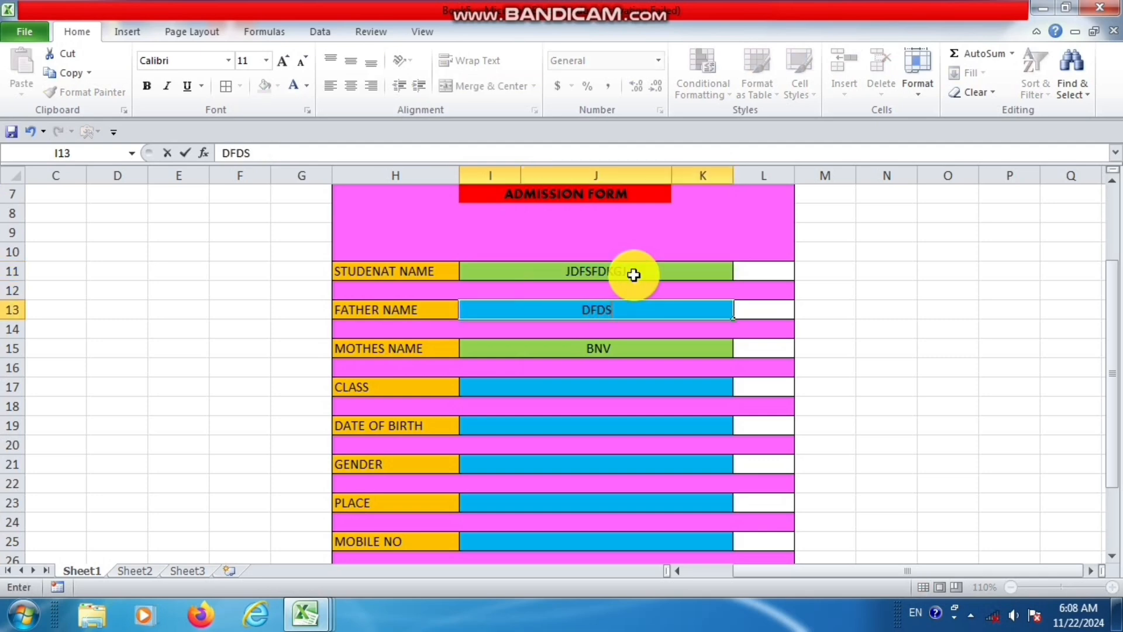
key(Return)
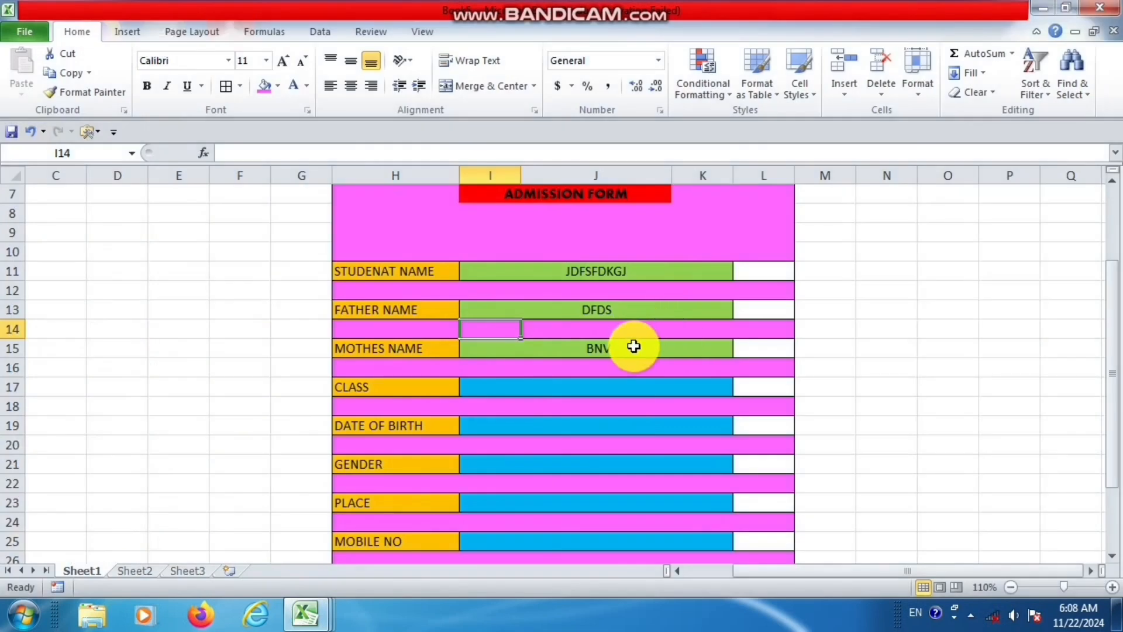
Clear the STUDENAT NAME test entry to check the blank-cell formatting.
click(623, 393)
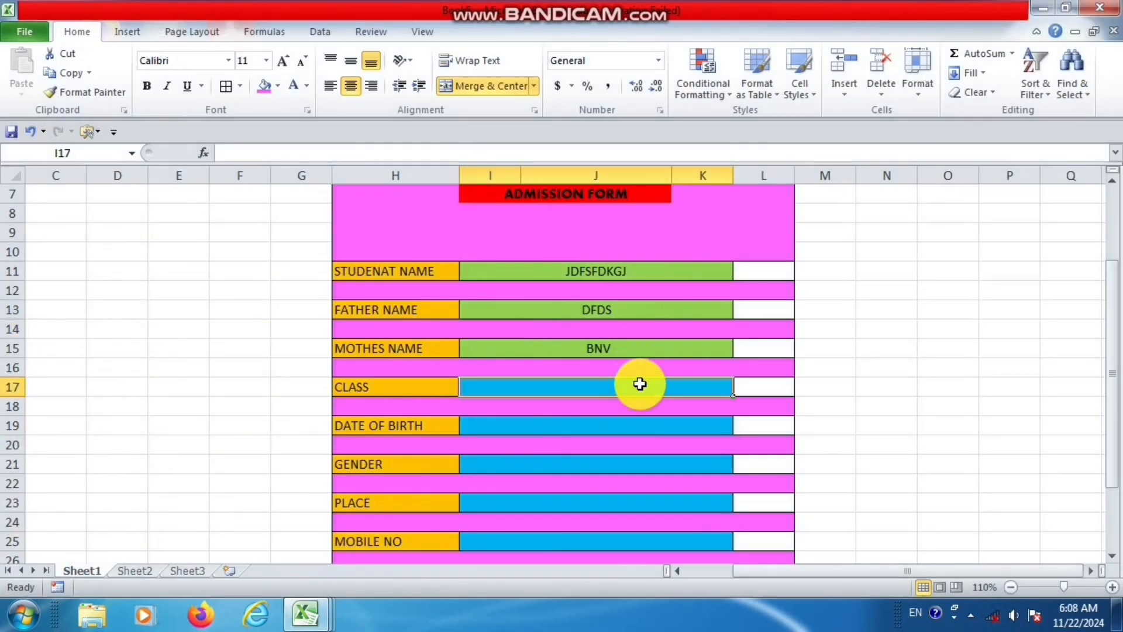
click(630, 268)
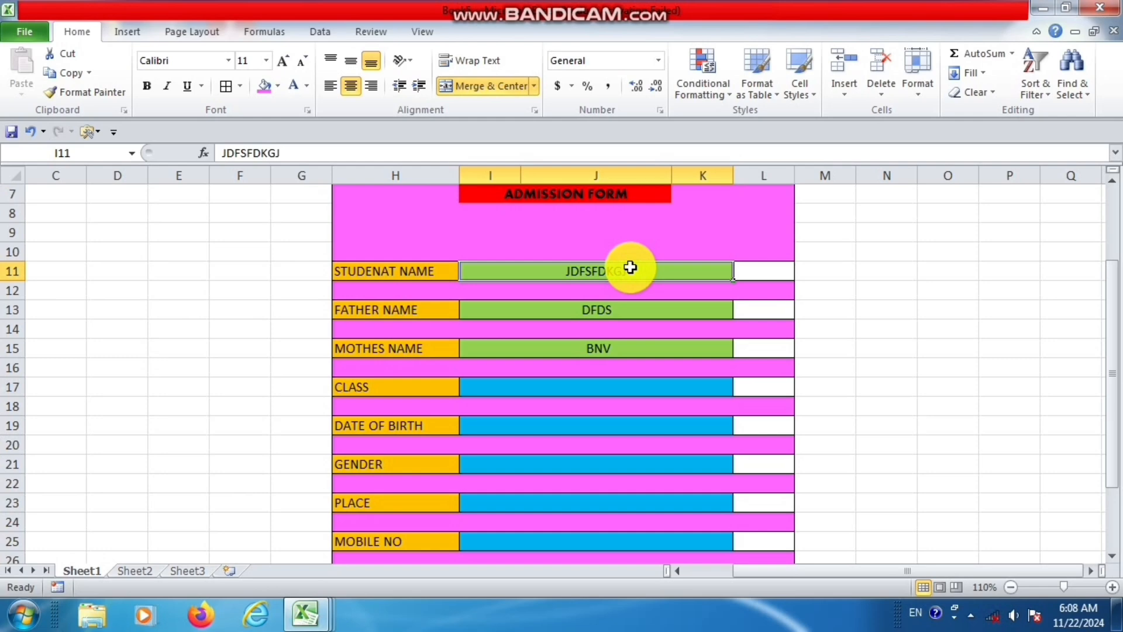
key(BackSpace)
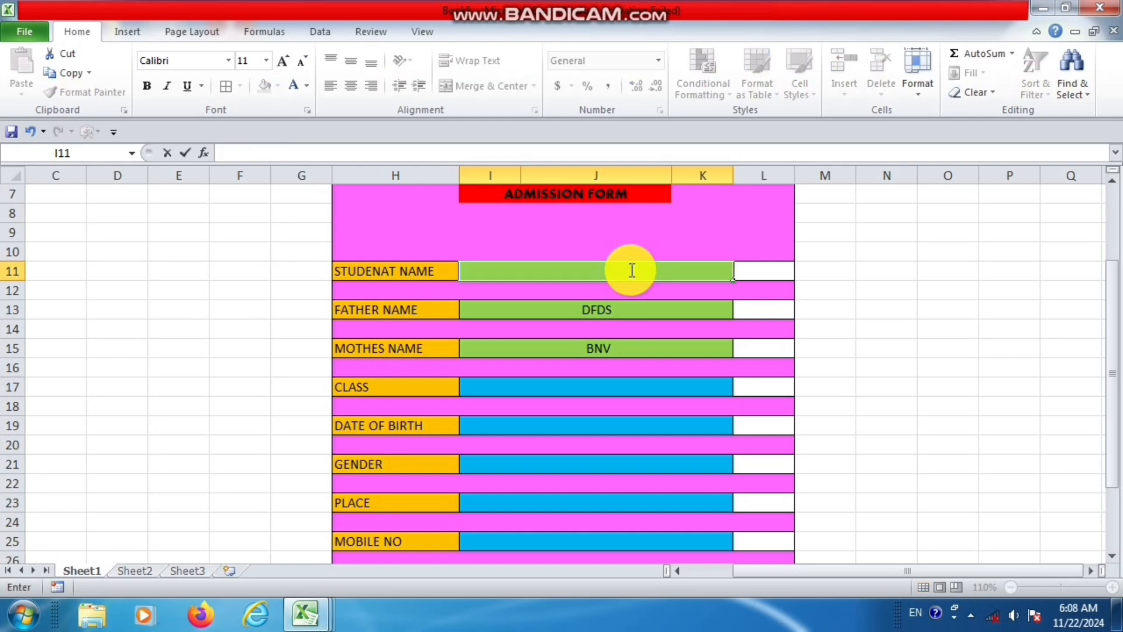
click(633, 308)
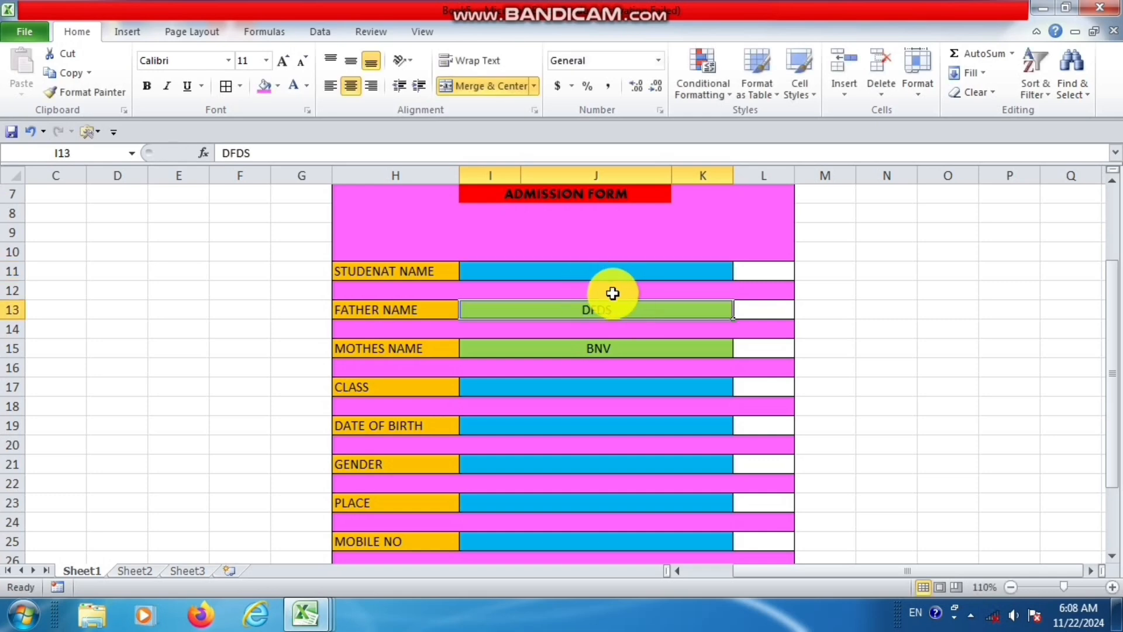
Examine the white cells in column L beside each entry field, from STUDENAT NAME down to MOBILE NO.
click(765, 267)
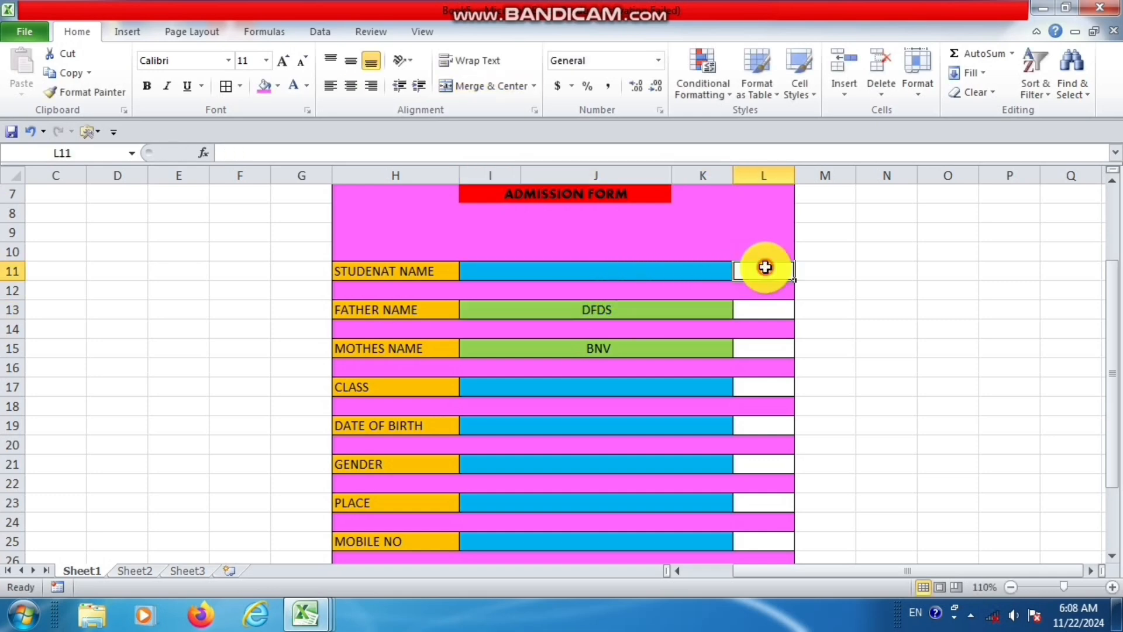
click(771, 305)
click(777, 351)
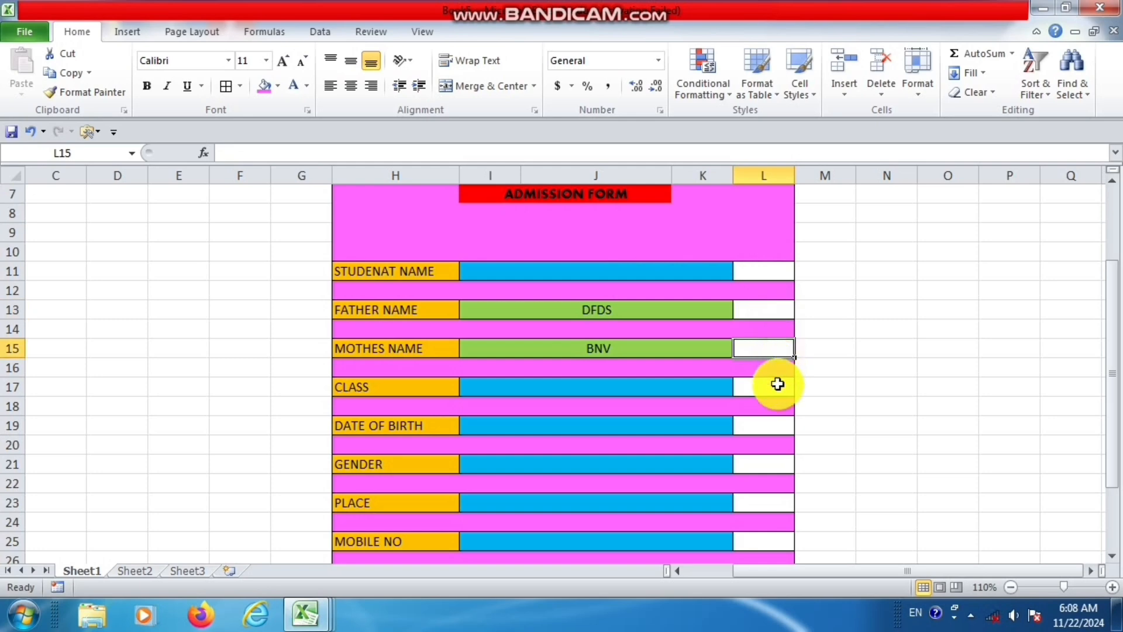
click(777, 384)
click(773, 426)
click(772, 462)
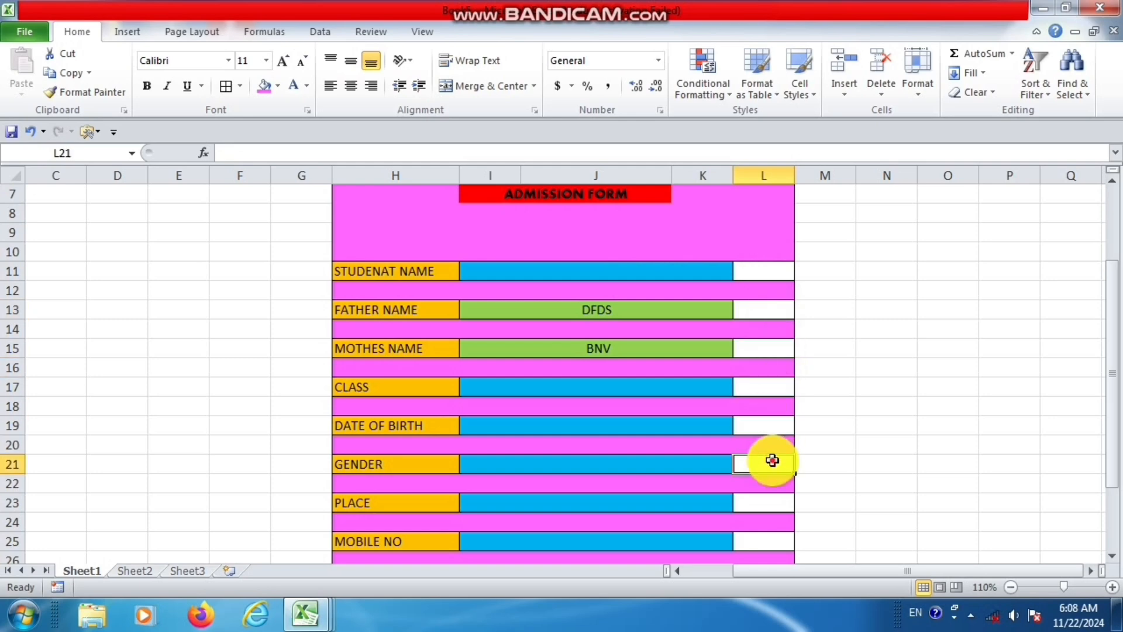
click(773, 500)
click(775, 541)
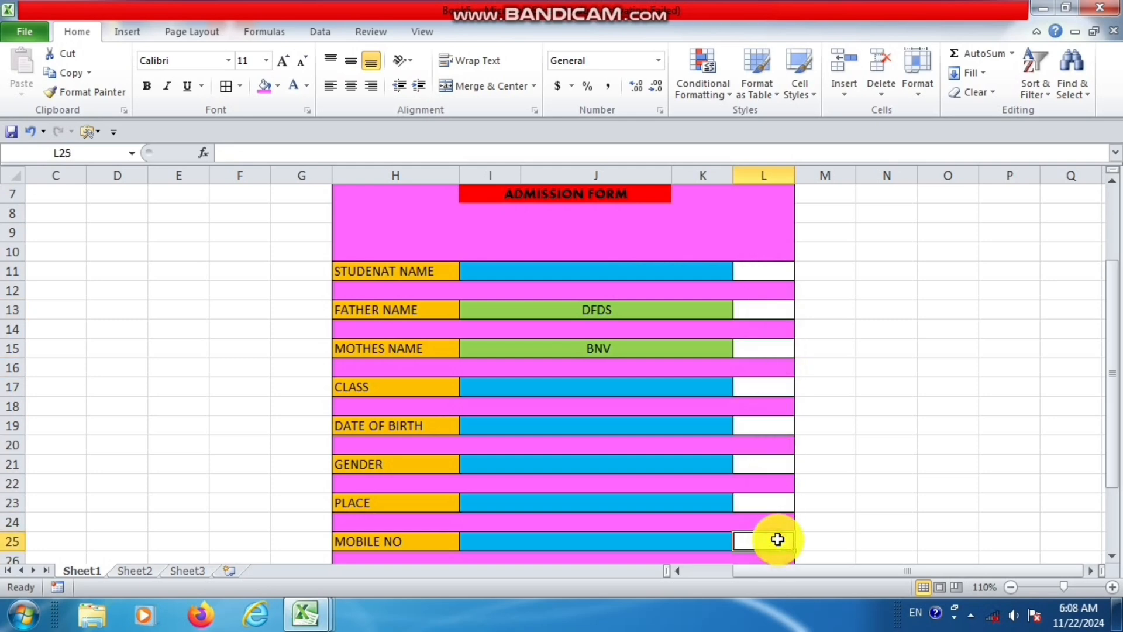
scroll(777, 537, down, 1)
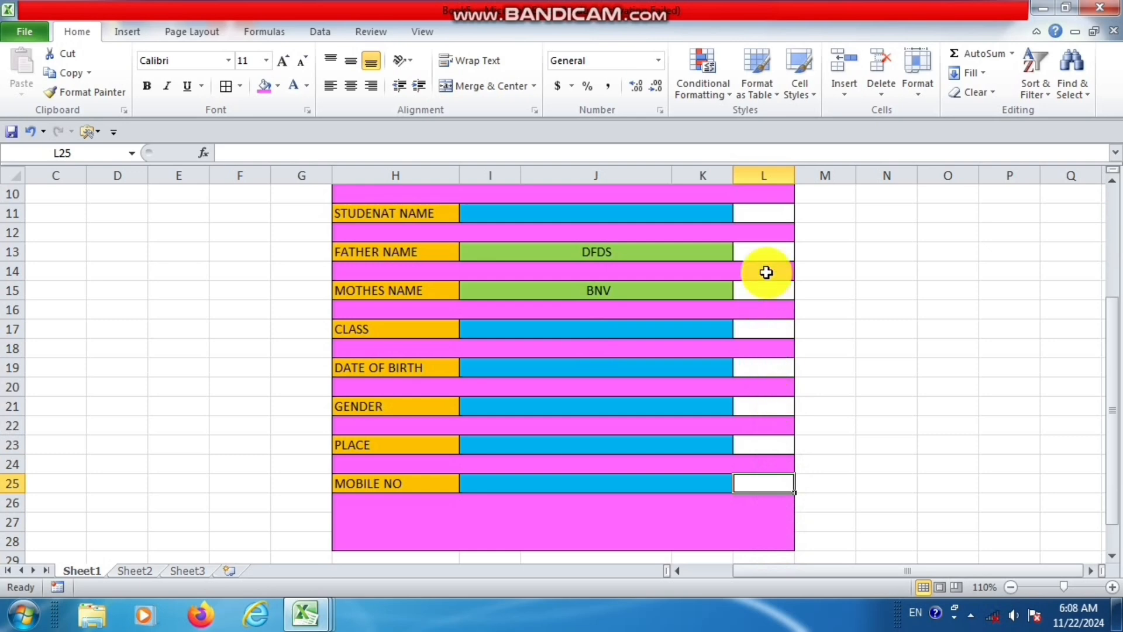
click(763, 224)
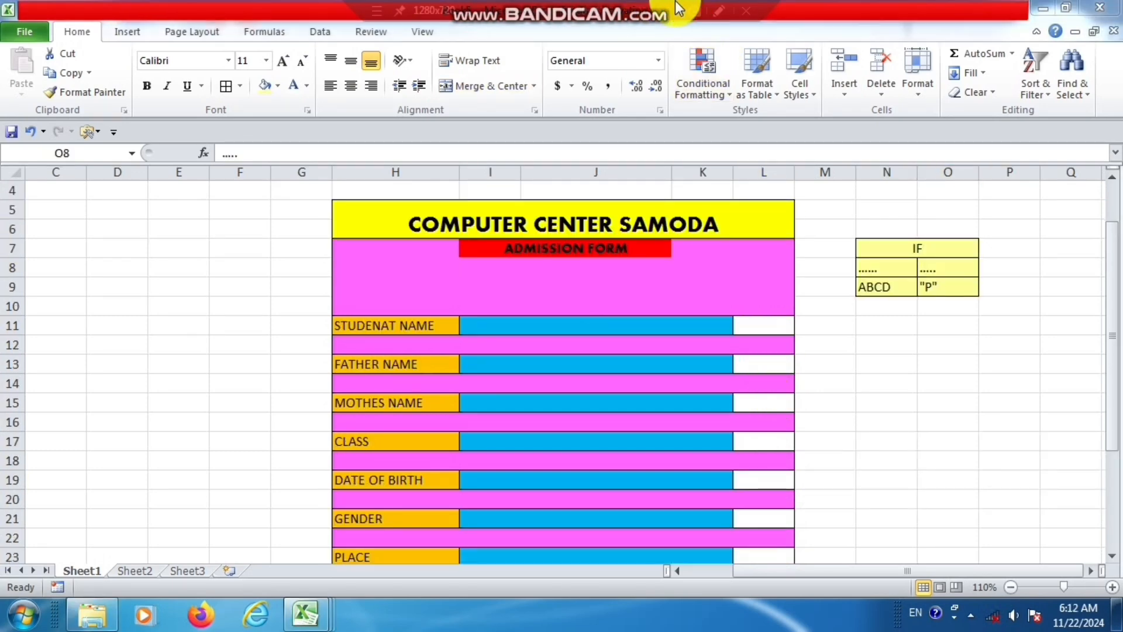
Enter a sample student's name in the STUDENAT NAME field beside the empty cell L11.
click(766, 327)
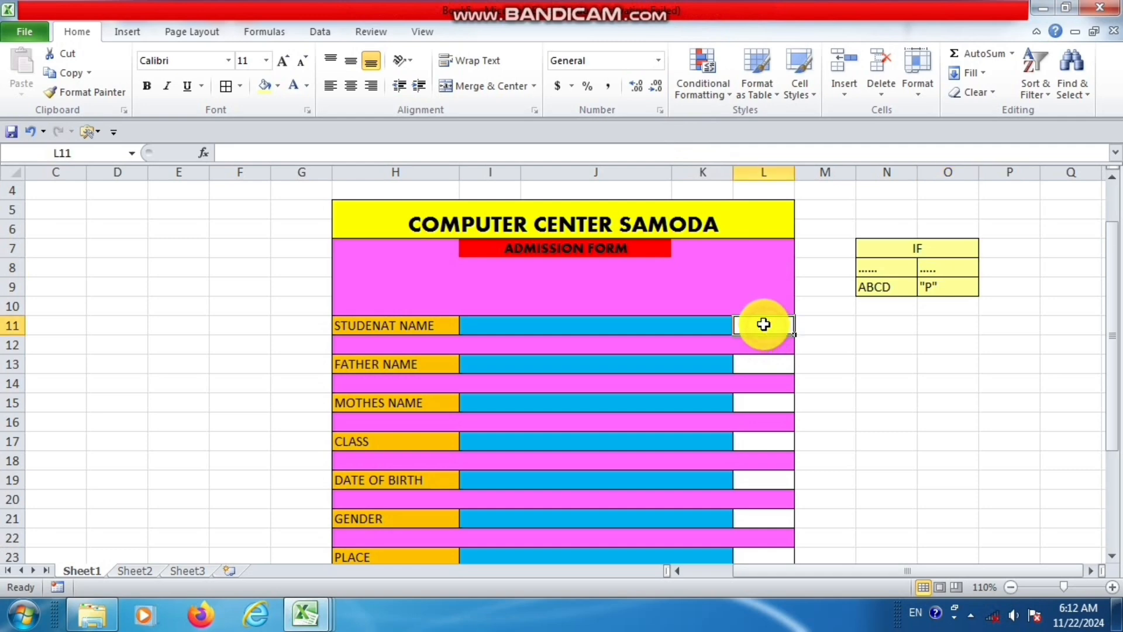
click(640, 325)
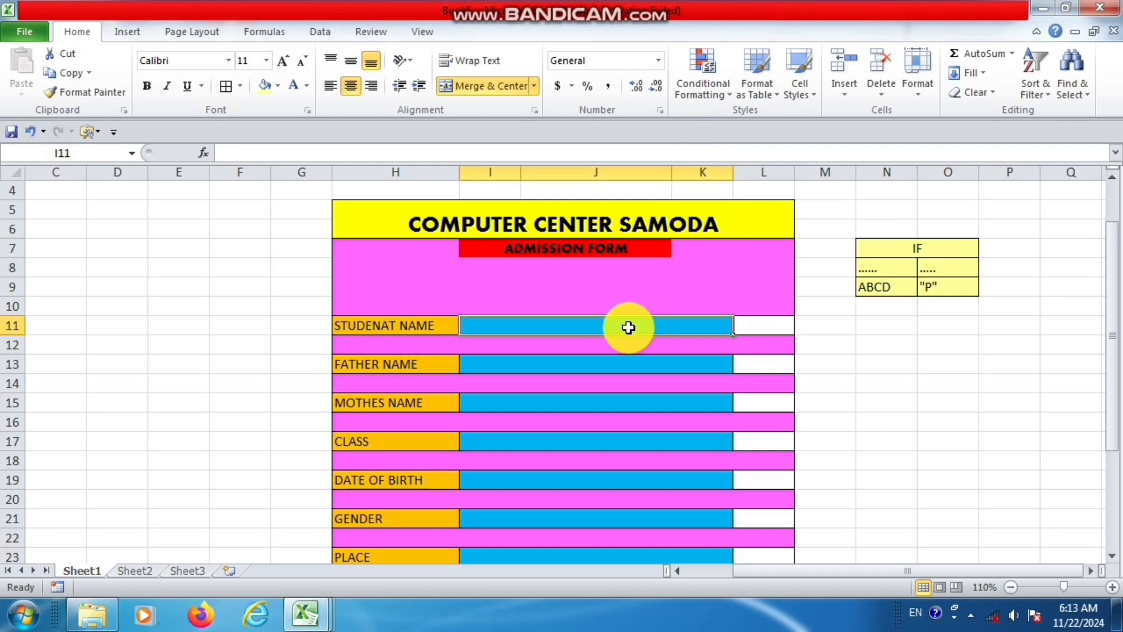
click(783, 326)
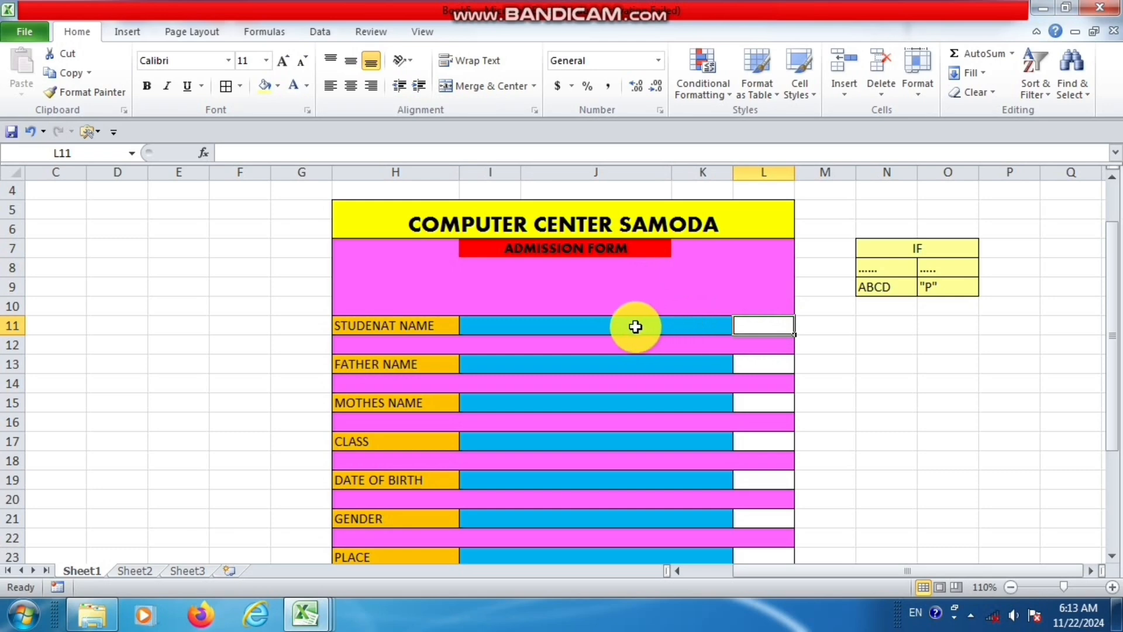
click(612, 326)
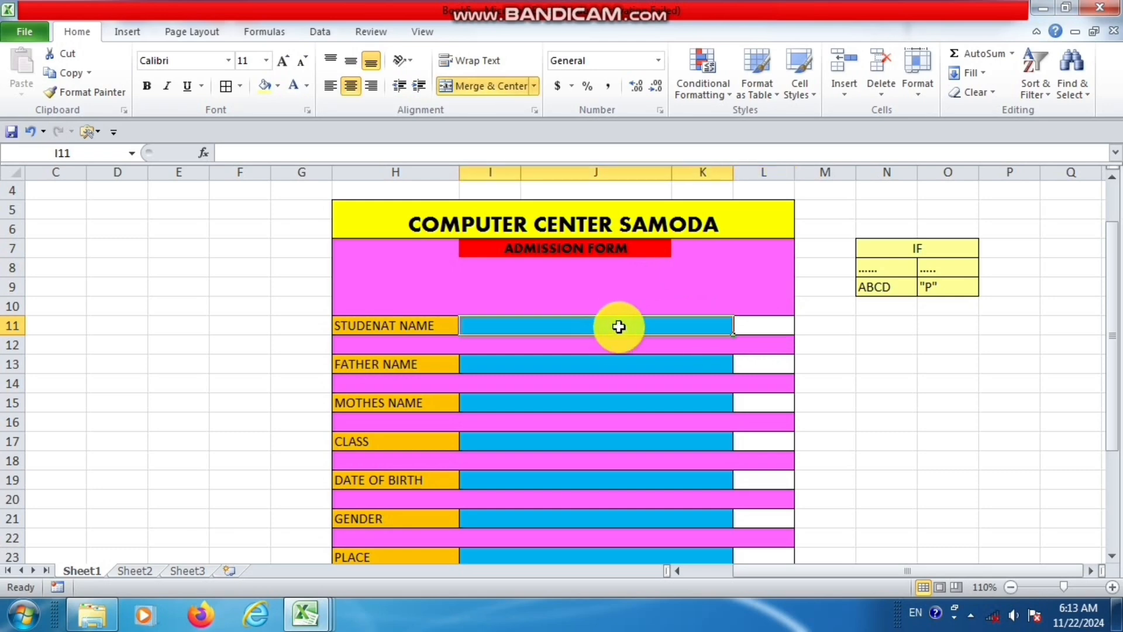
text(ANKIT)
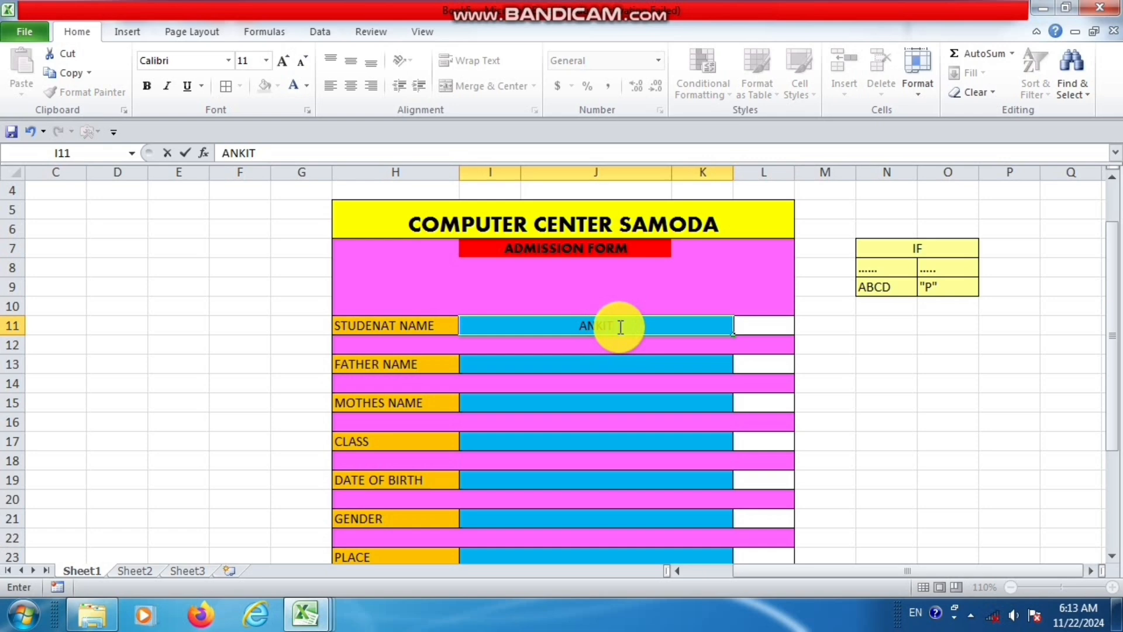
key(Return)
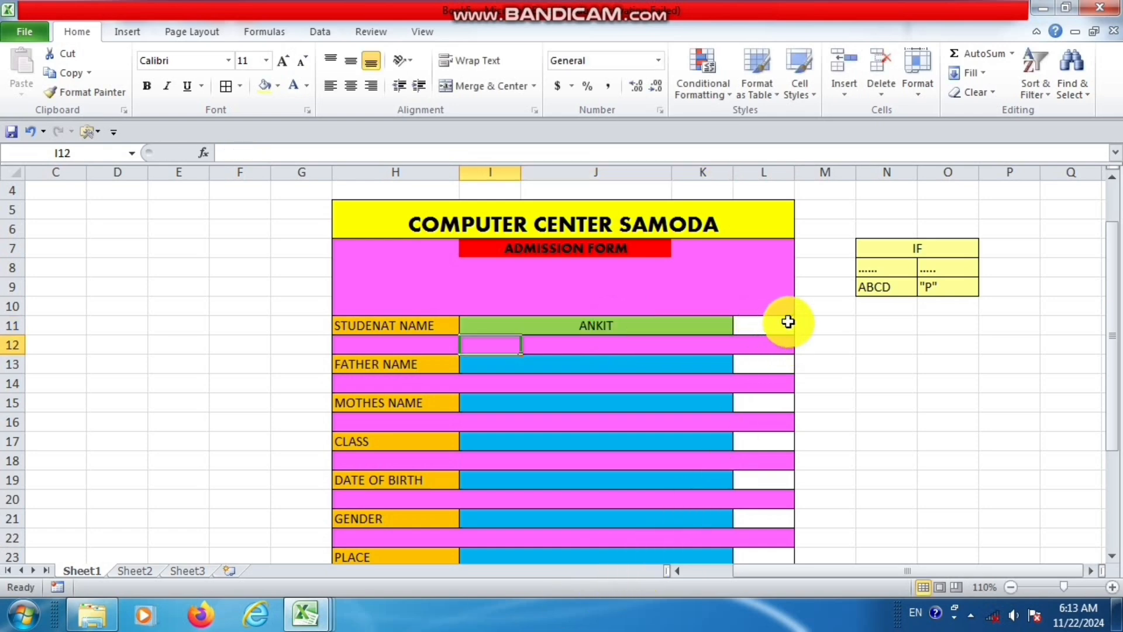
Examine cell L11 and the small IF reference table in N7:O9.
click(654, 368)
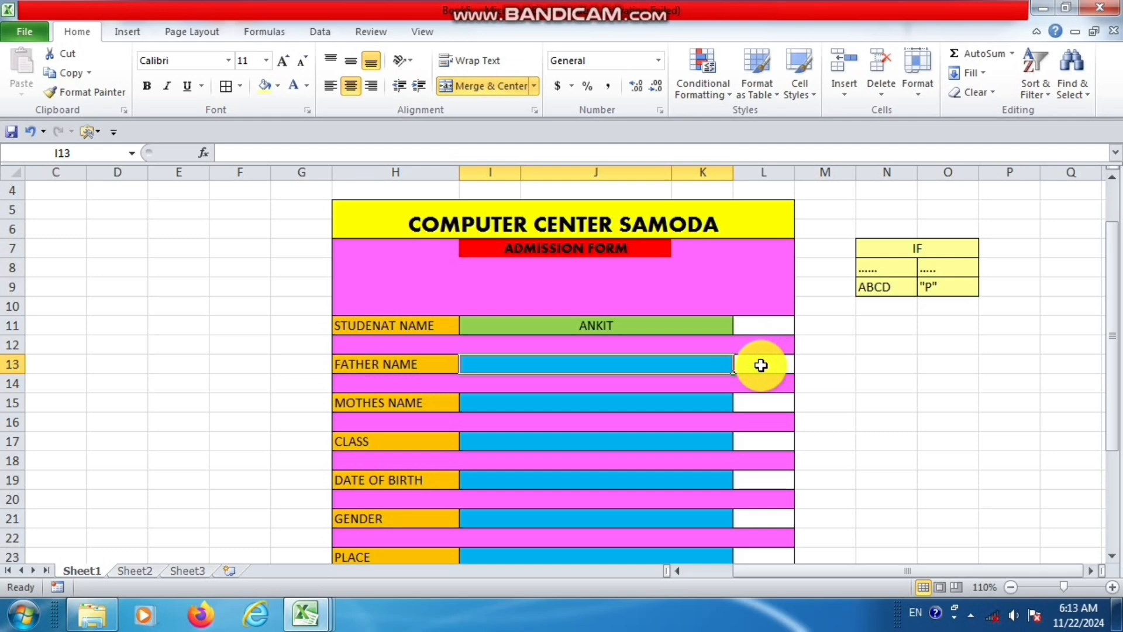
click(766, 325)
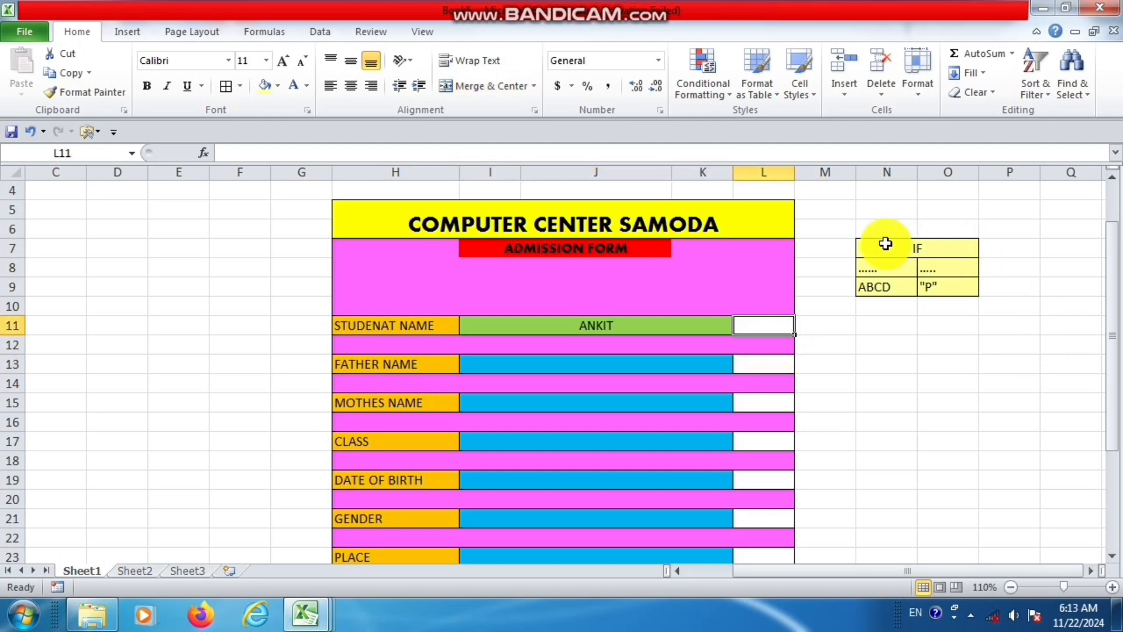
drag(882, 246, 948, 280)
click(933, 247)
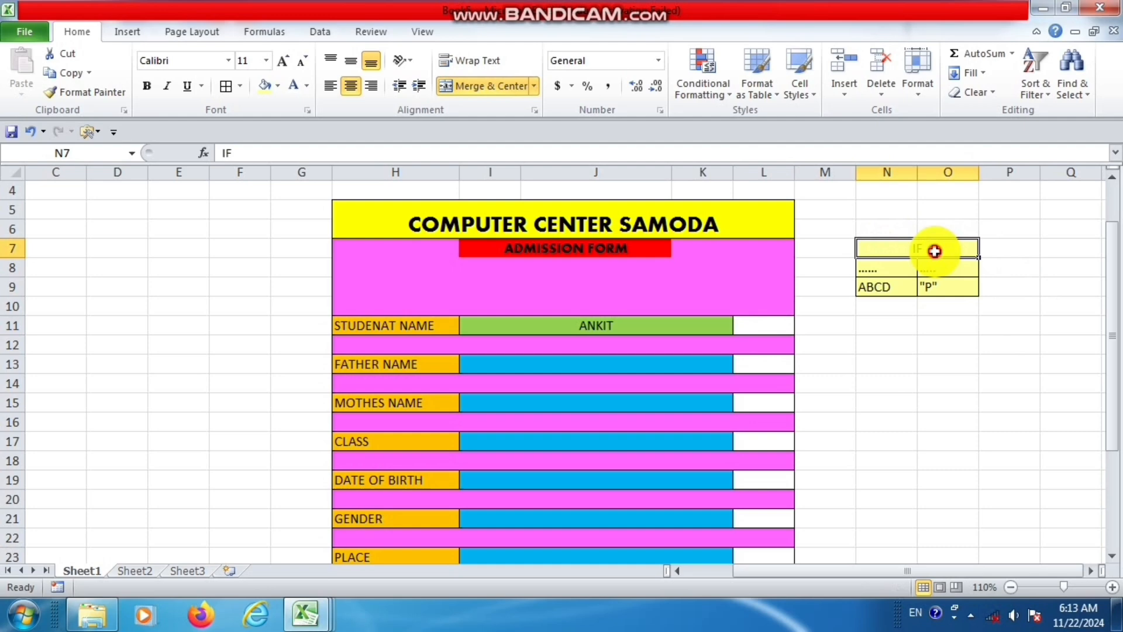
click(870, 263)
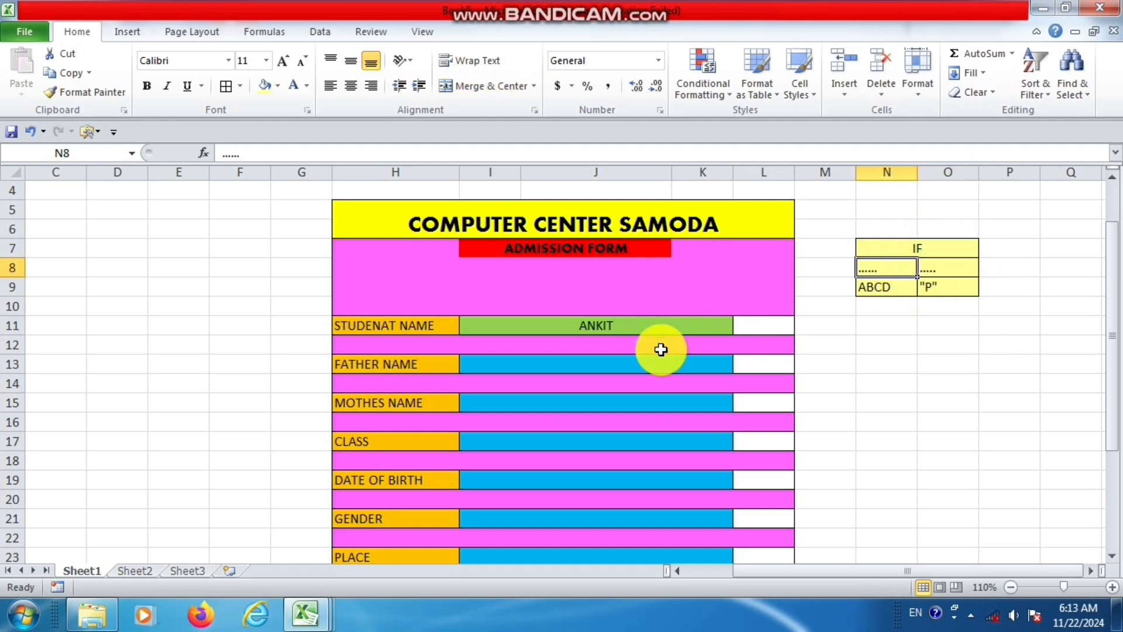
Clear the sample student's name from the STUDENAT NAME field.
click(659, 322)
key(BackSpace)
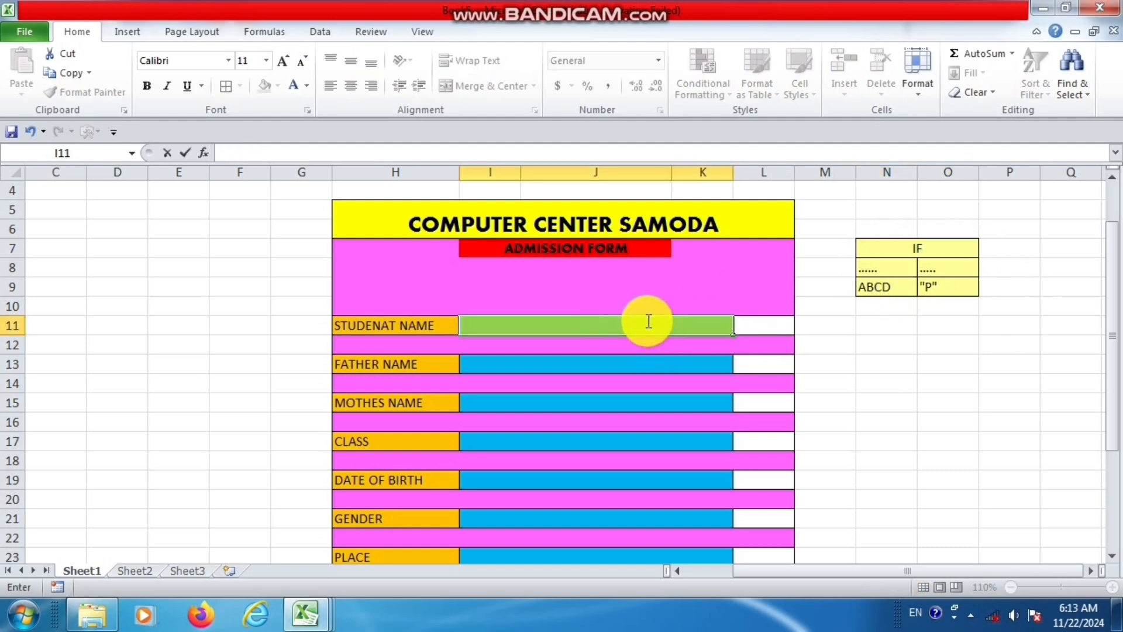
click(644, 388)
click(643, 333)
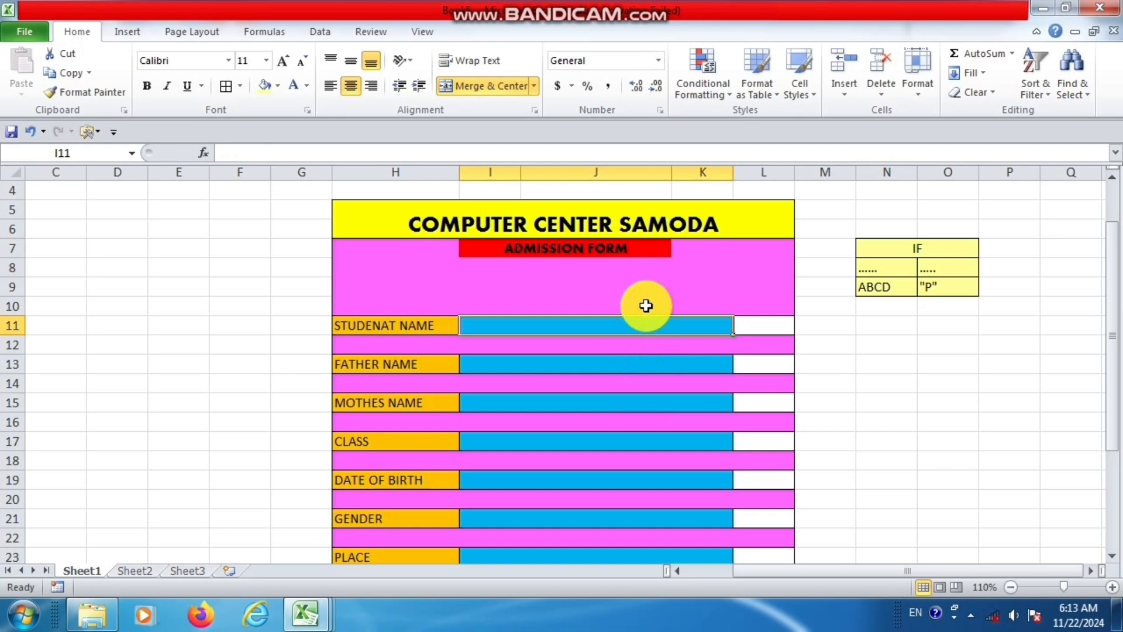
Compare the STUDENAT NAME field and its adjacent cell L11 with the symbol cells N8 and O8 of the IF table.
click(758, 323)
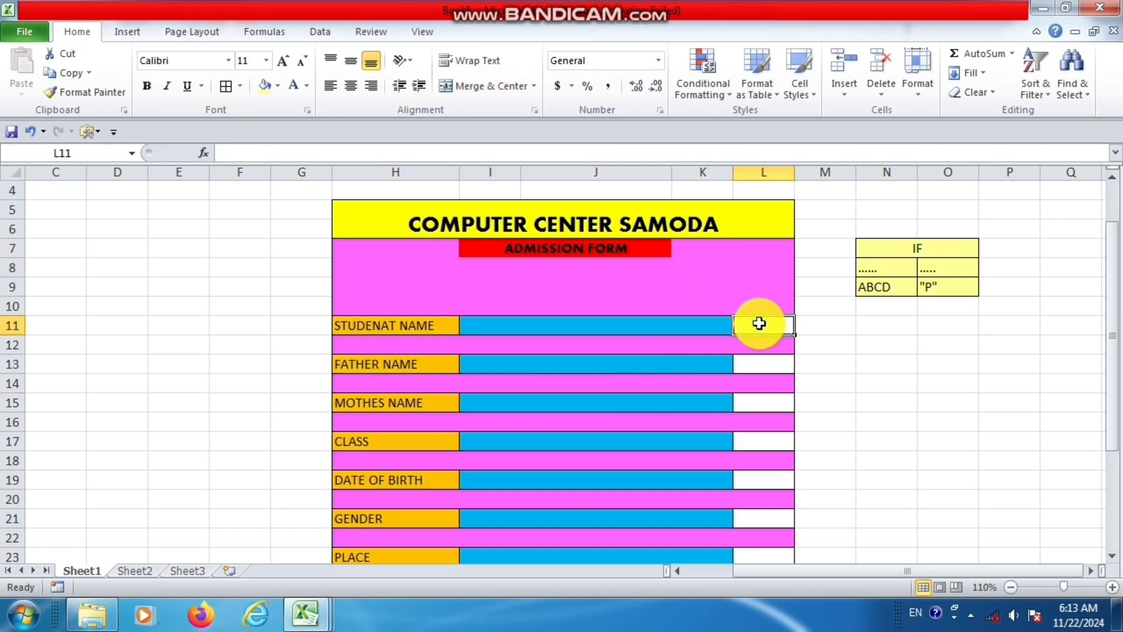
click(880, 272)
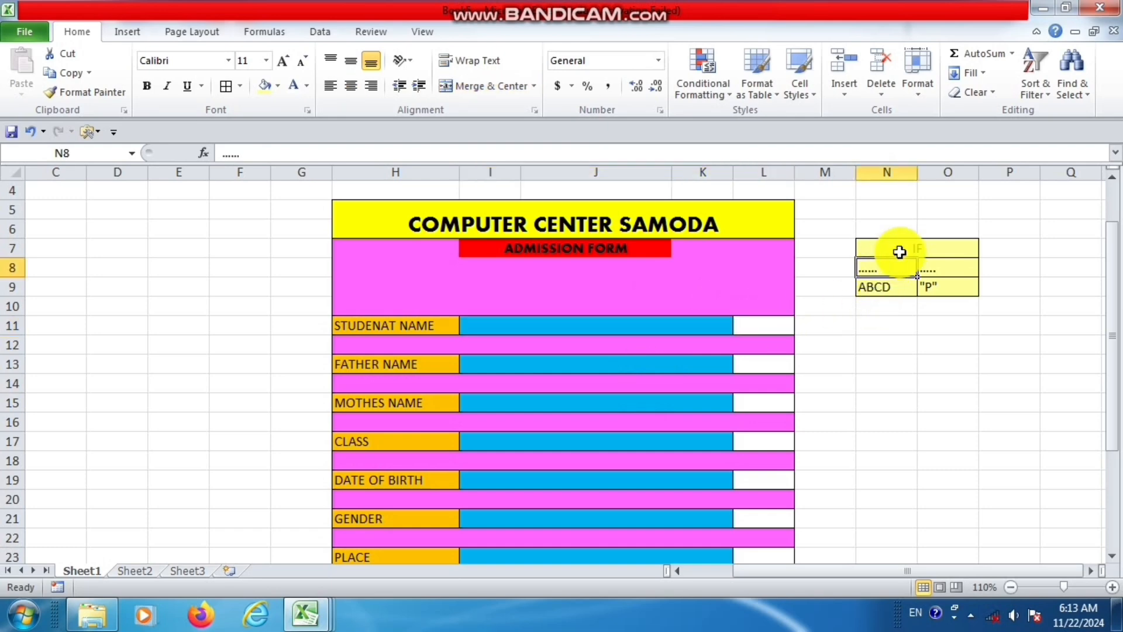
click(937, 271)
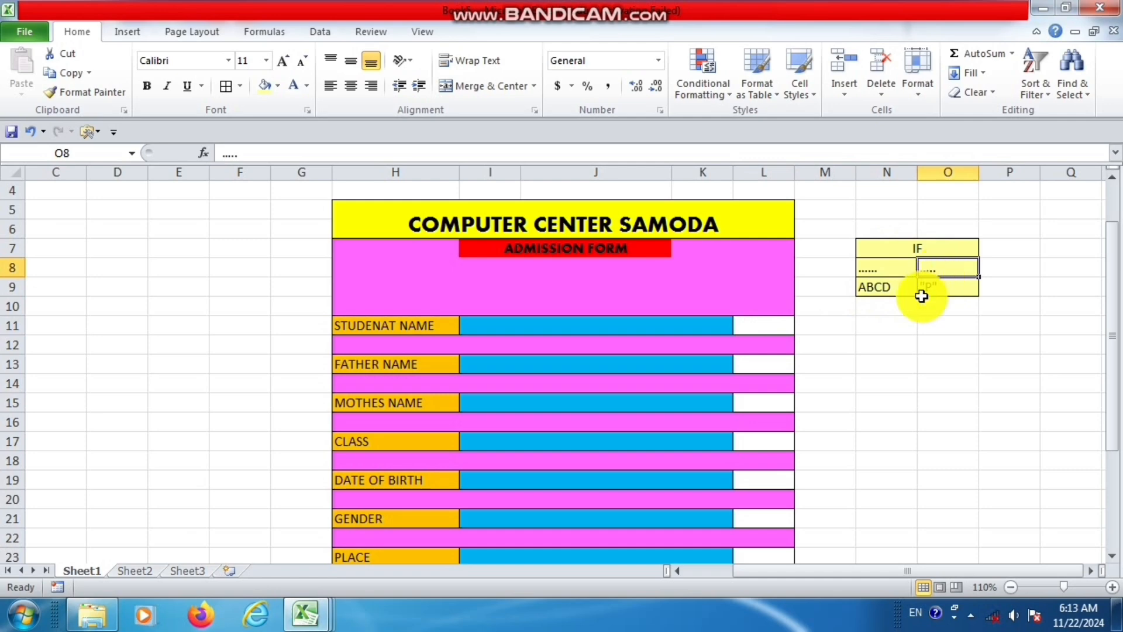
click(625, 324)
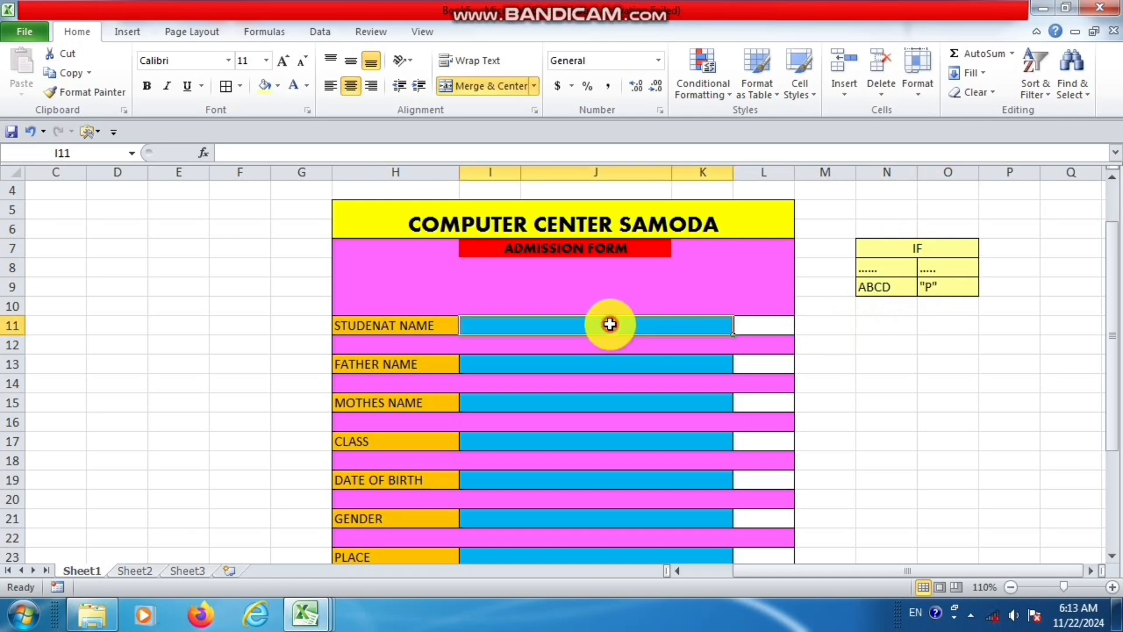
click(782, 321)
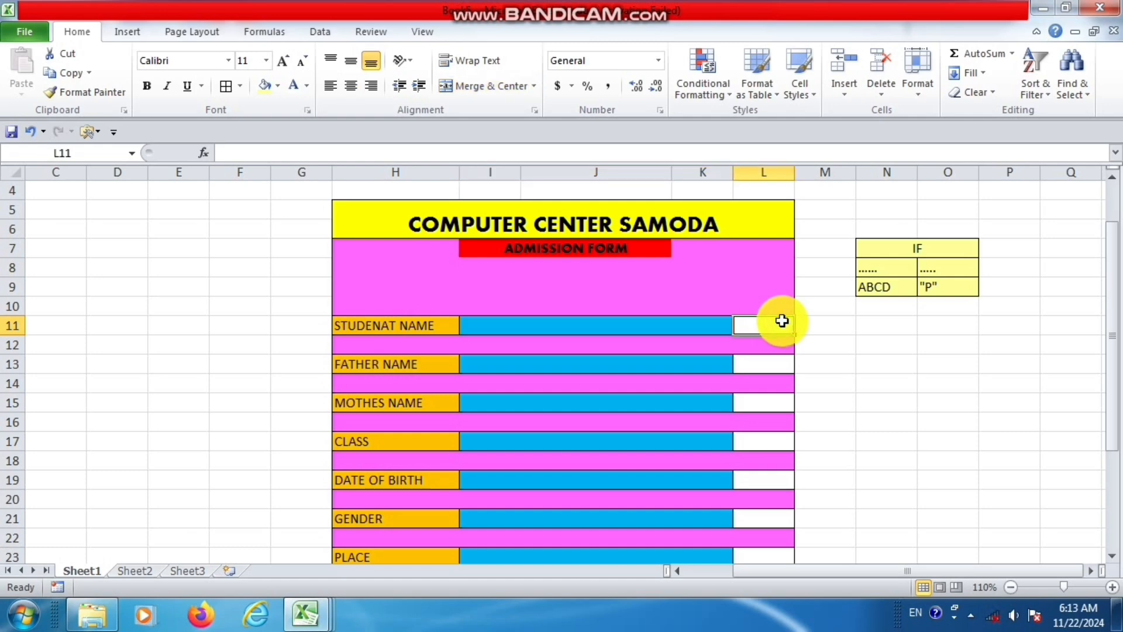
click(700, 322)
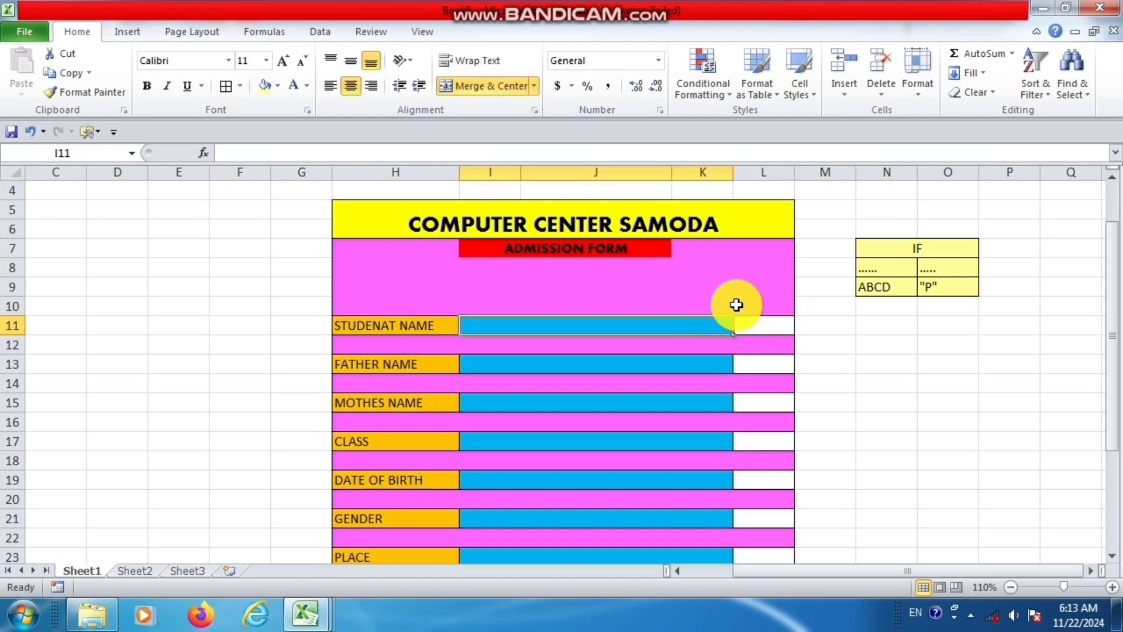
click(763, 318)
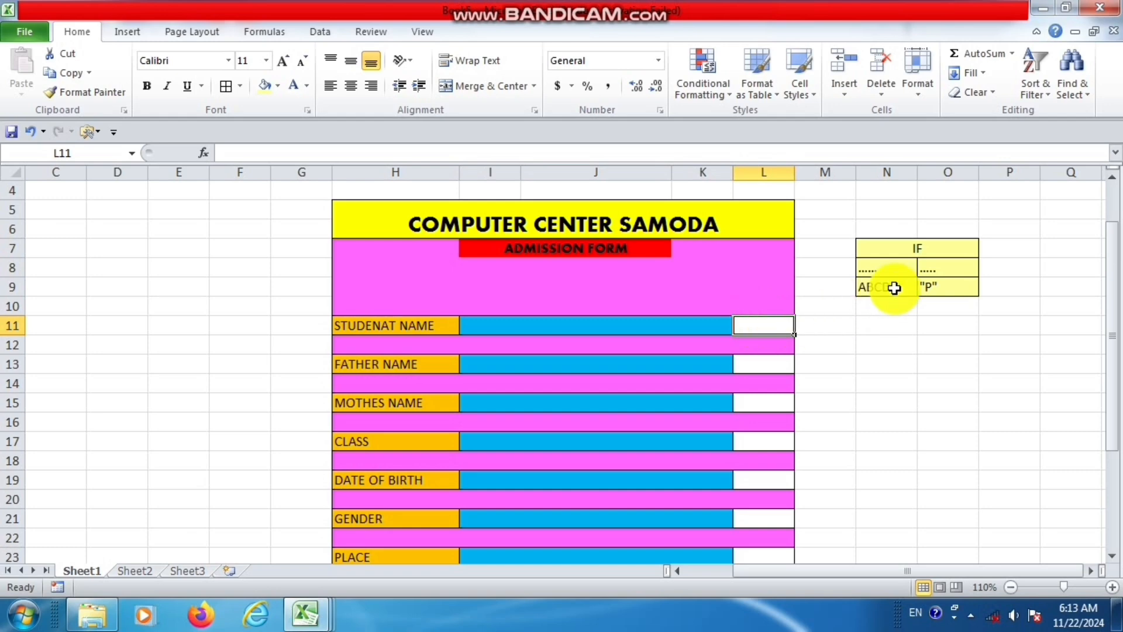
Examine the IF table entries in N8:O9 against the STUDENAT NAME field and its status cell L11.
drag(890, 267, 944, 282)
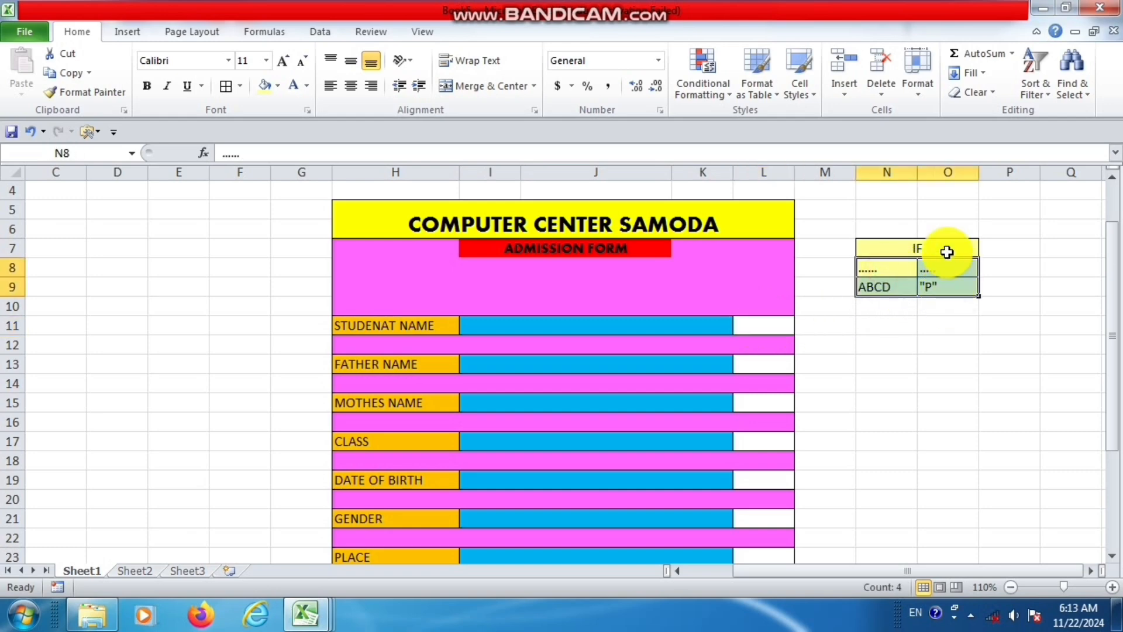
click(886, 325)
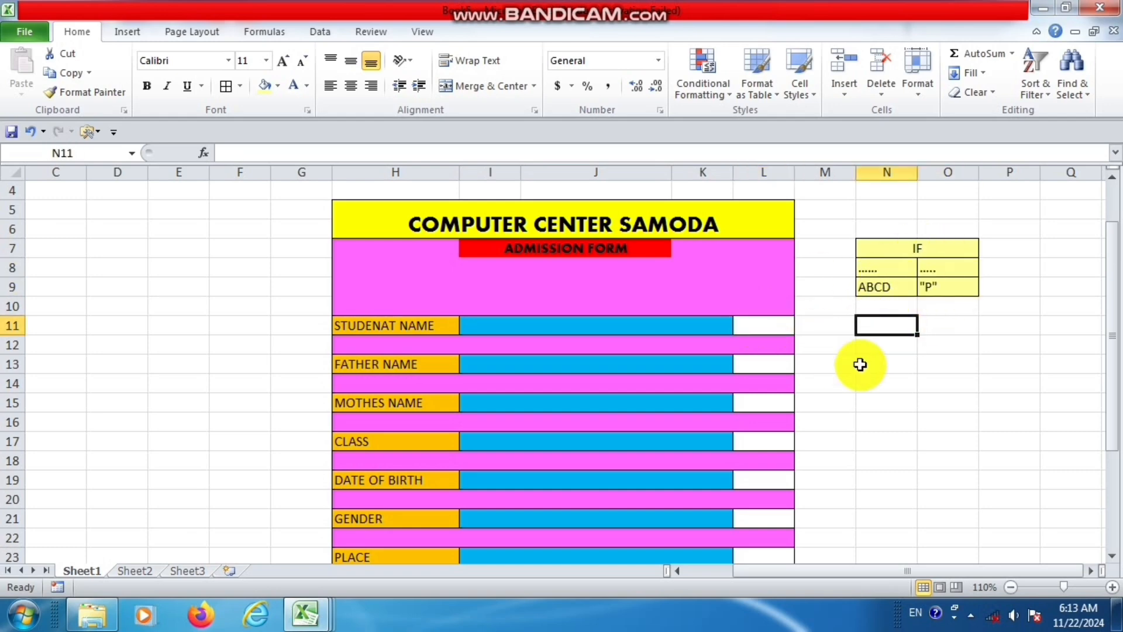
click(676, 326)
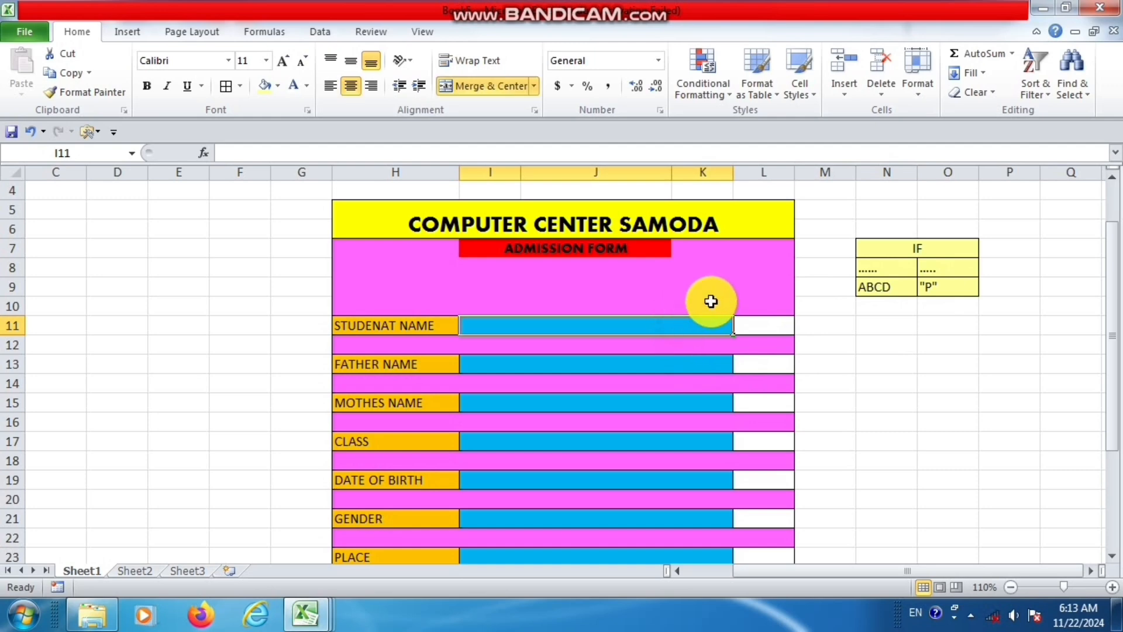
click(764, 325)
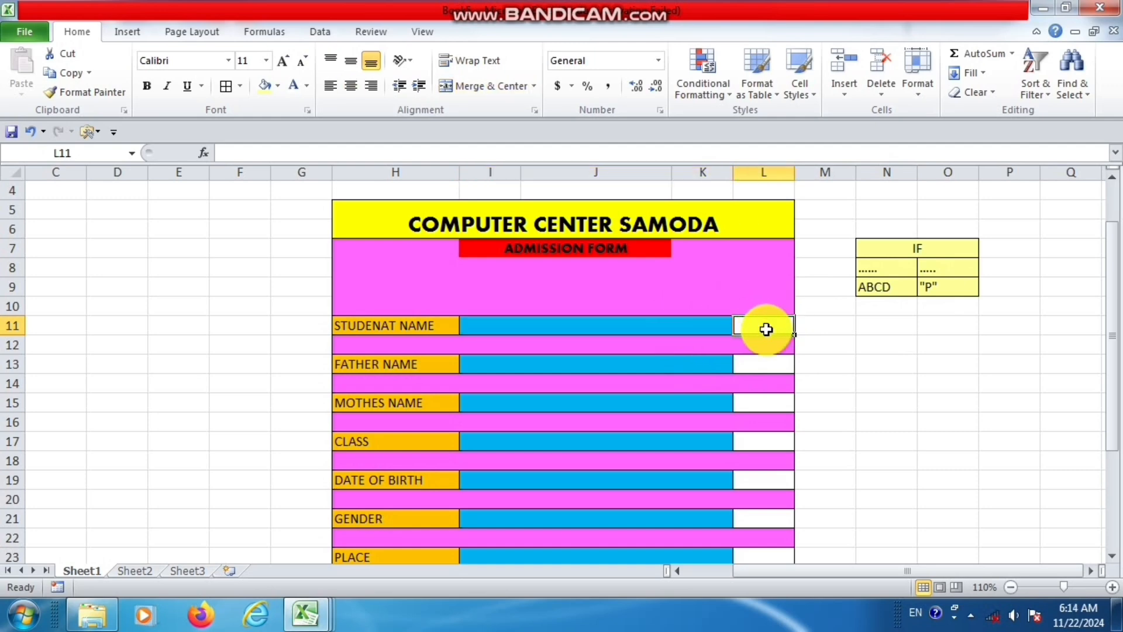
Enter the sample text BNVBN in the STUDENAT NAME field and try P in the adjacent status cell L11.
click(672, 325)
text(BNVBN)
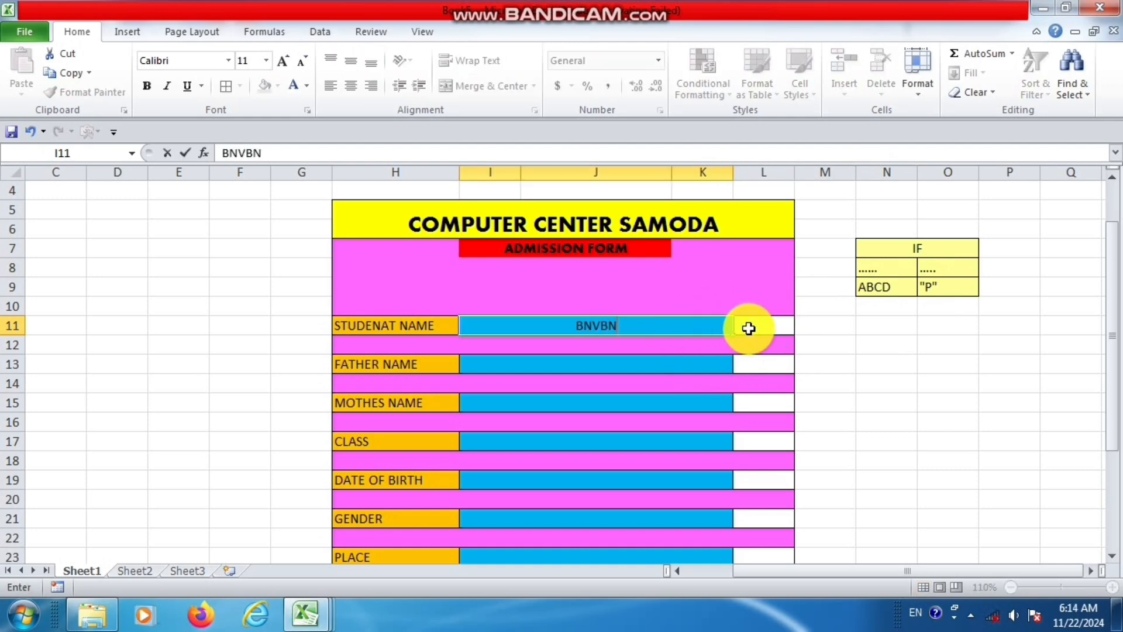
click(749, 328)
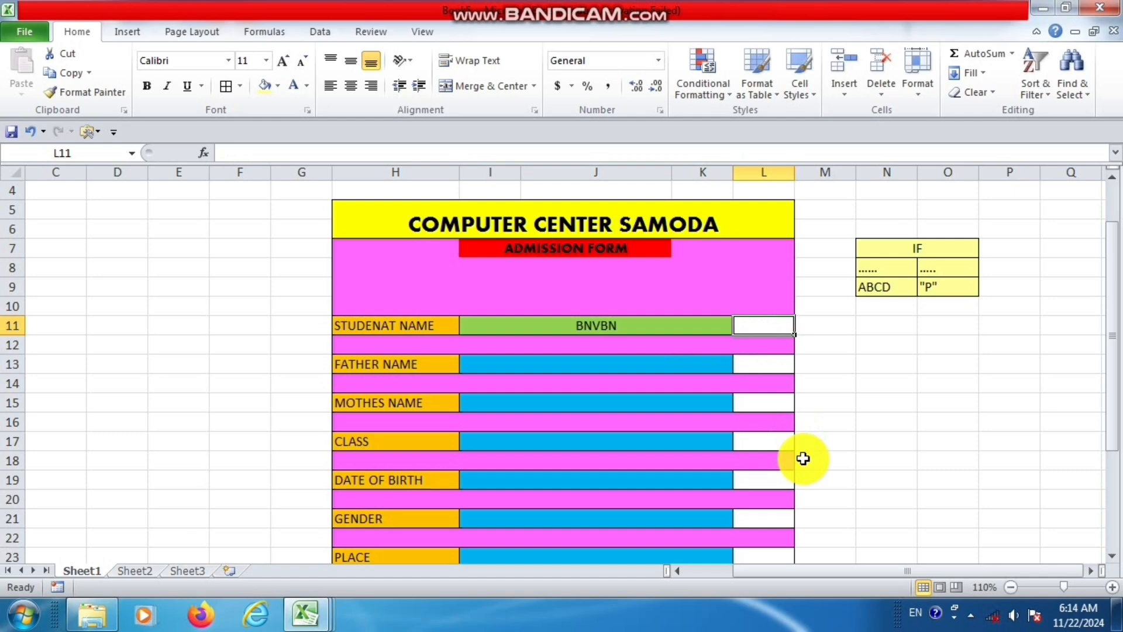
text(P)
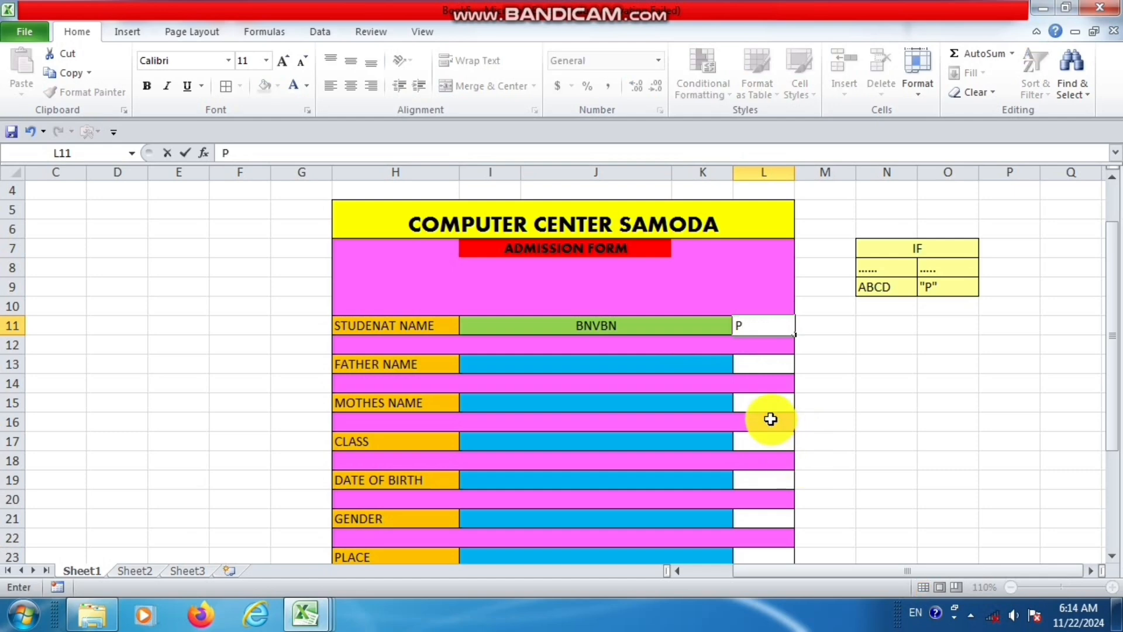
key(BackSpace)
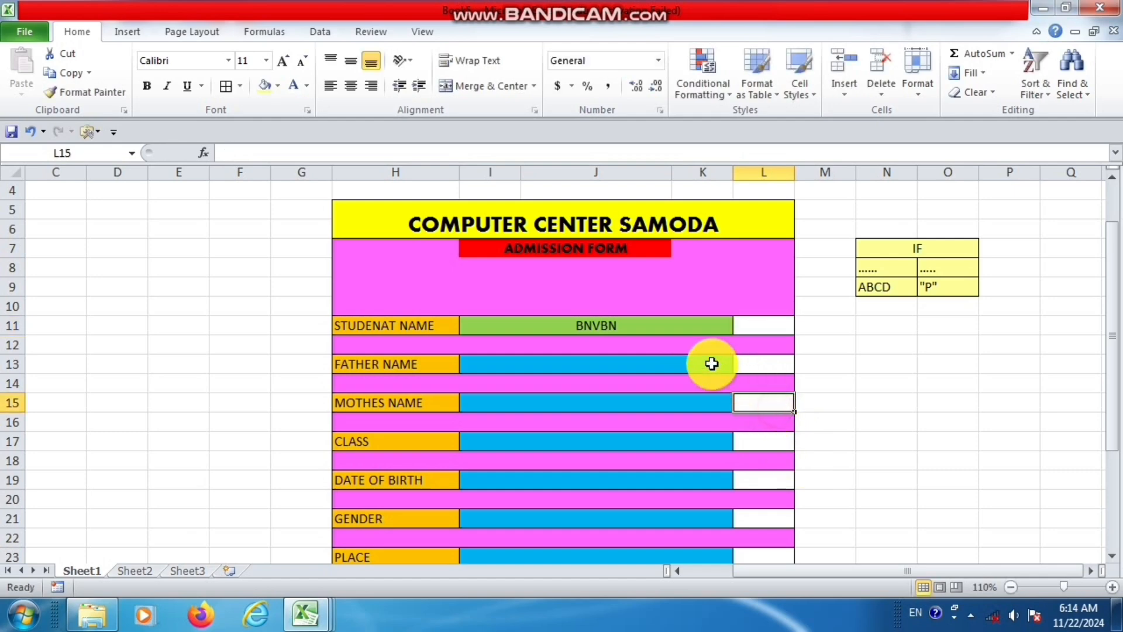
Clear the sample text from the STUDENAT NAME field.
click(682, 328)
key(BackSpace)
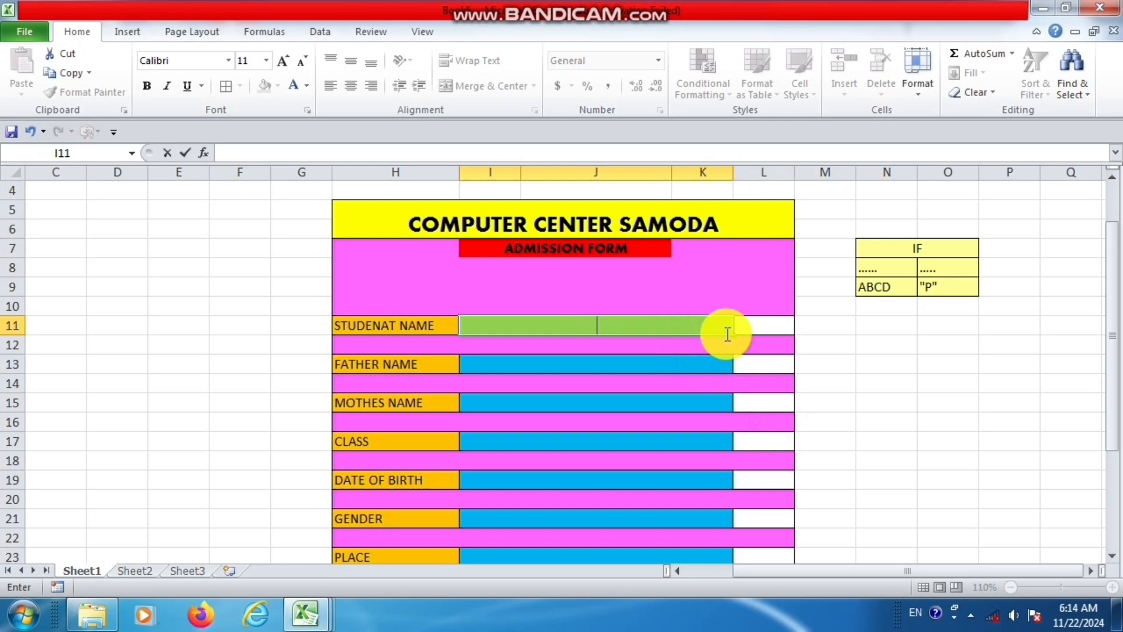
click(759, 324)
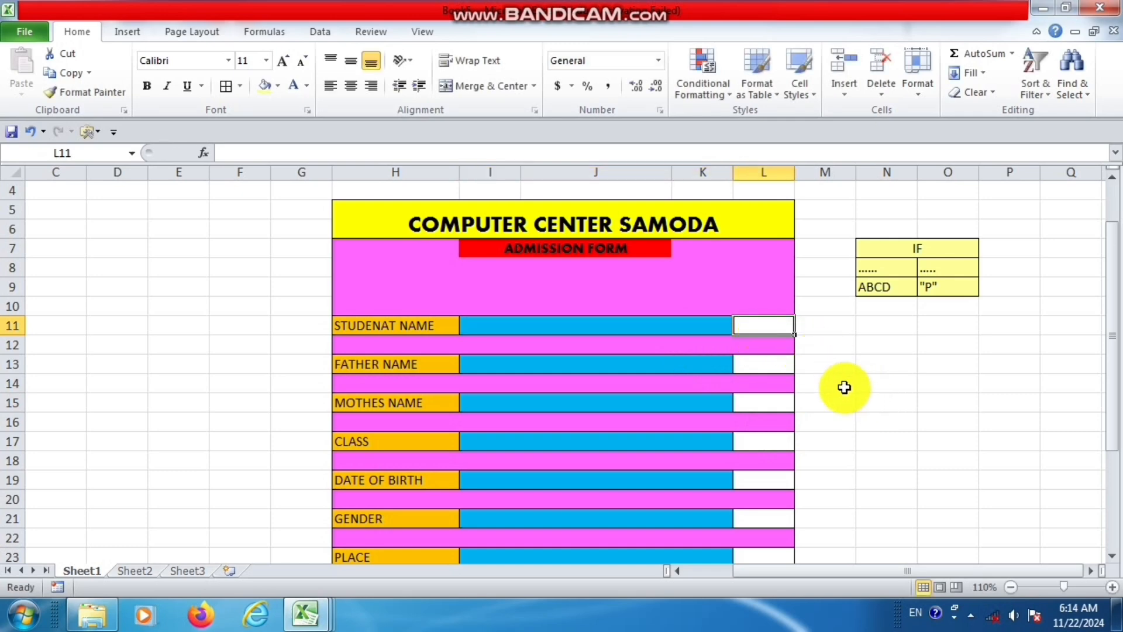
Select the eight status cells beside the form fields together, from L25 on the MOBILE NO row up to L11.
scroll(832, 387, down, 2)
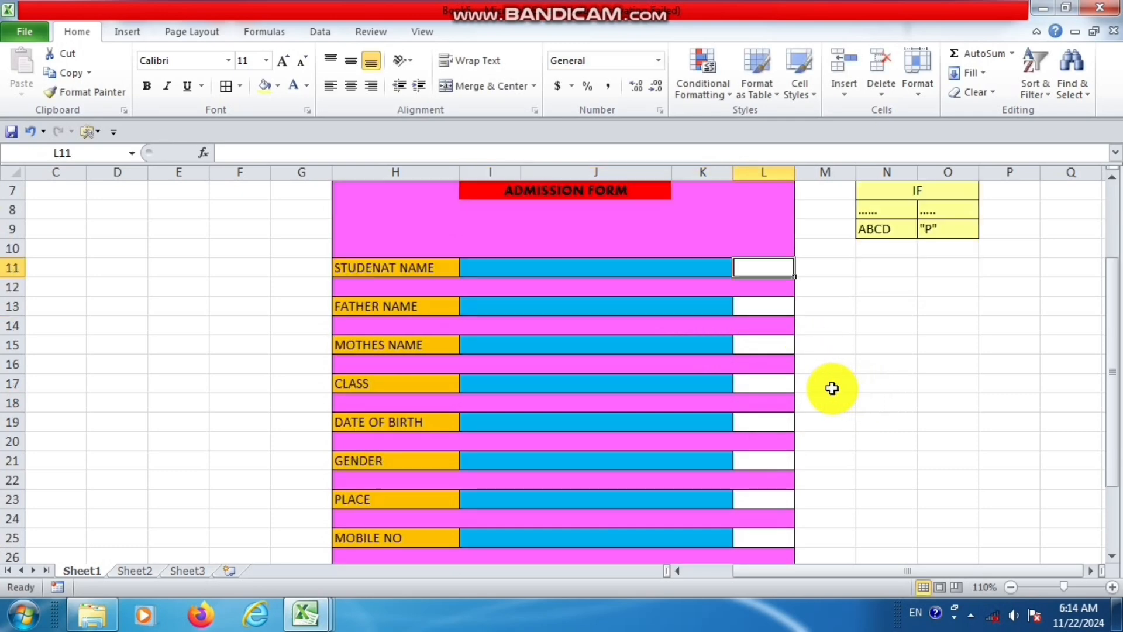
click(782, 481)
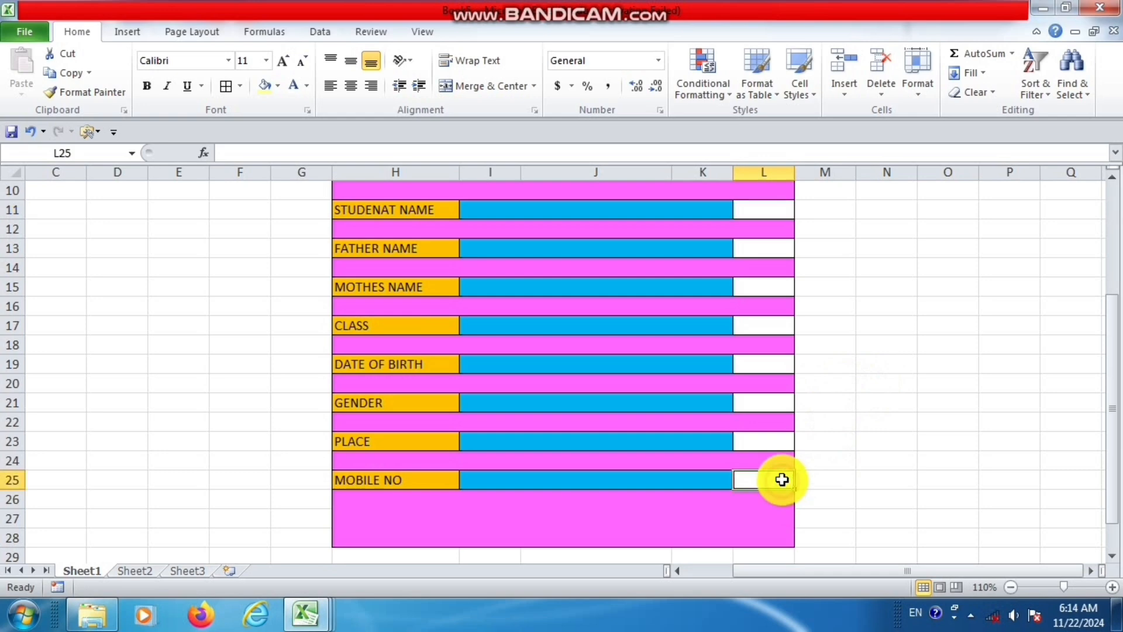
ctrl+click(778, 441)
ctrl+click(773, 401)
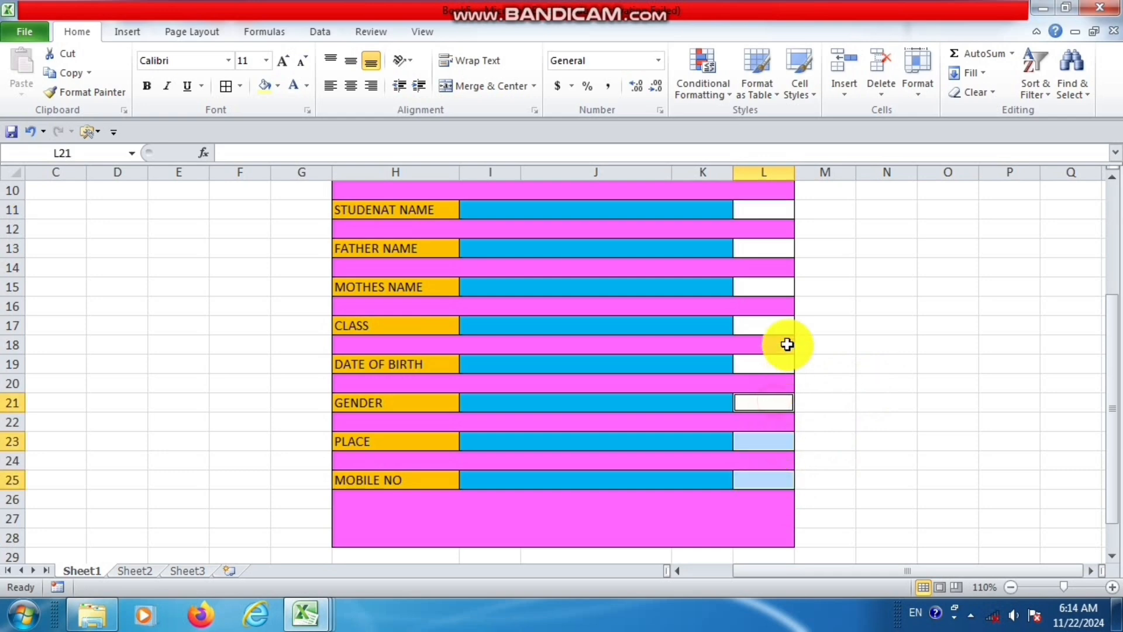
ctrl+click(779, 366)
ctrl+click(776, 326)
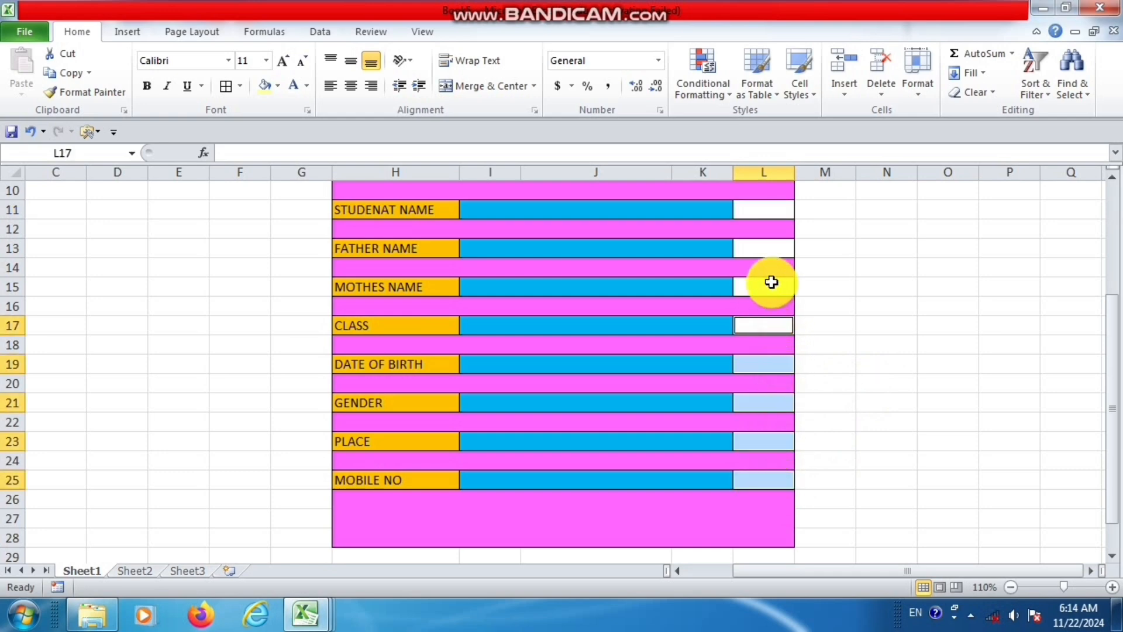
ctrl+click(770, 285)
ctrl+click(775, 248)
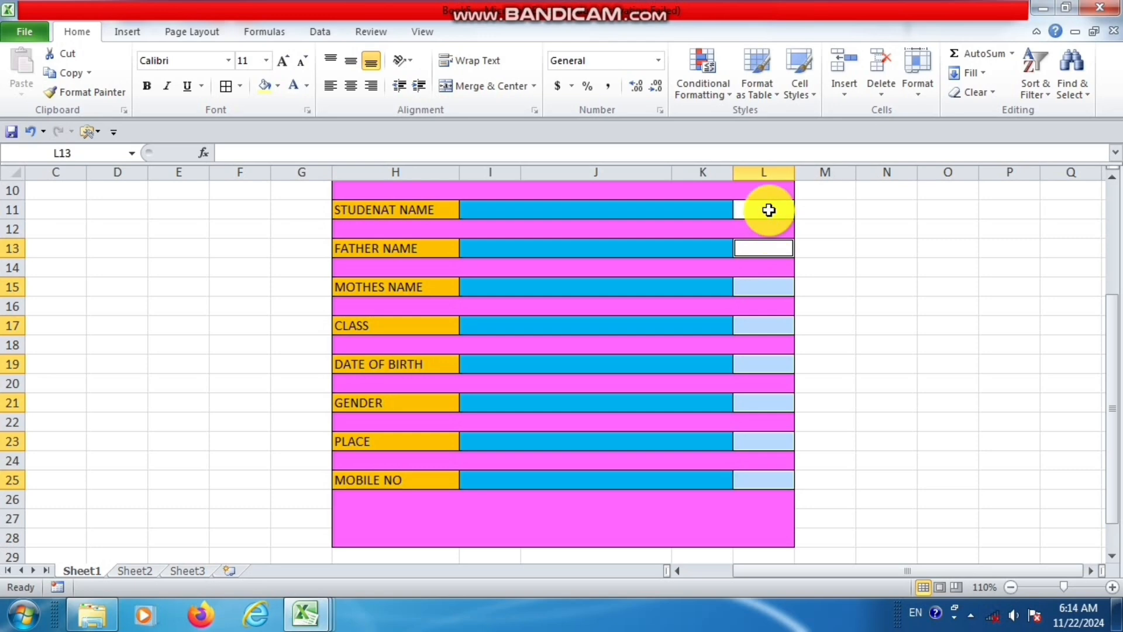
ctrl+click(766, 209)
scroll(767, 209, up, 1)
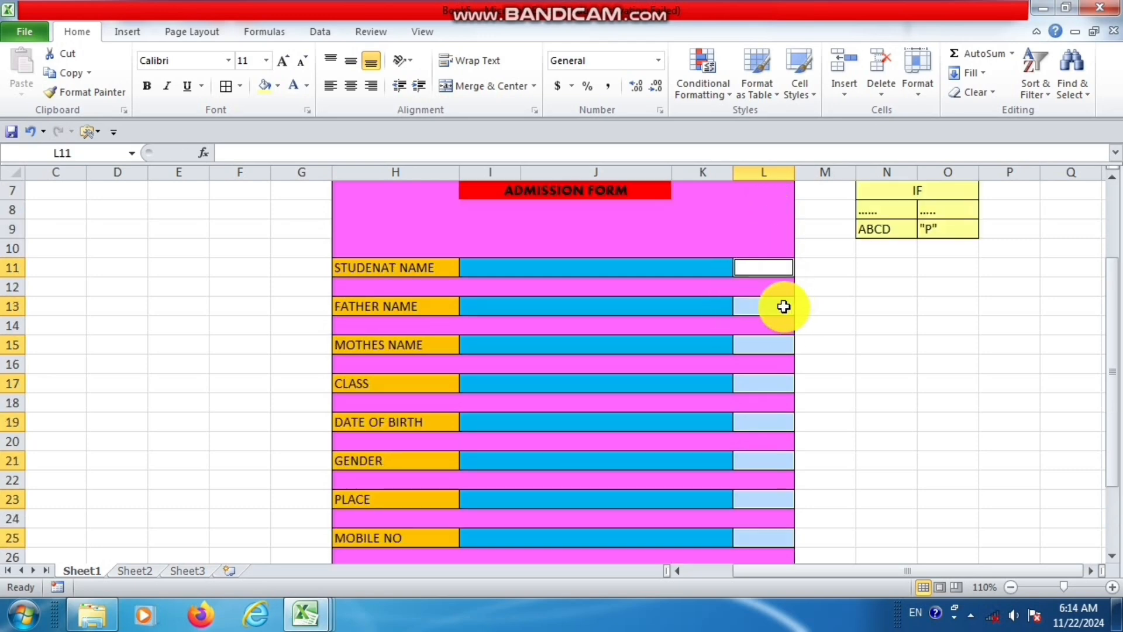
Write the formula =IF(I11="","","P") in the status cell L11 with all status cells selected.
text(=IF)
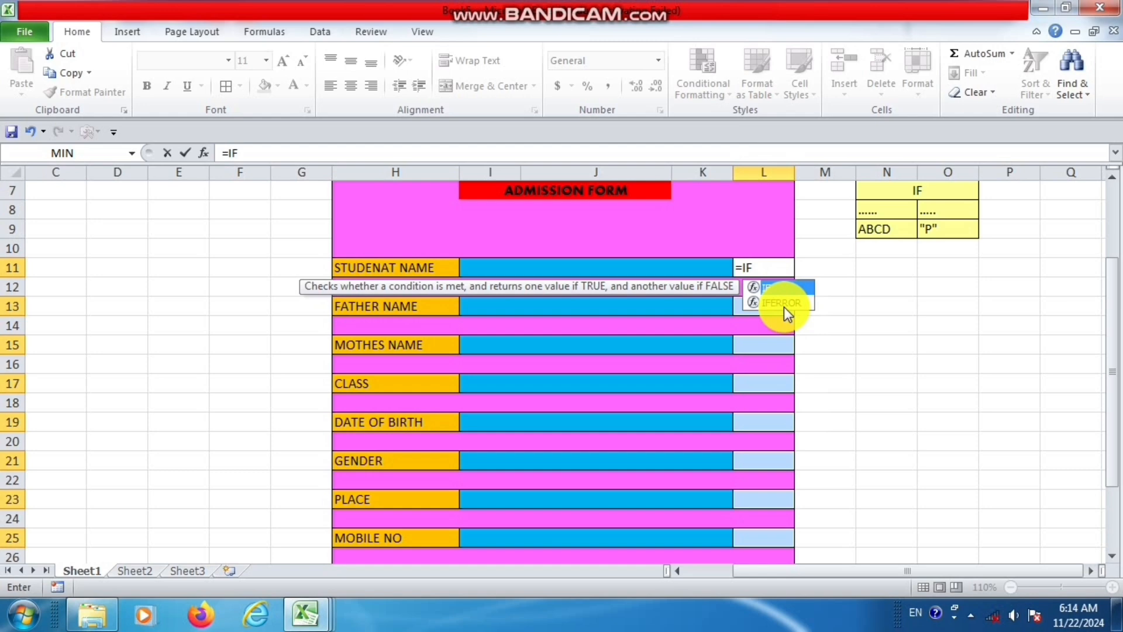
text(()
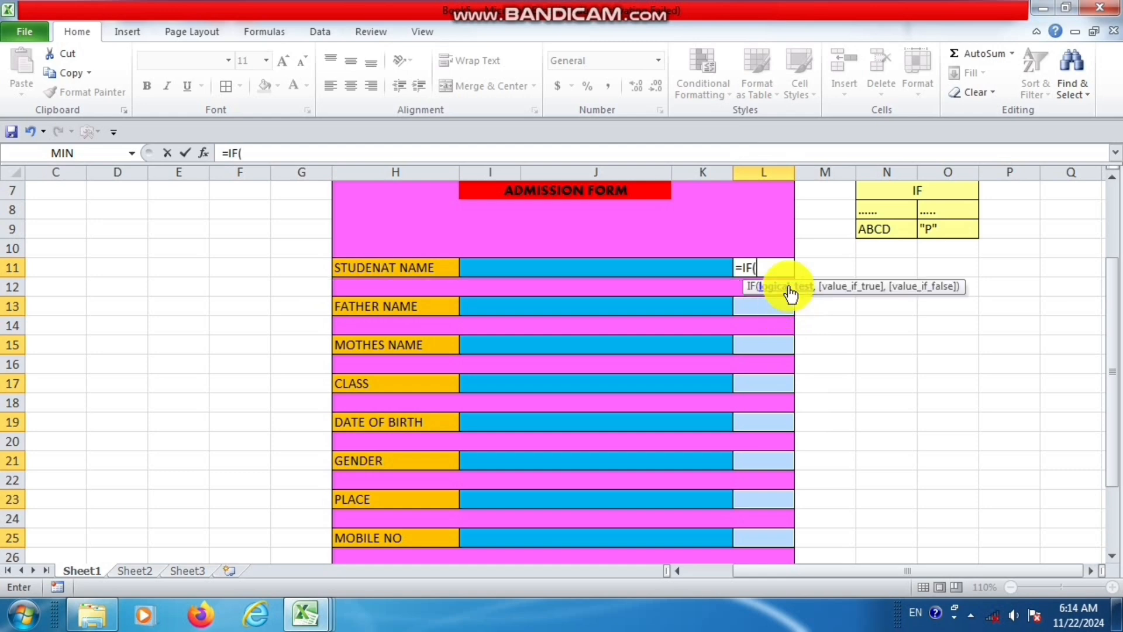
click(705, 266)
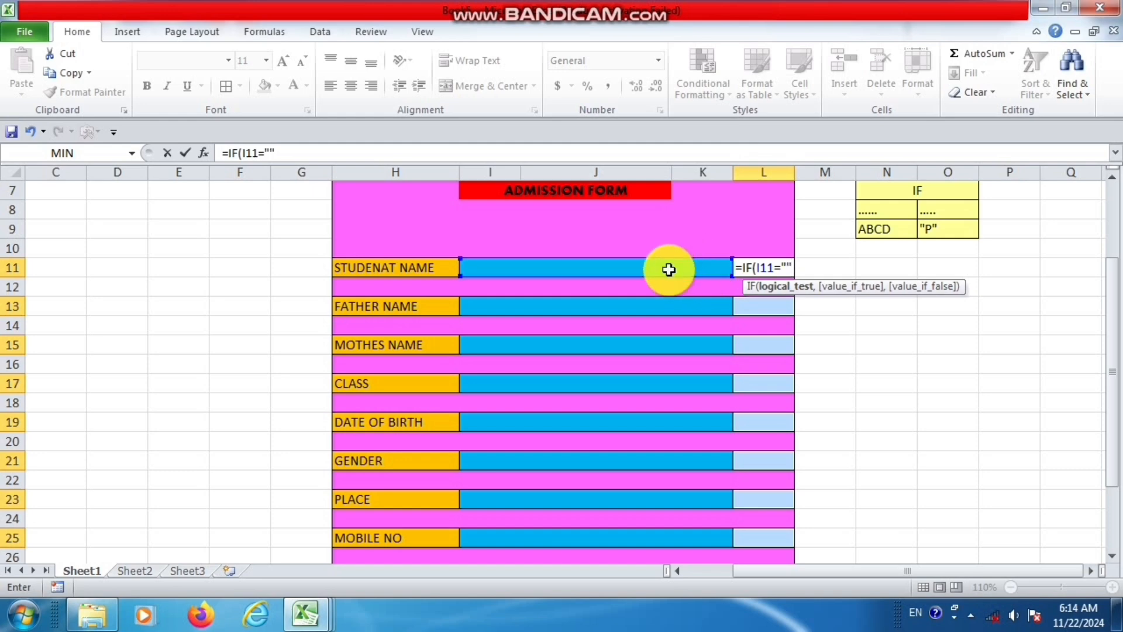
text(,)
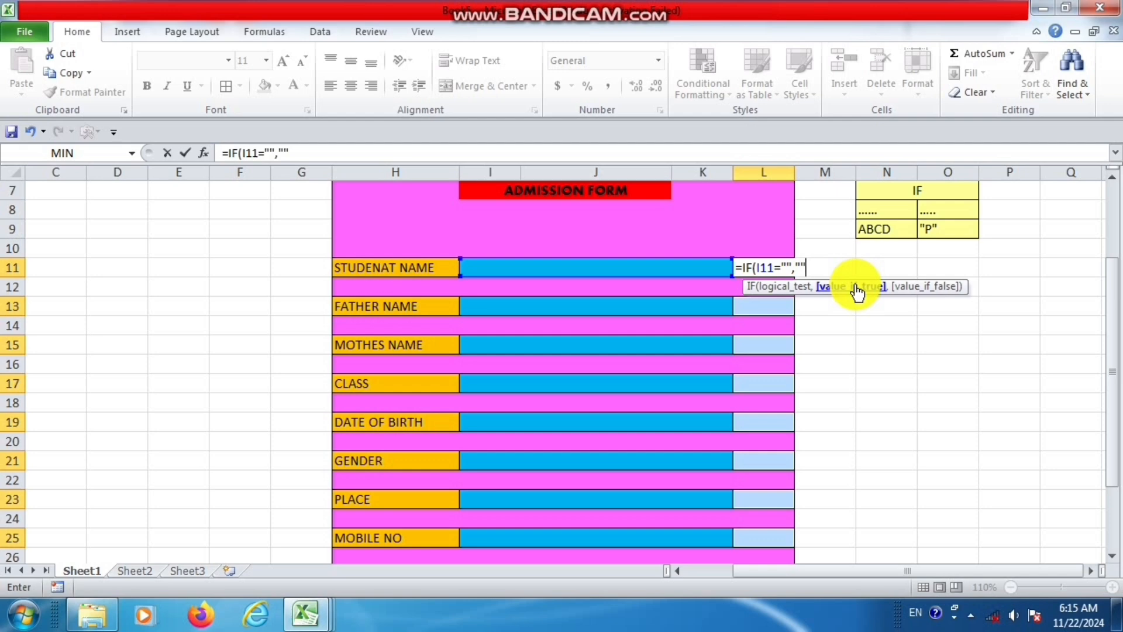
text(,)
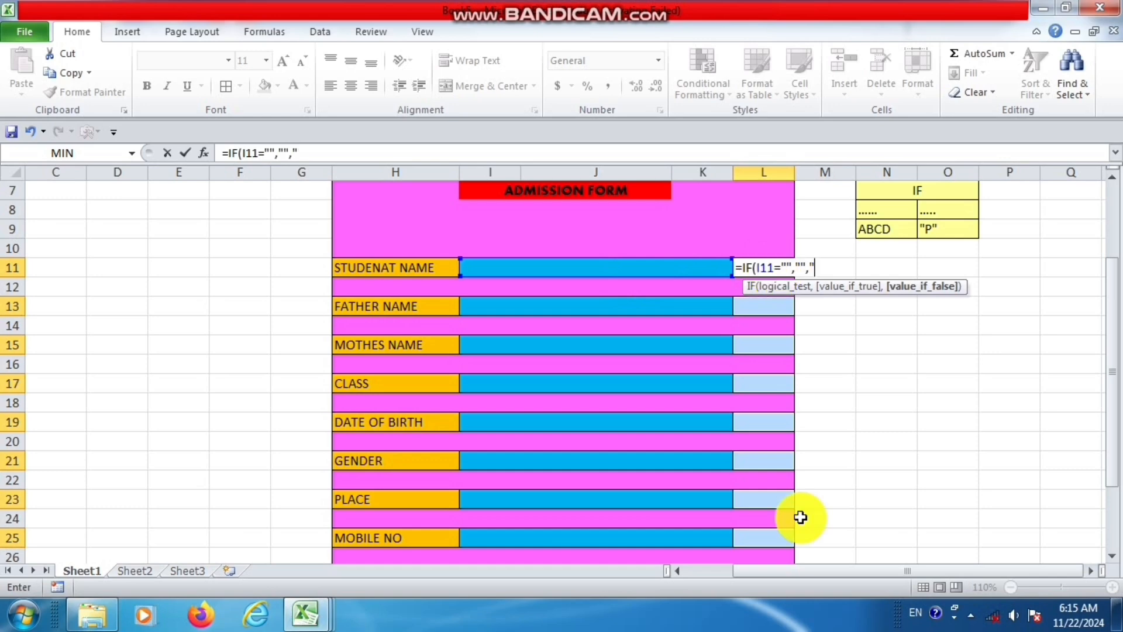
text(P)
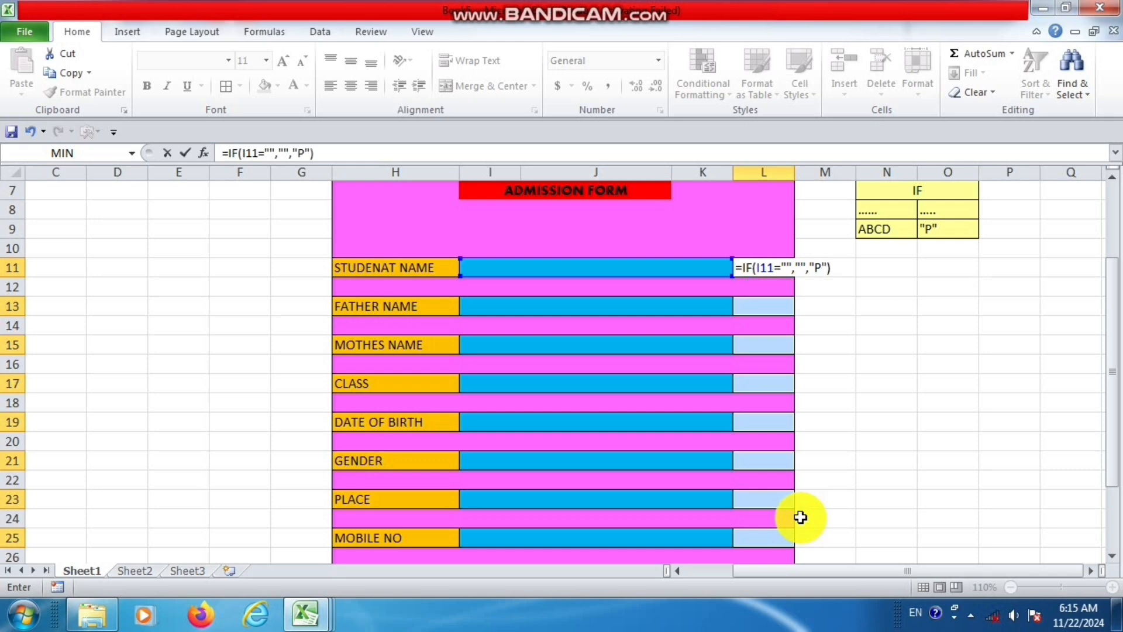
Discard the uncommitted IF formula from the status cell L11.
key(BackSpace)
key(BackSpace)
key(BackSpace)
key(BackSpace)
key(BackSpace)
key(BackSpace)
key(BackSpace)
key(BackSpace)
key(BackSpace)
key(BackSpace)
key(BackSpace)
key(BackSpace)
key(BackSpace)
key(BackSpace)
key(BackSpace)
key(BackSpace)
key(BackSpace)
key(BackSpace)
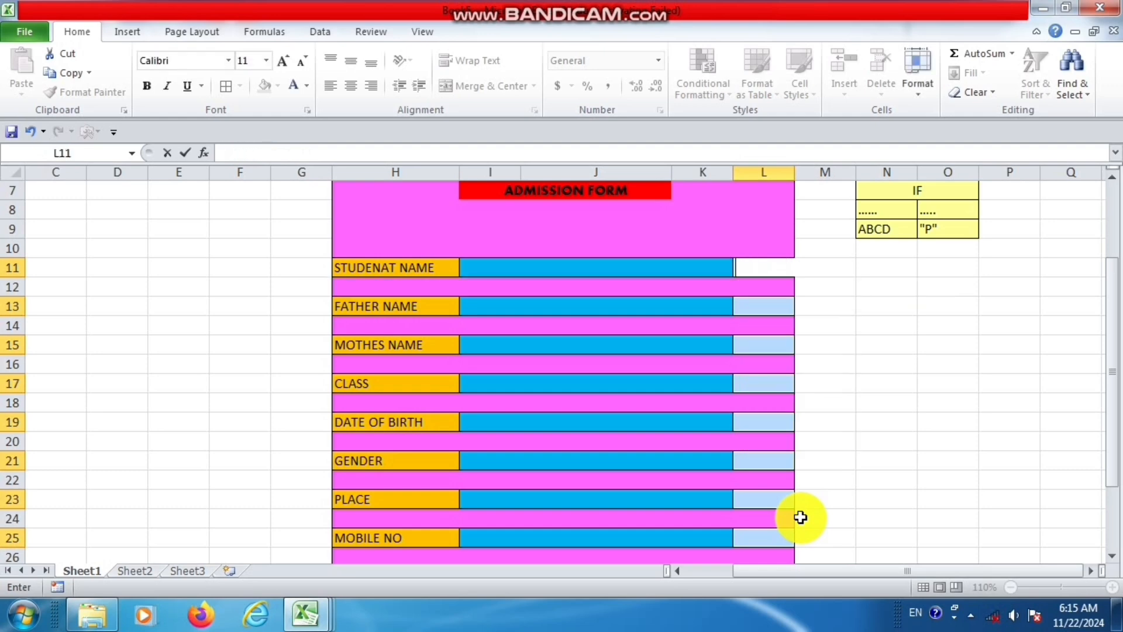
text(=)
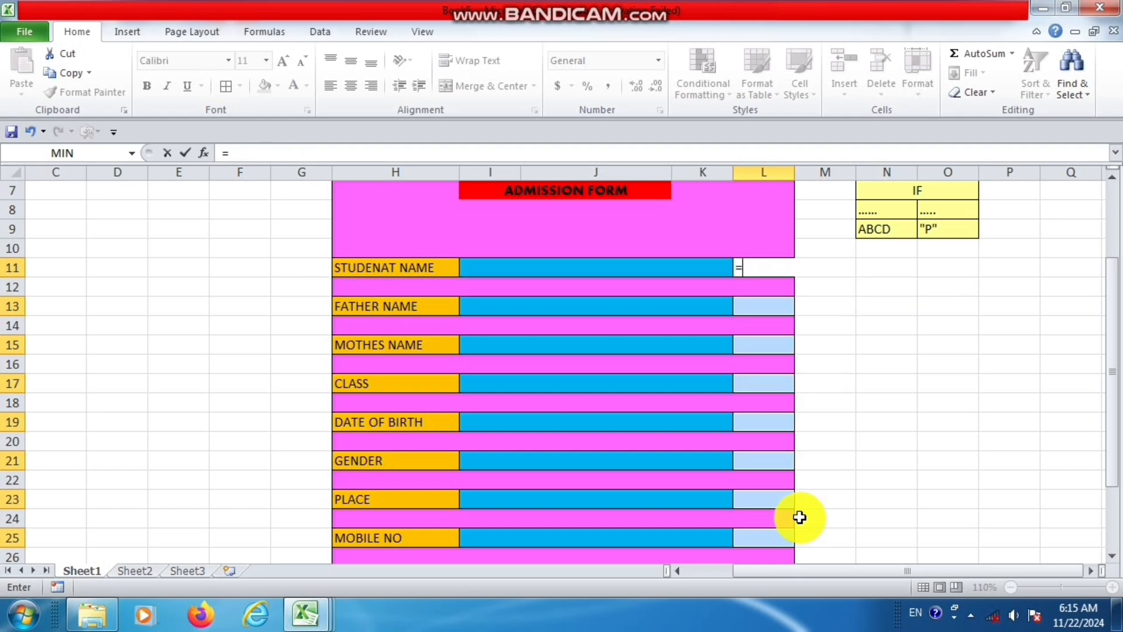
key(Escape)
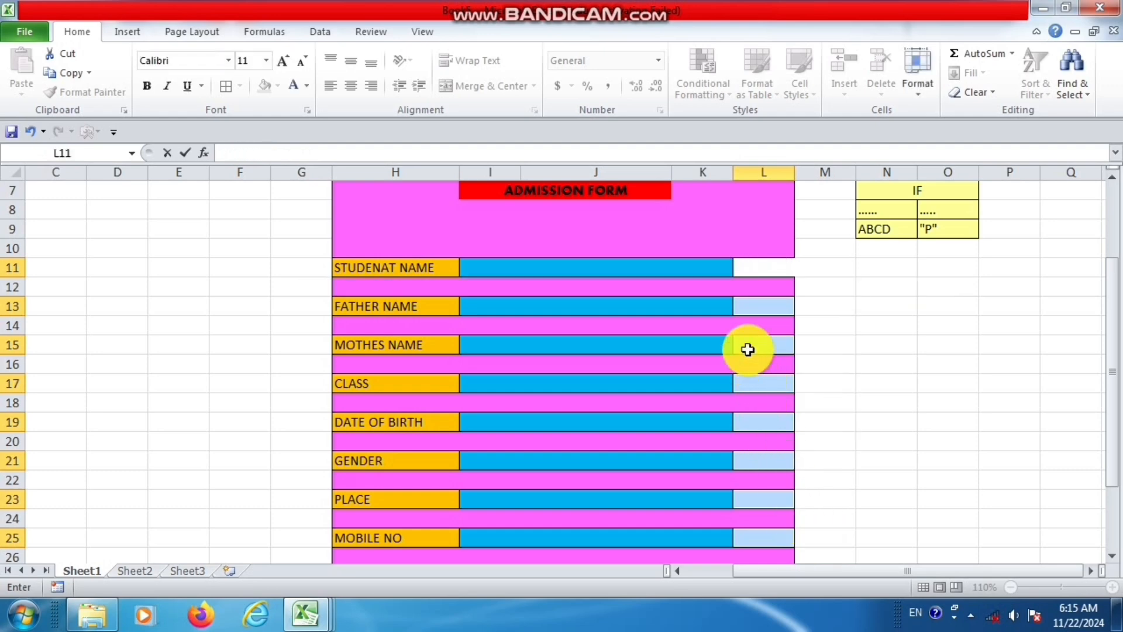
Enter the sample text GHFGH in the FATHER NAME field and the letter P in its status cell L13.
click(723, 285)
click(695, 265)
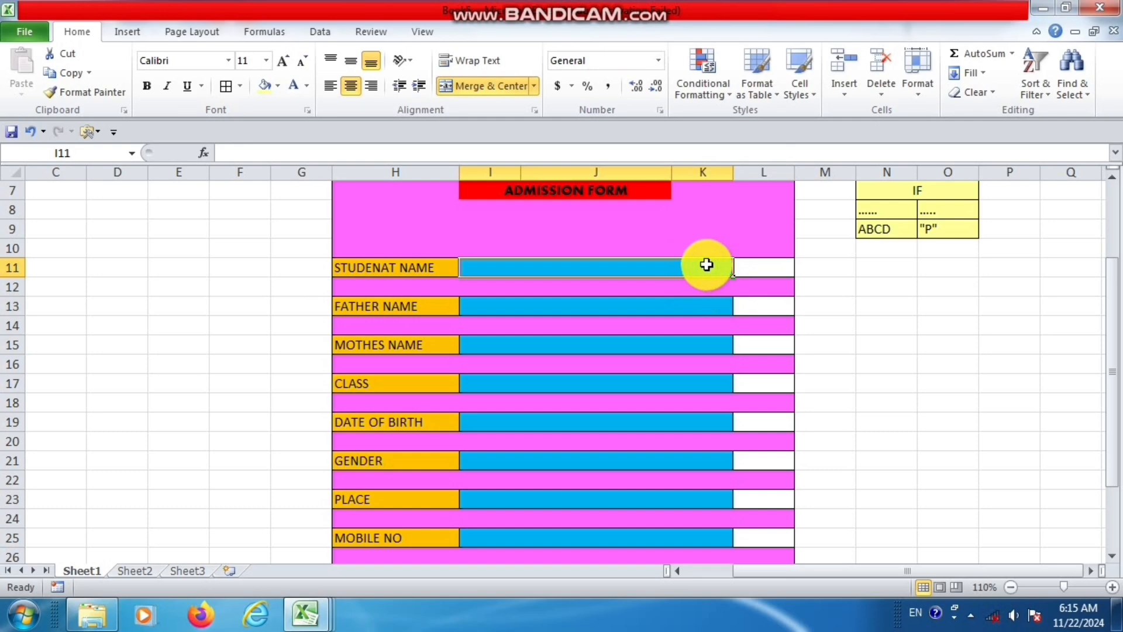
click(761, 262)
click(700, 303)
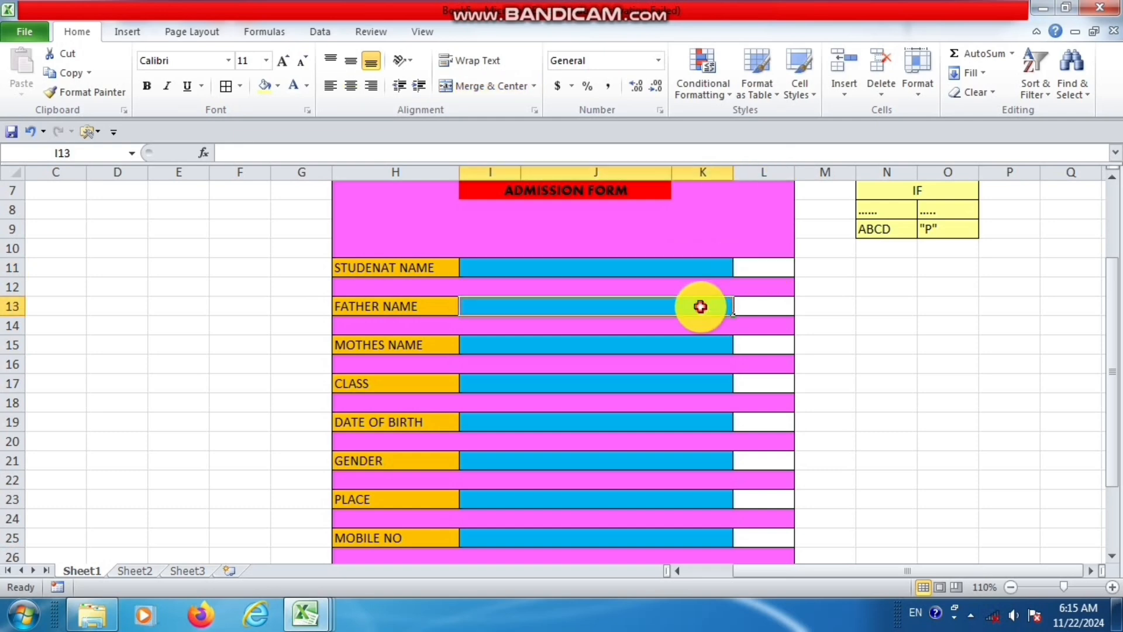
text(GHFGH)
click(751, 307)
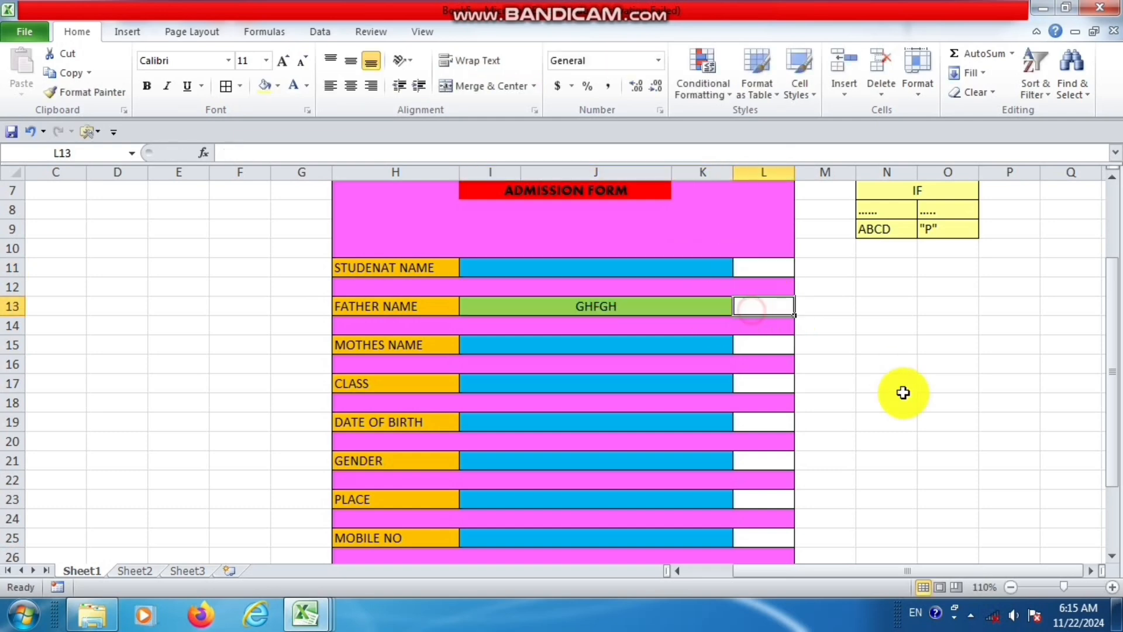
text(P)
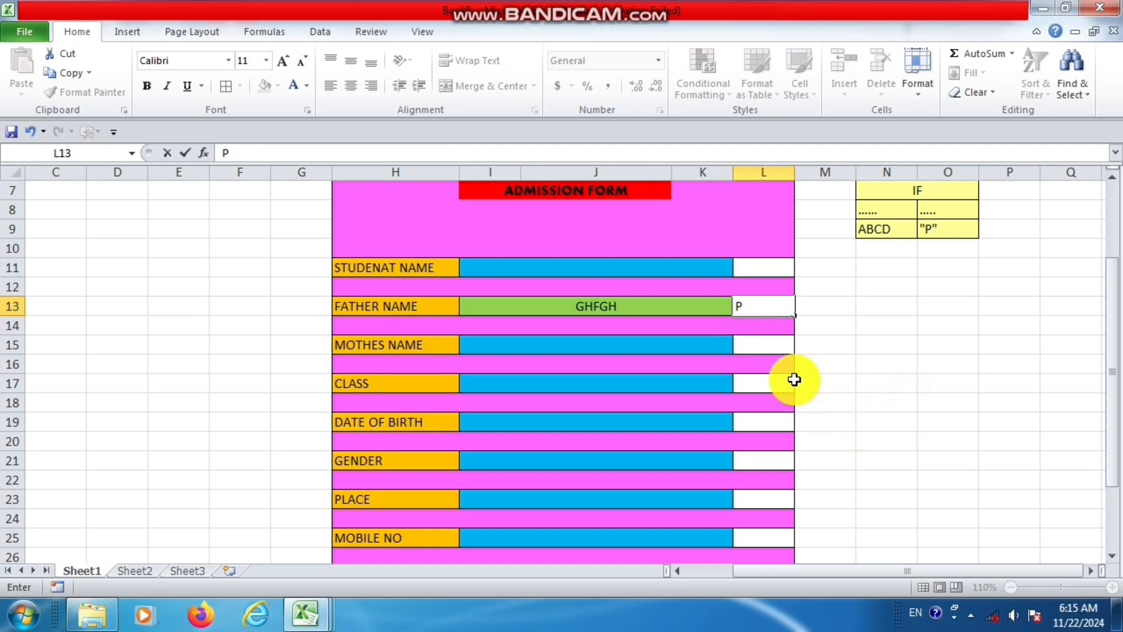
click(763, 263)
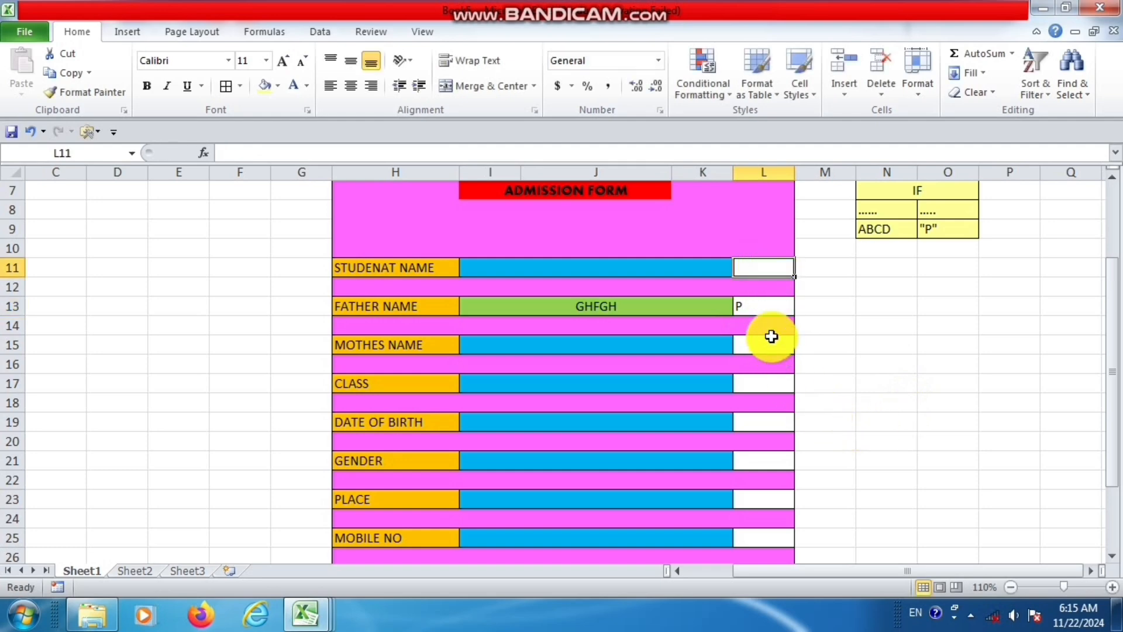
click(771, 305)
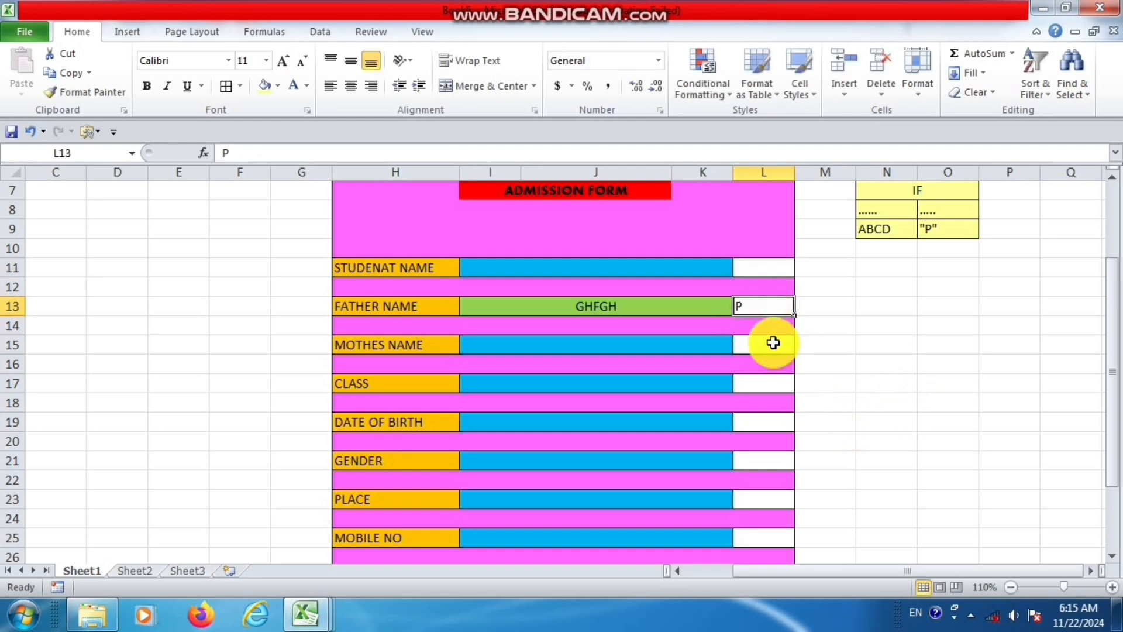
click(766, 343)
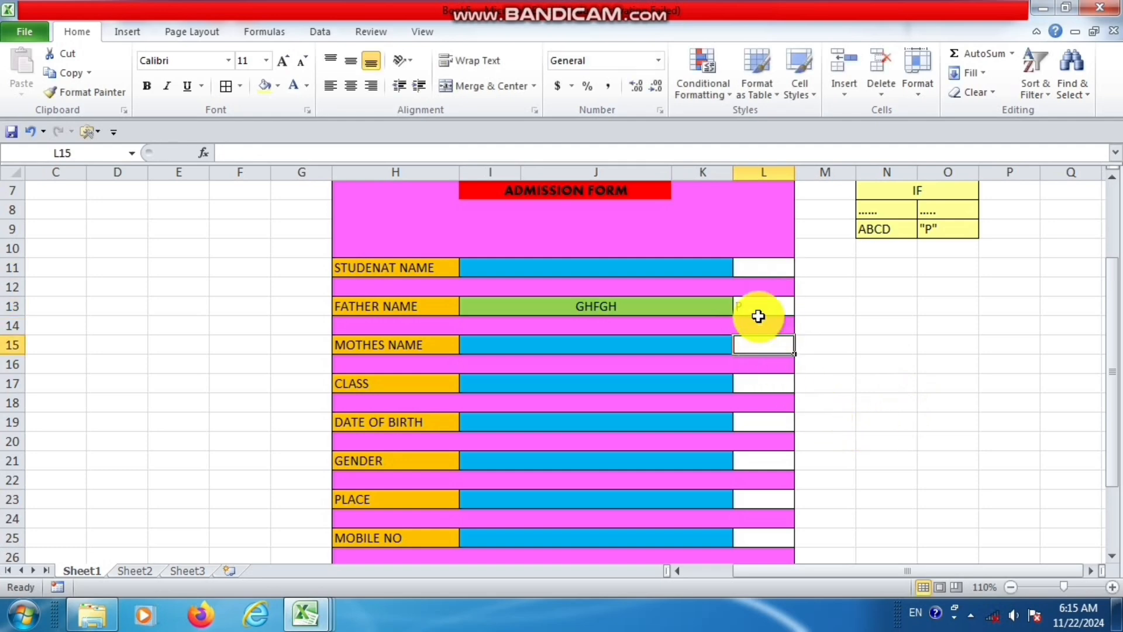
Select the eight status cells beside the form fields together, from L11 on the STUDENAT NAME row down to L25.
click(769, 268)
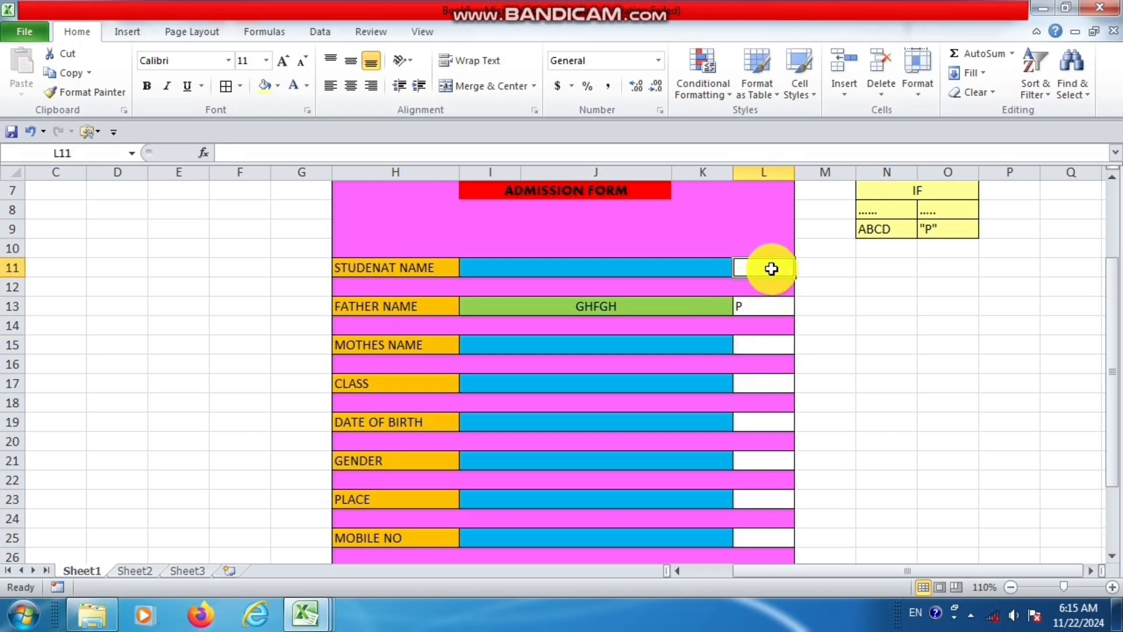
click(776, 307)
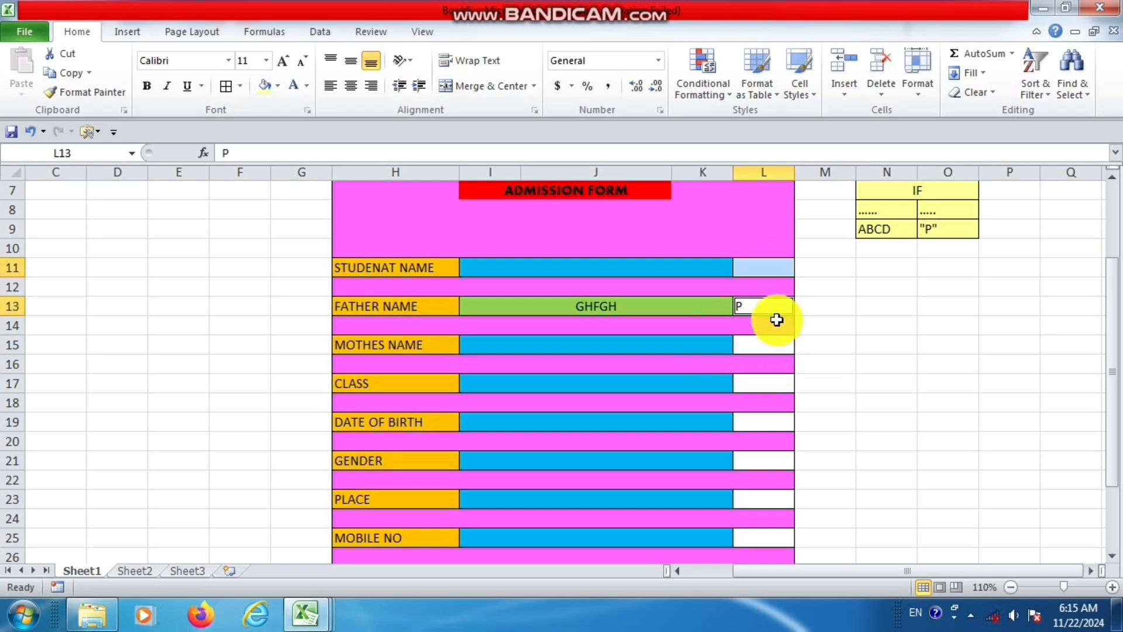
ctrl+click(770, 349)
ctrl+click(775, 383)
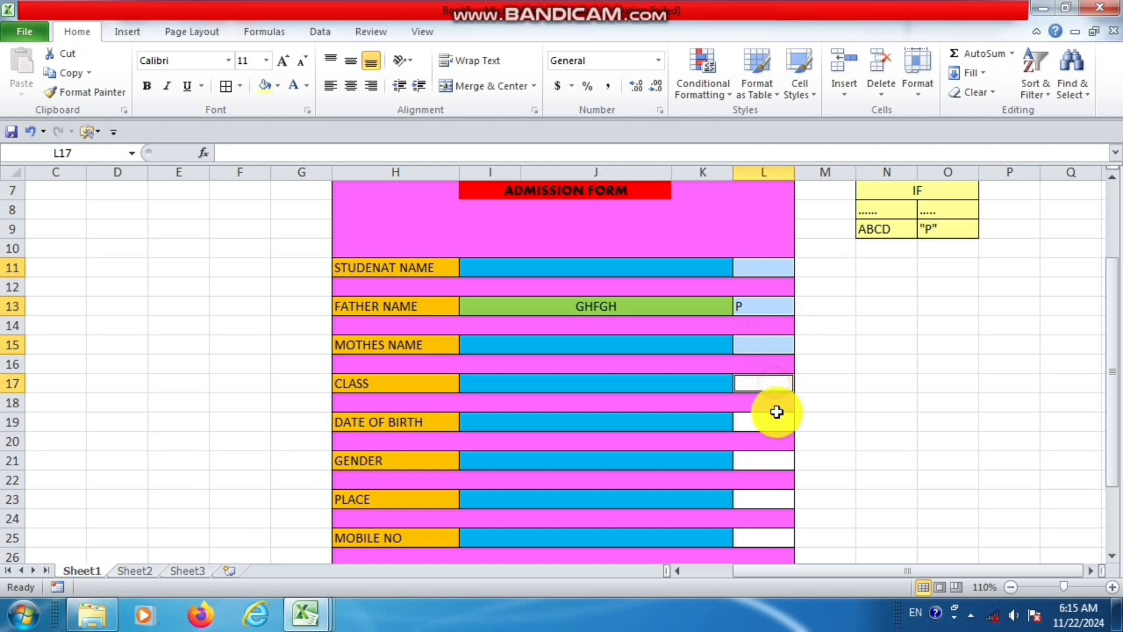
ctrl+click(776, 418)
ctrl+click(779, 462)
ctrl+click(781, 500)
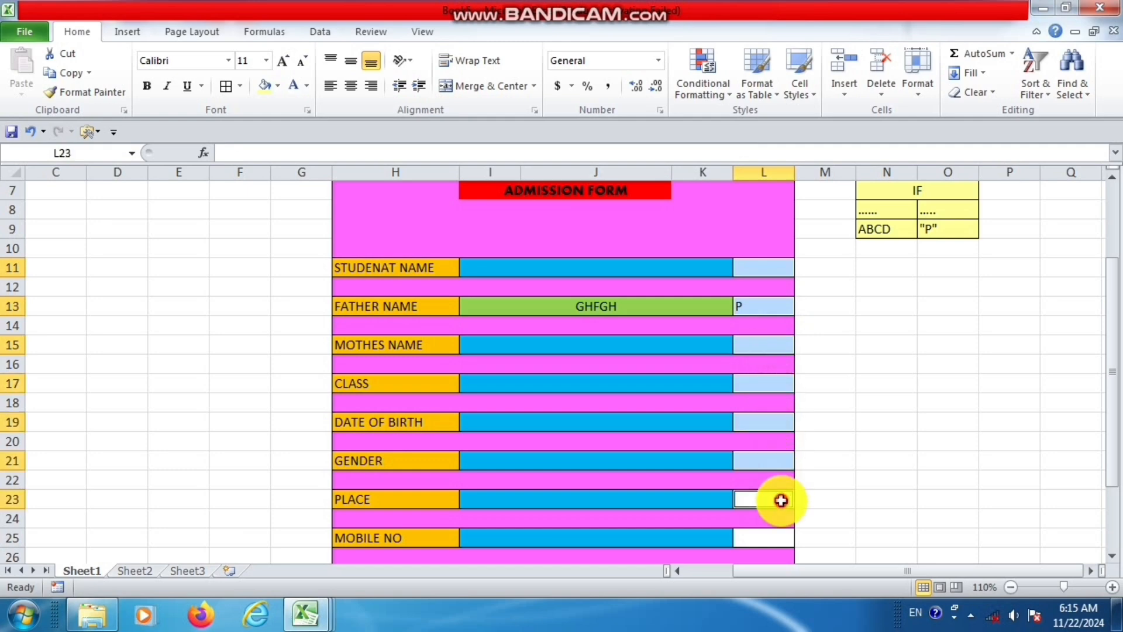
ctrl+click(781, 532)
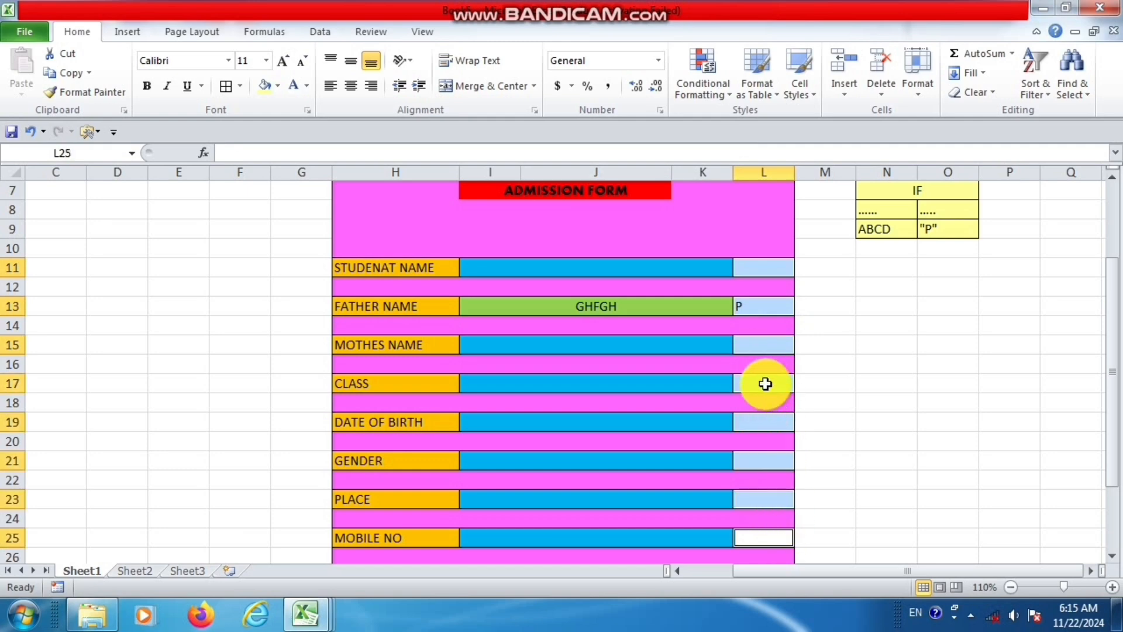
Fill all selected status cells with the formula =IF(I25="","","P"), written in L25 against the MOBILE NO field.
text(=)
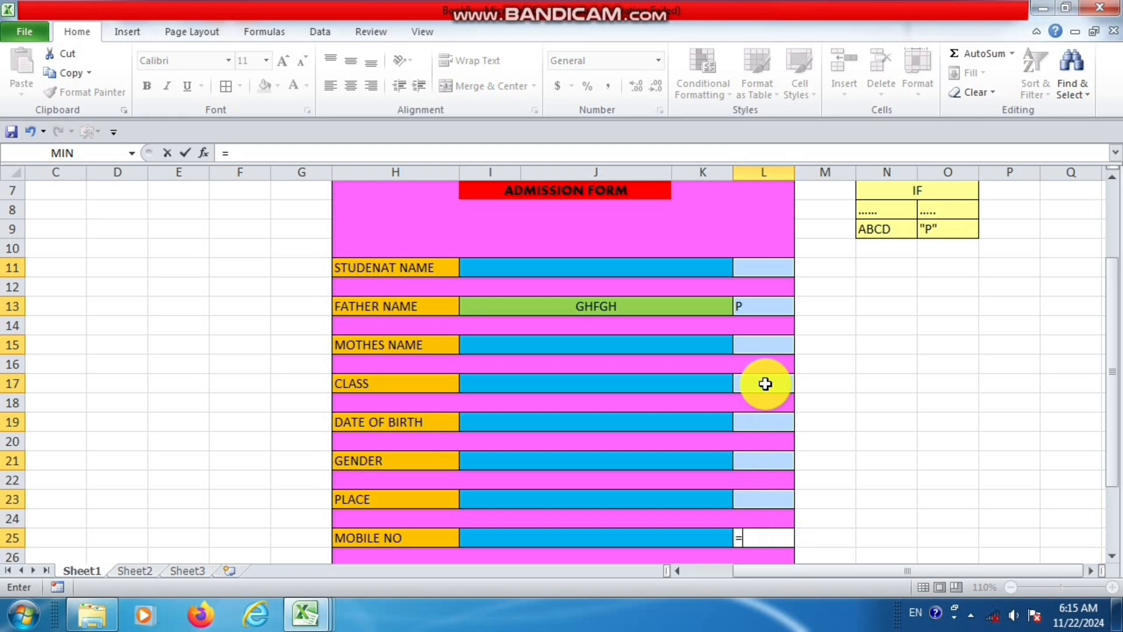
text(IF)
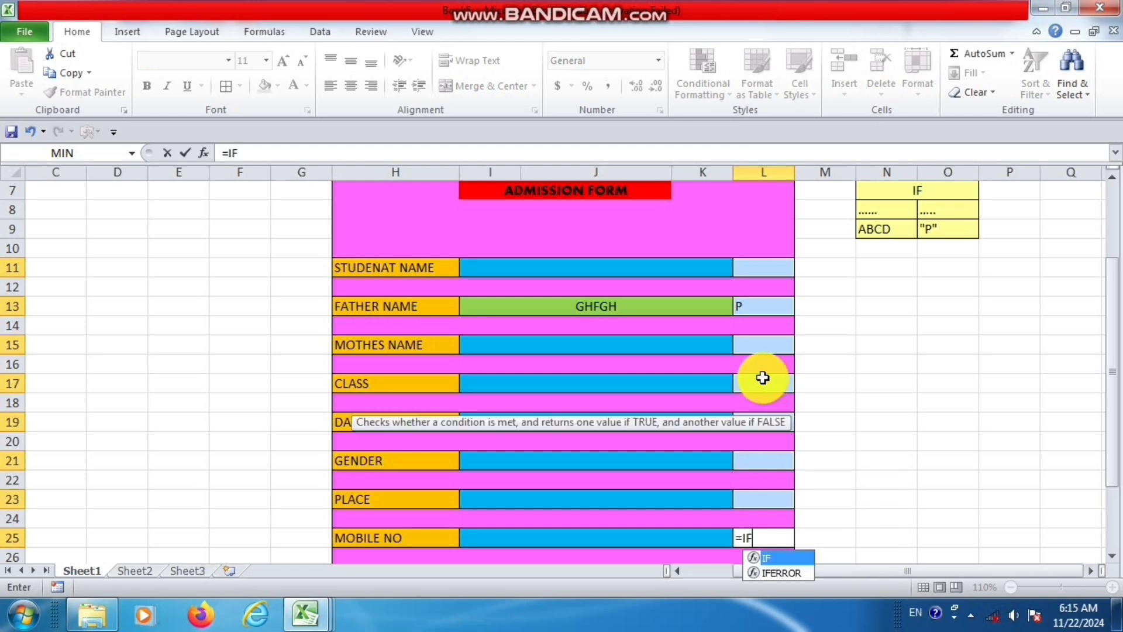
text(()
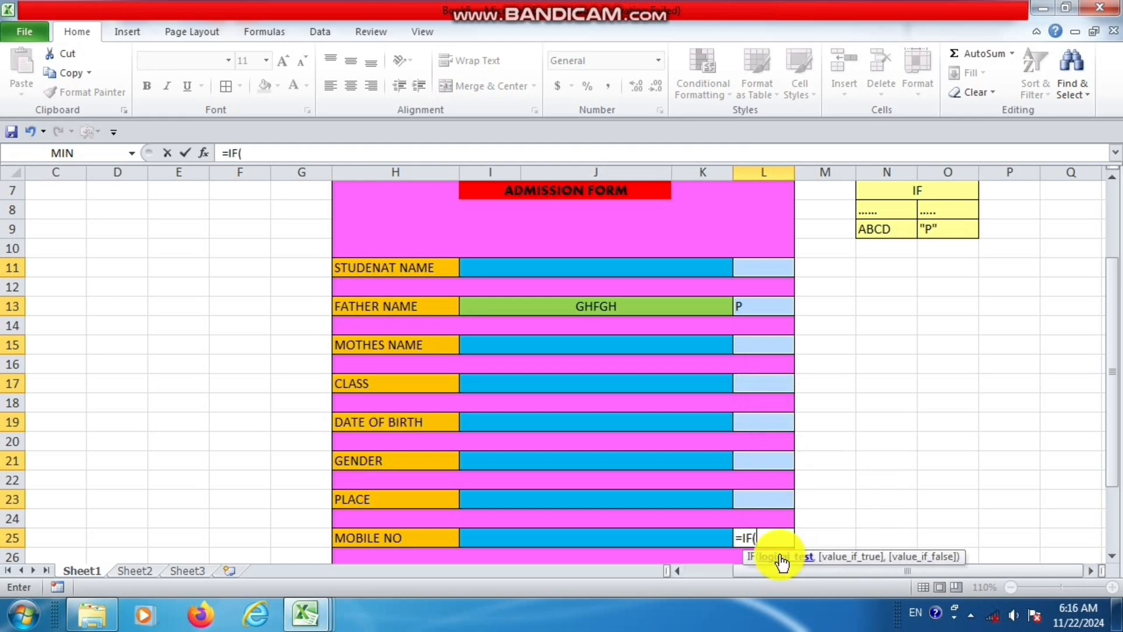
click(722, 539)
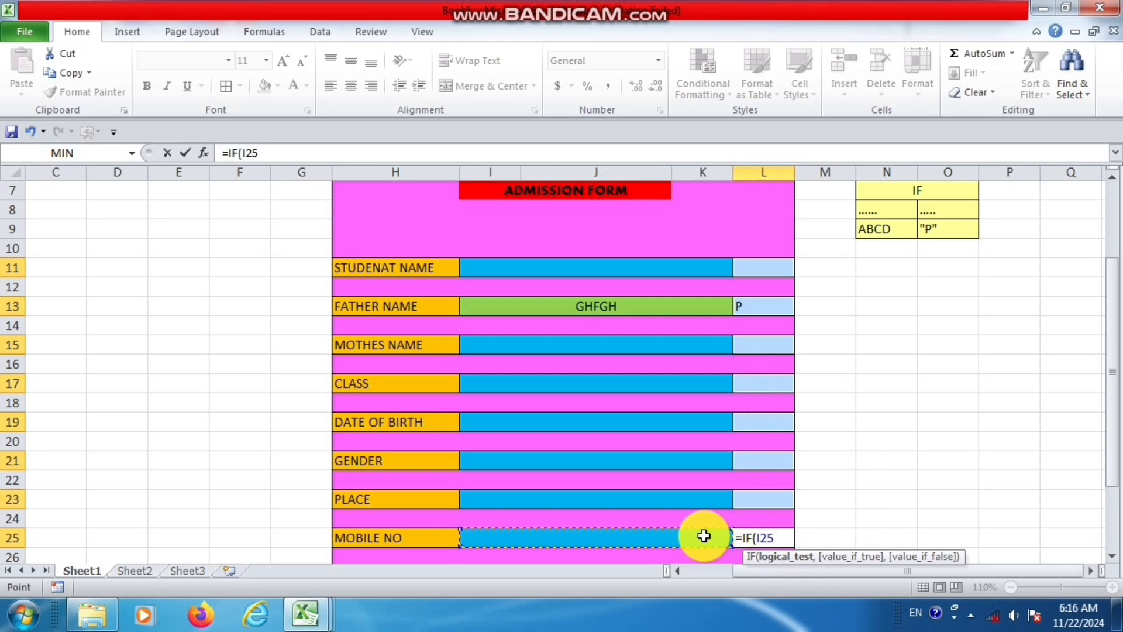
text(=)
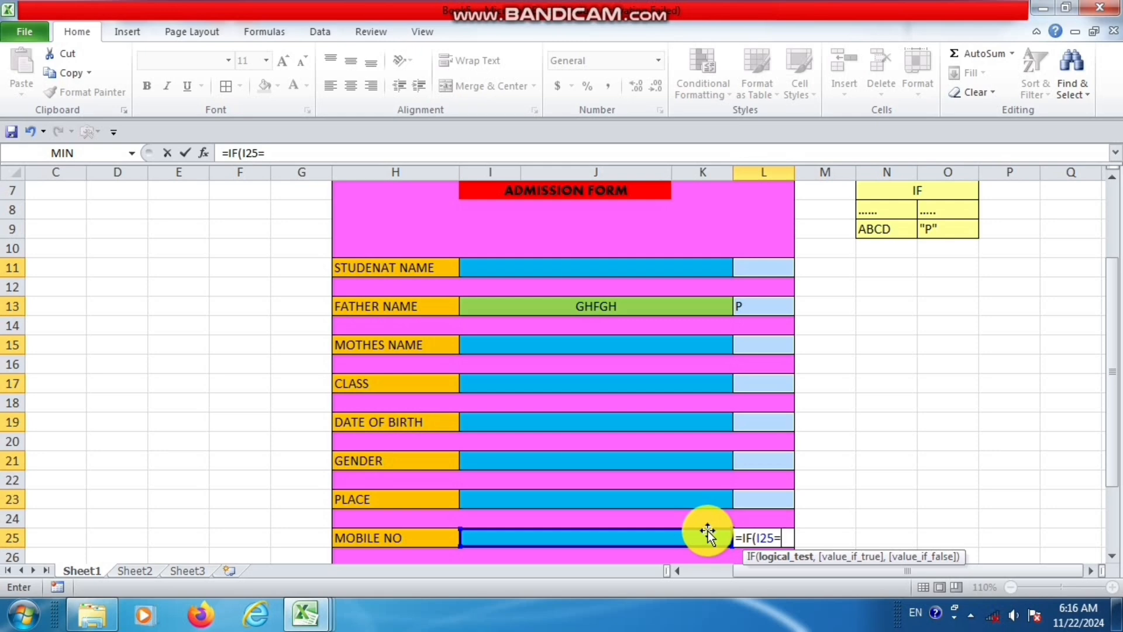
text("",)
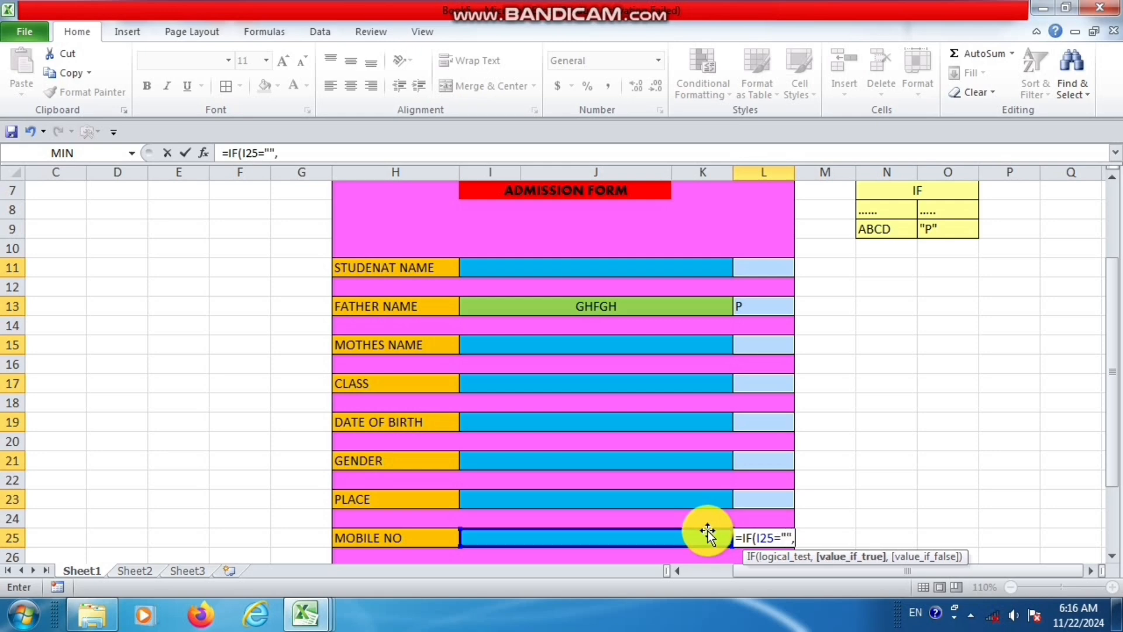
text("",)
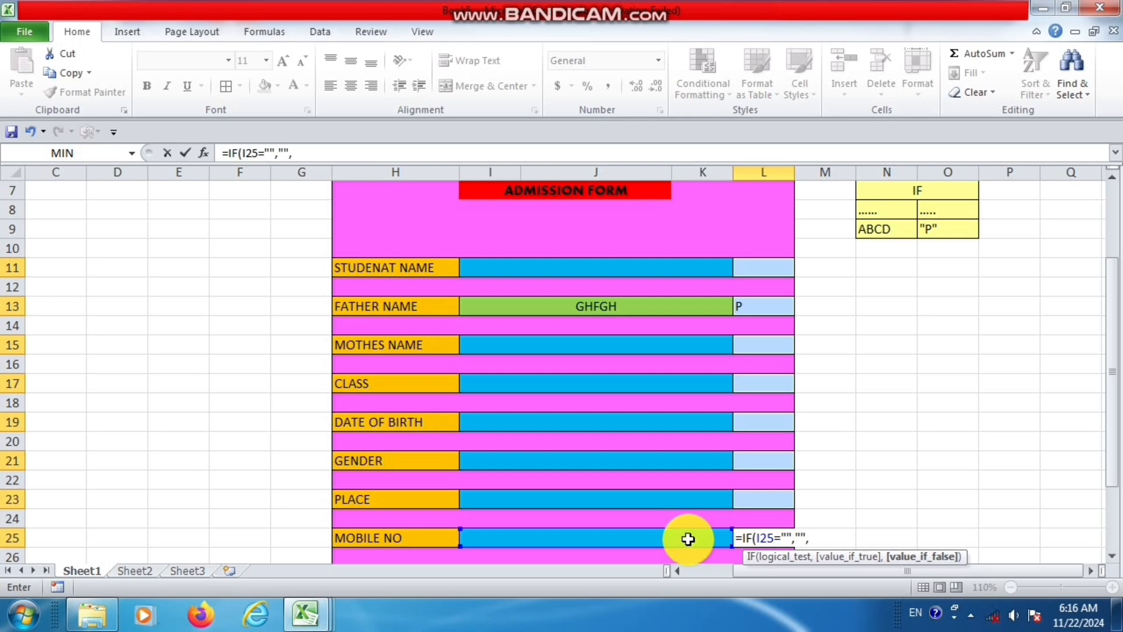
text("P)
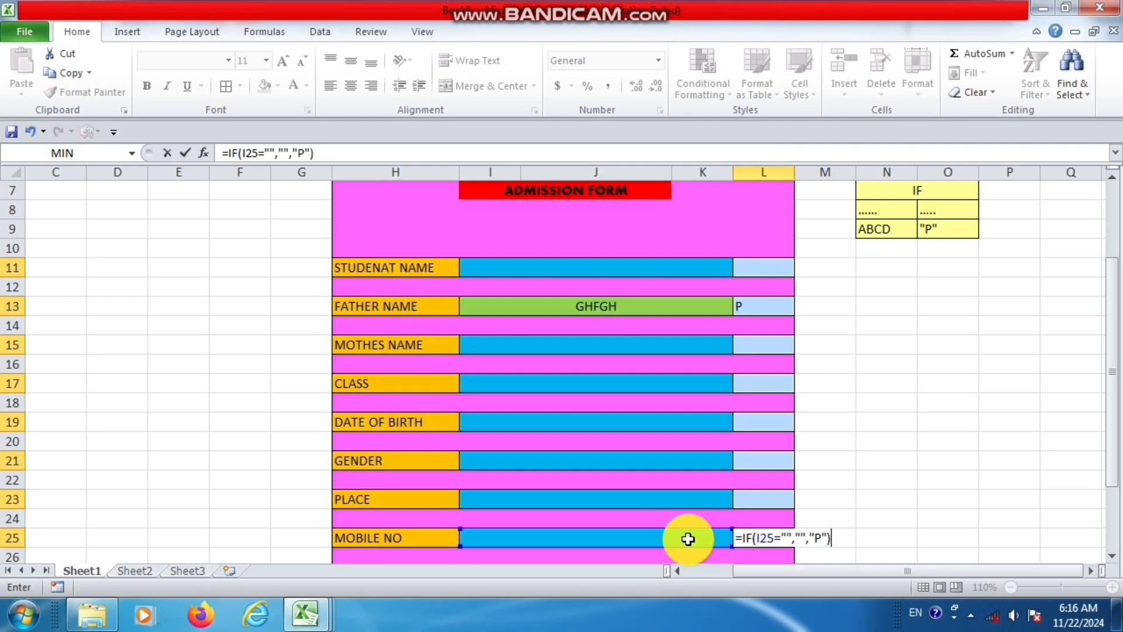
key(ctrl+Return)
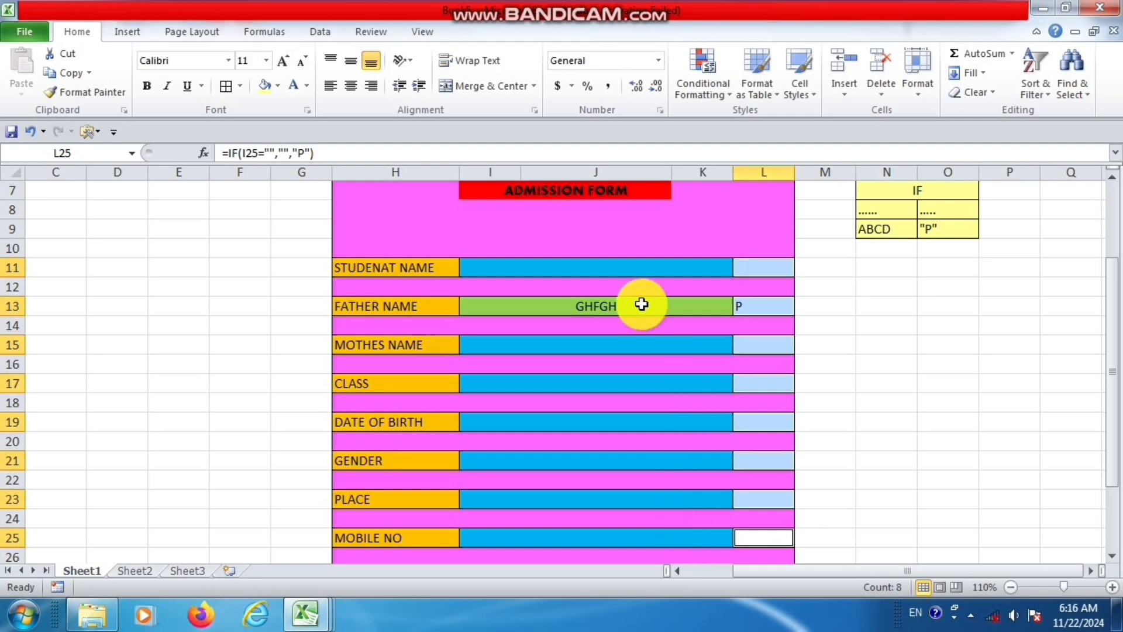
Test the STUDENAT NAME status formula by entering KFGJKDF in the field and clearing it again.
click(648, 268)
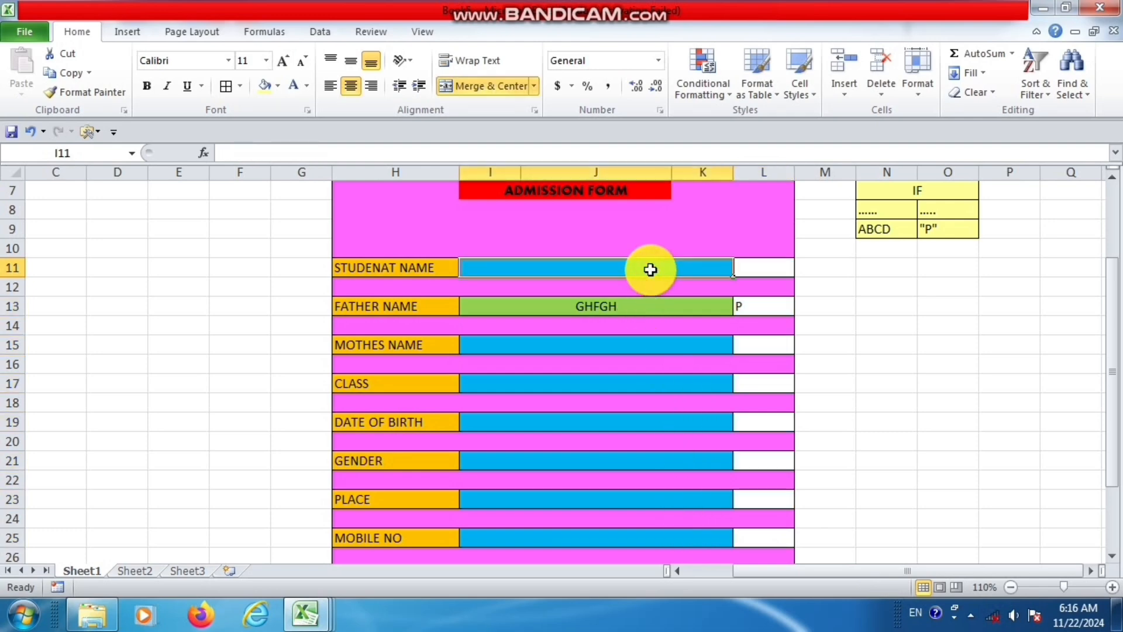
text(KFGJKDF)
key(Return)
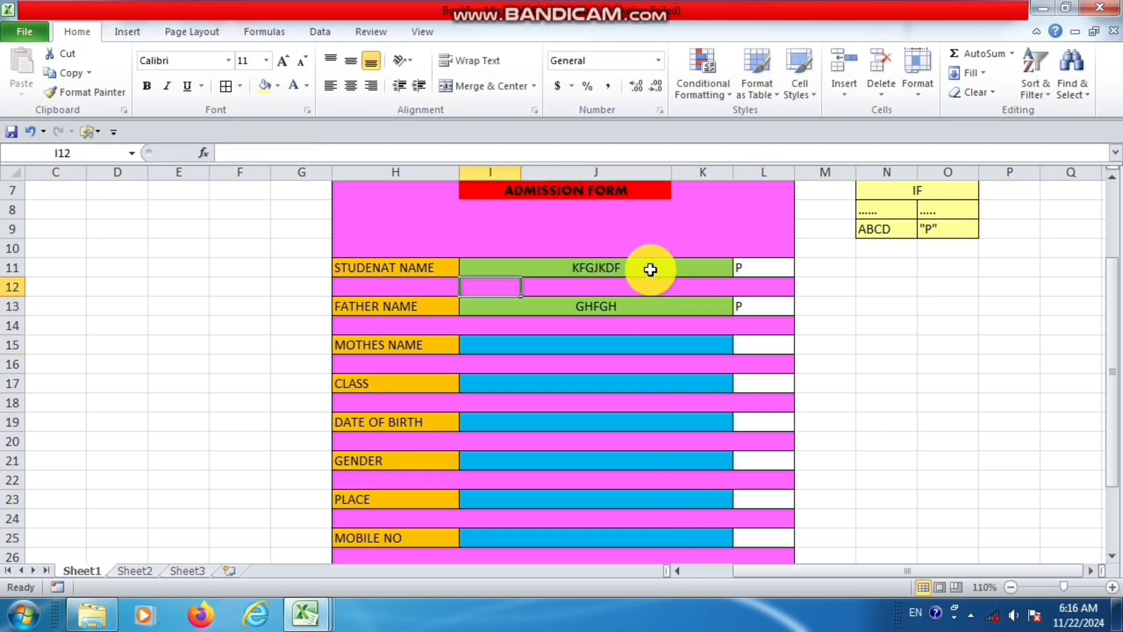
click(650, 269)
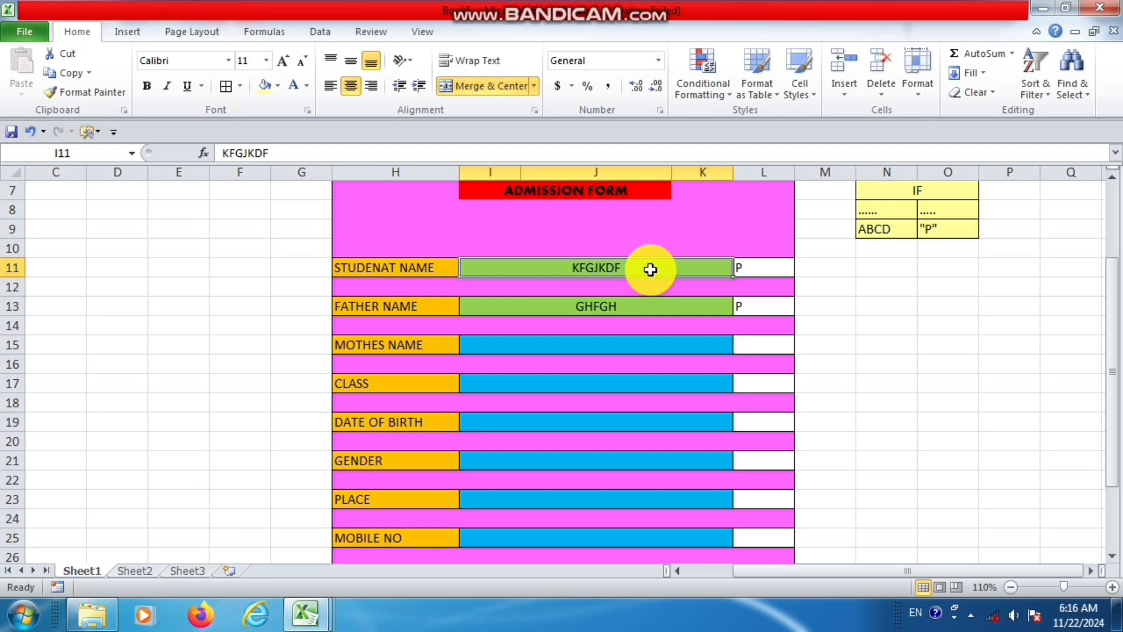
key(BackSpace)
key(Return)
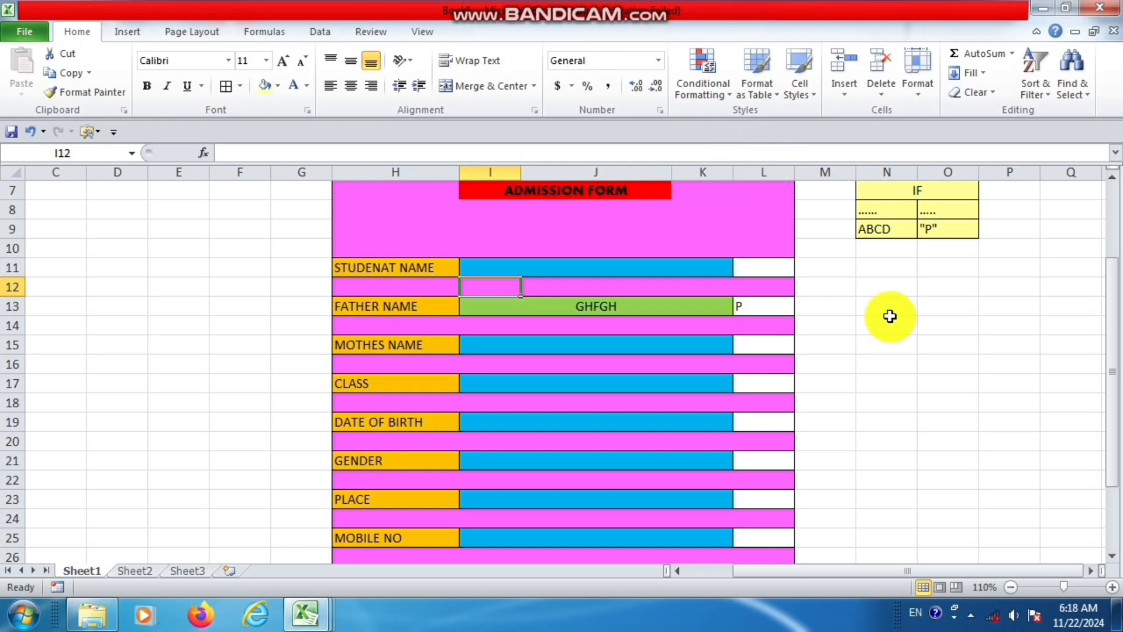
Enter a sample student's first name in the STUDENAT NAME field.
click(689, 269)
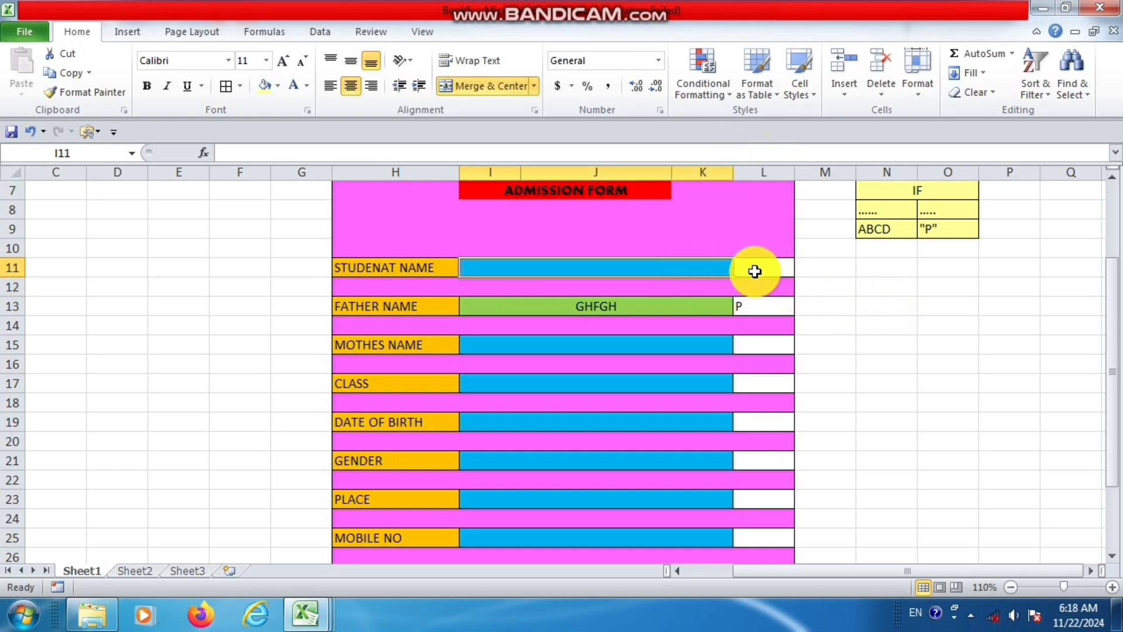
text(FGFDG)
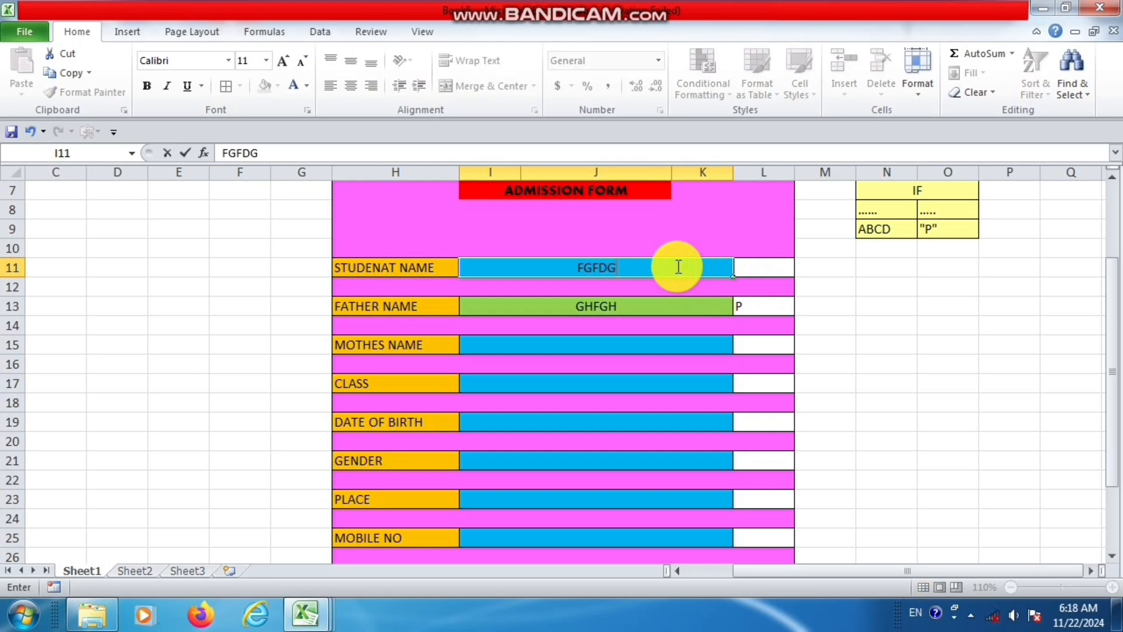
key(BackSpace)
key(BackSpace)
key(BackSpace)
key(BackSpace)
text(NKIT)
key(Return)
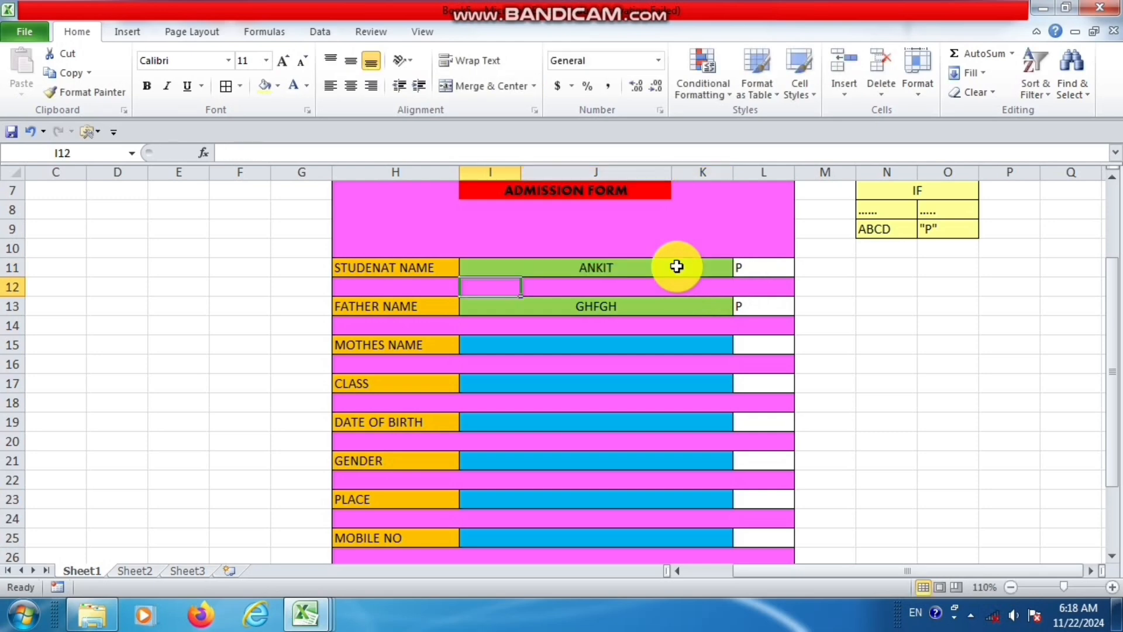
Set the font of the STUDENAT NAME status cell L11 to Wingdings 2.
click(747, 269)
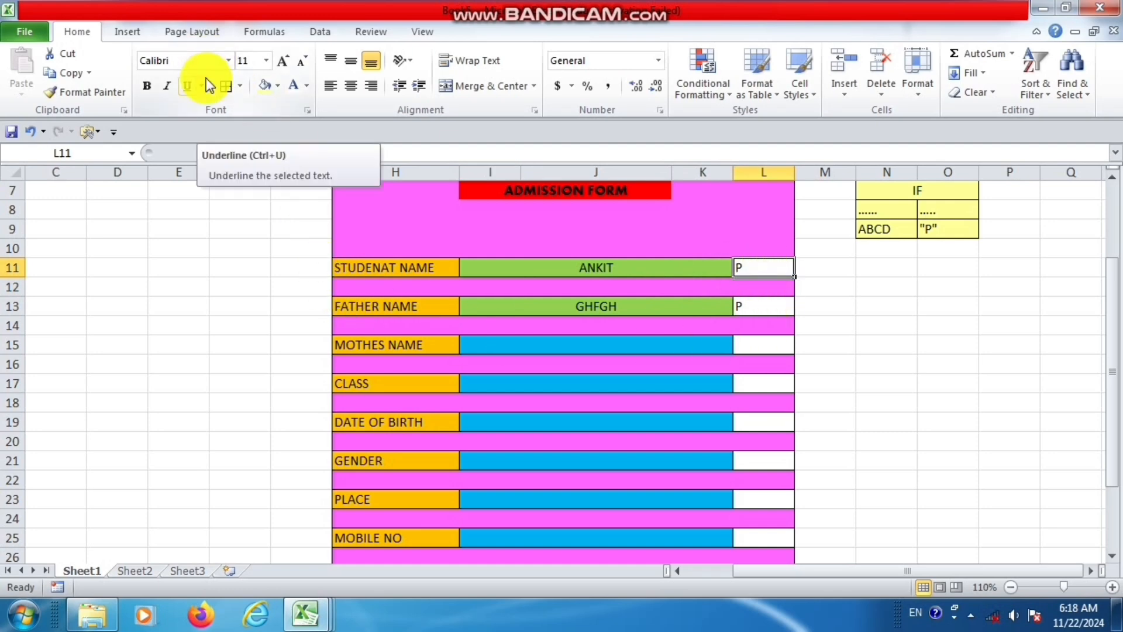
click(231, 57)
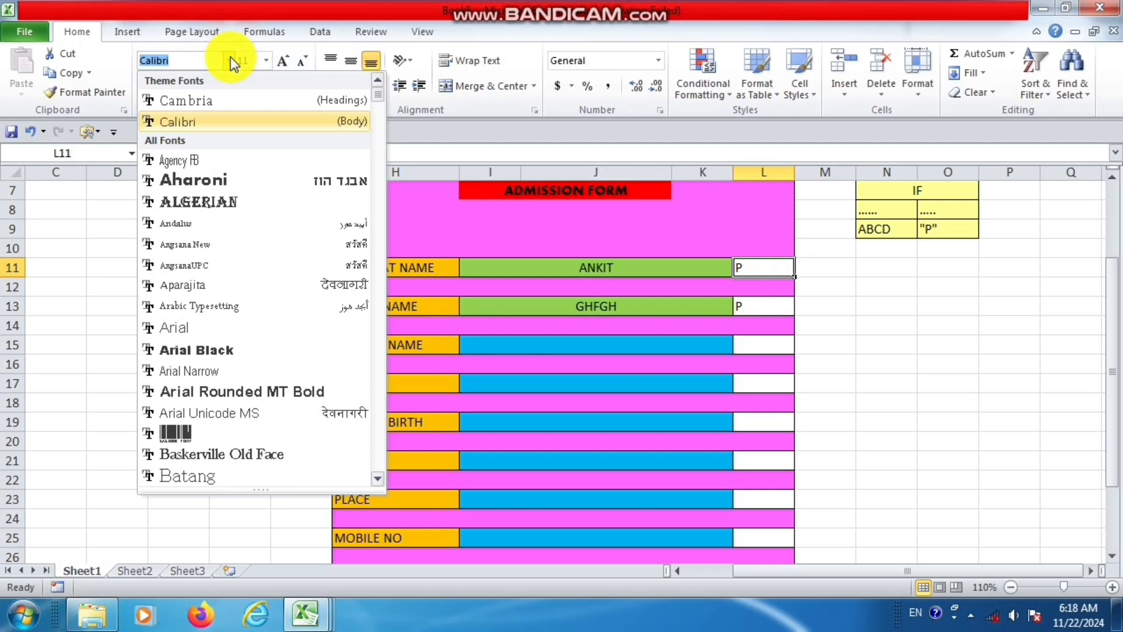
click(770, 268)
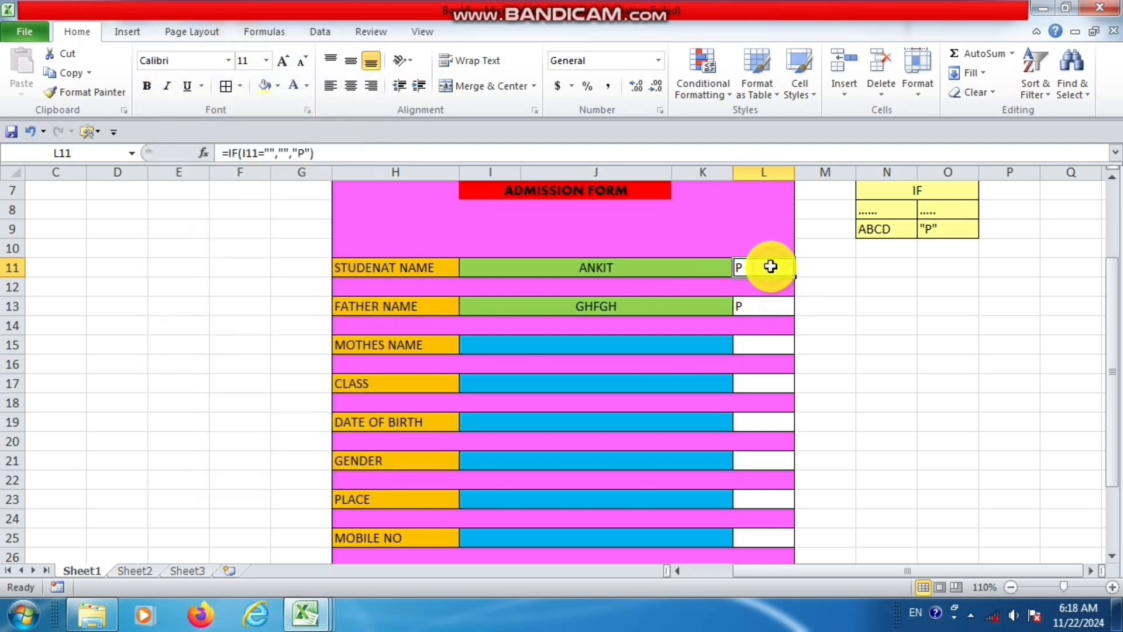
click(229, 66)
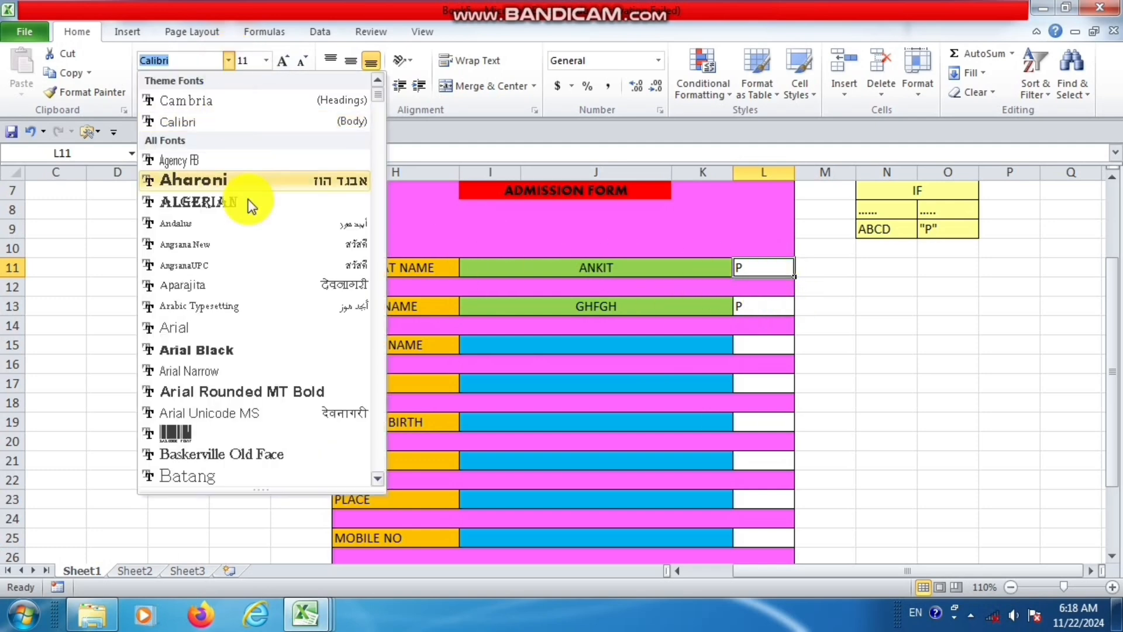
scroll(251, 243, down, 8)
drag(381, 117, 374, 487)
click(253, 456)
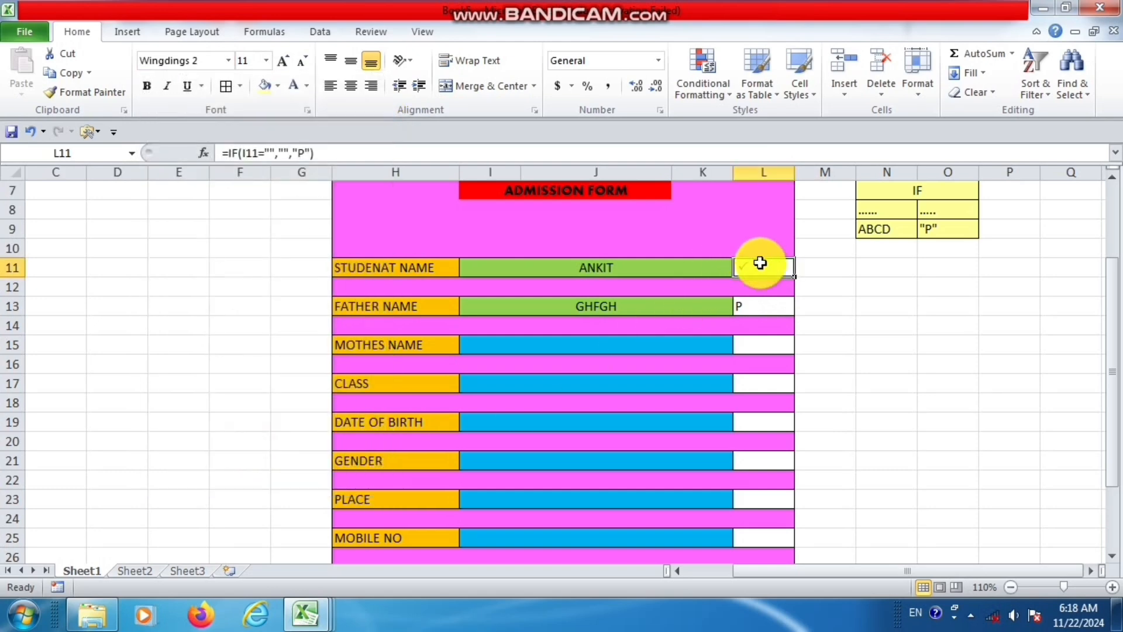
Set the font of the remaining status cells, from FATHER NAME (L13) down to MOBILE NO (L25), to Wingdings 2.
click(762, 303)
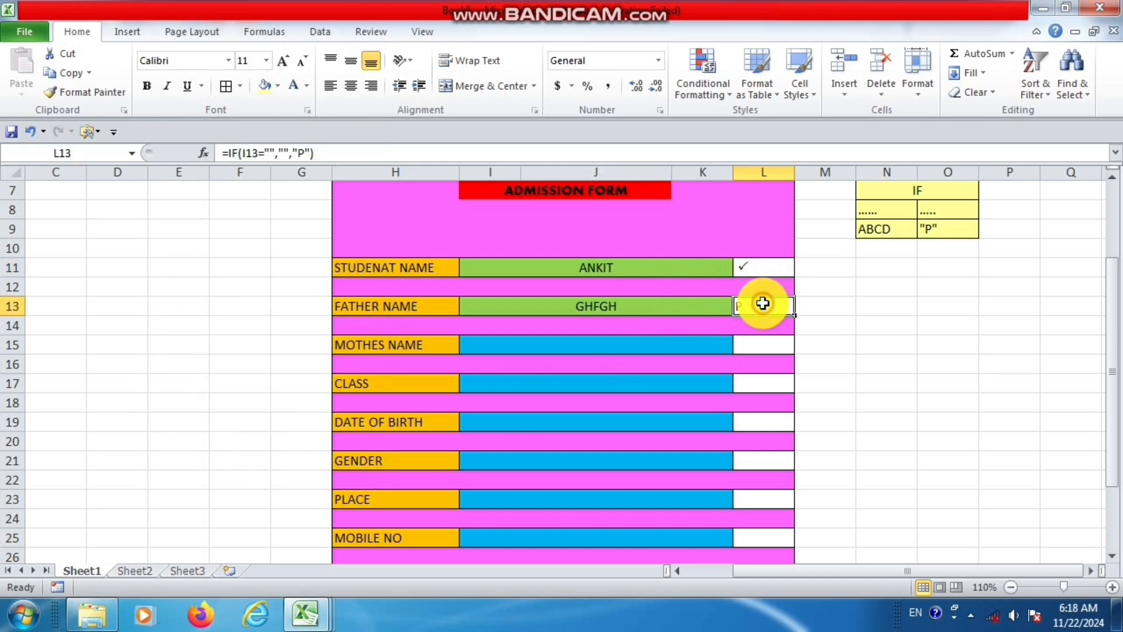
ctrl+click(766, 342)
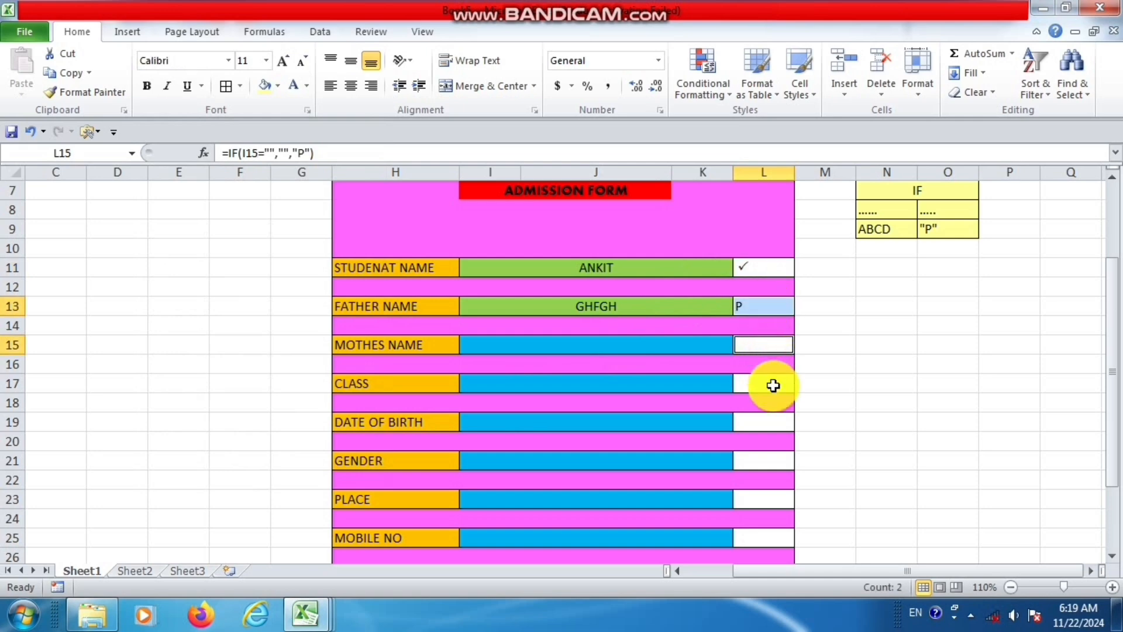
ctrl+click(773, 384)
ctrl+click(772, 420)
ctrl+click(783, 462)
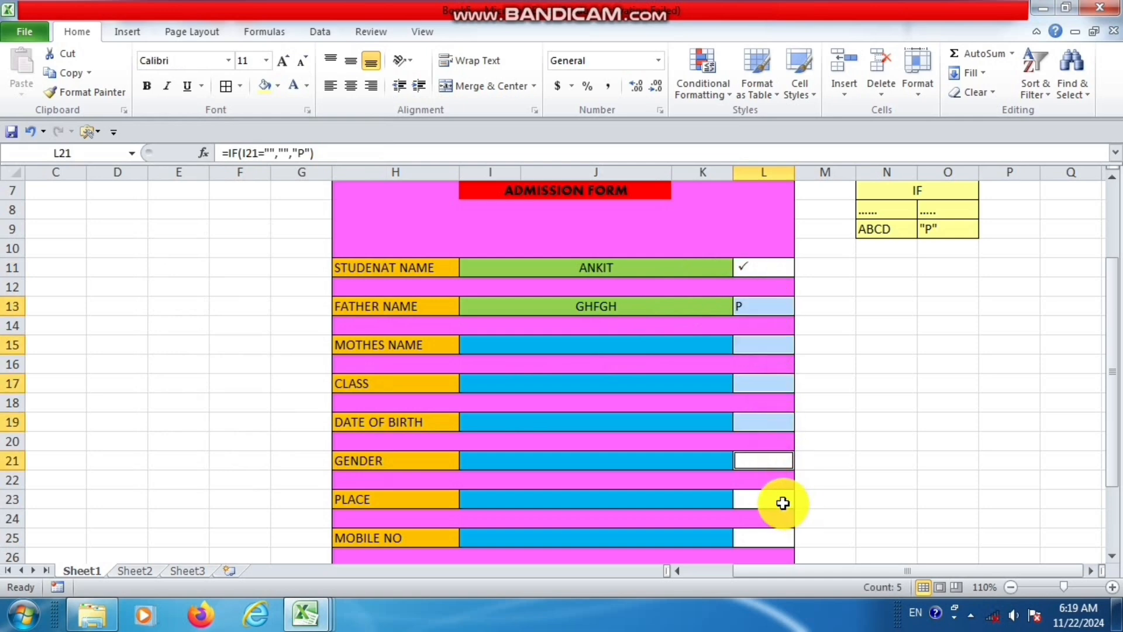
ctrl+click(782, 500)
ctrl+click(775, 538)
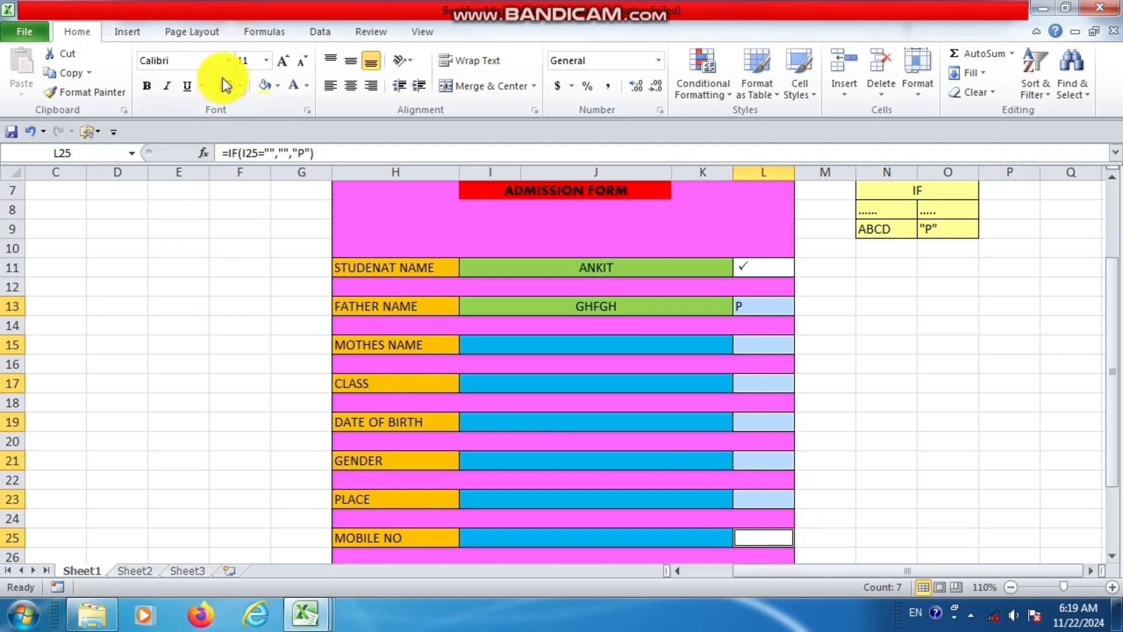
click(229, 60)
scroll(261, 292, down, 4)
scroll(261, 292, down, 1)
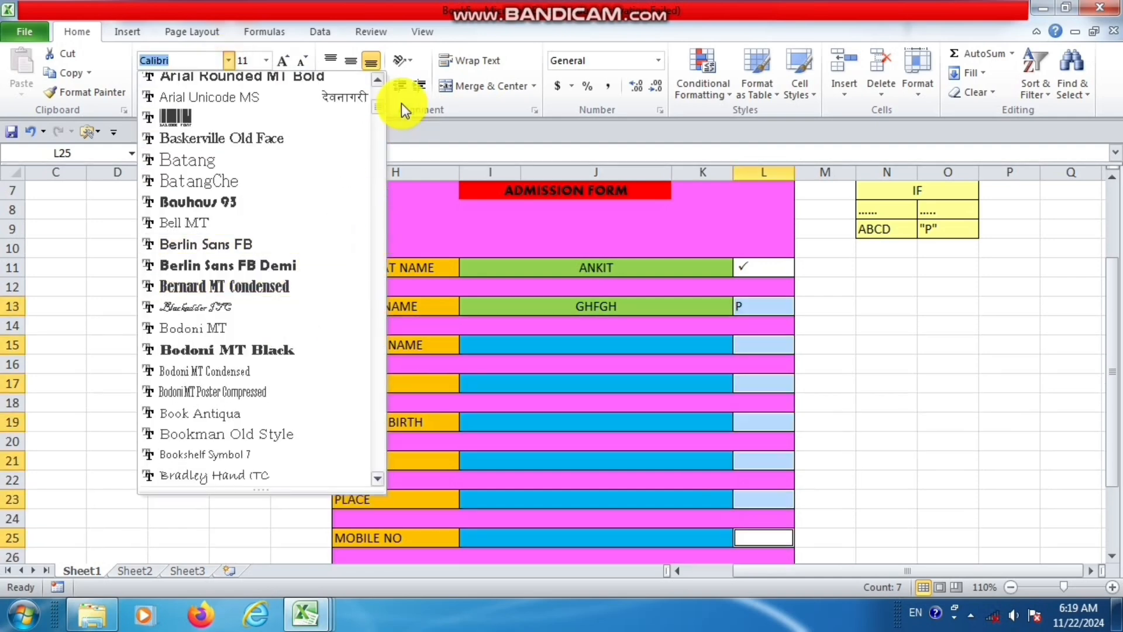
drag(377, 109, 376, 483)
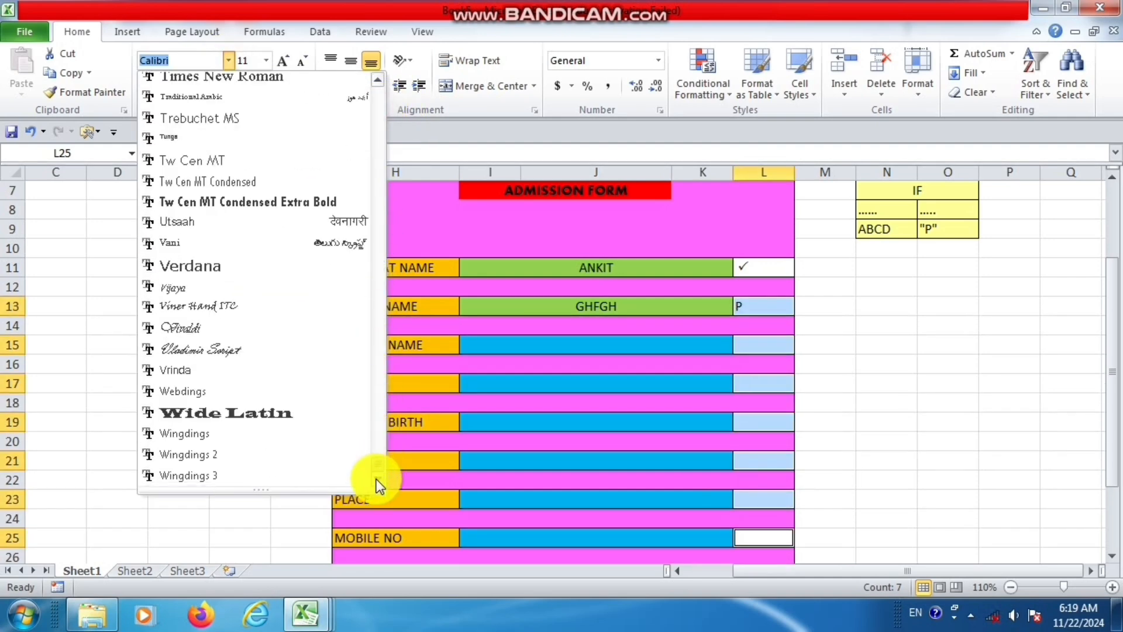
click(189, 458)
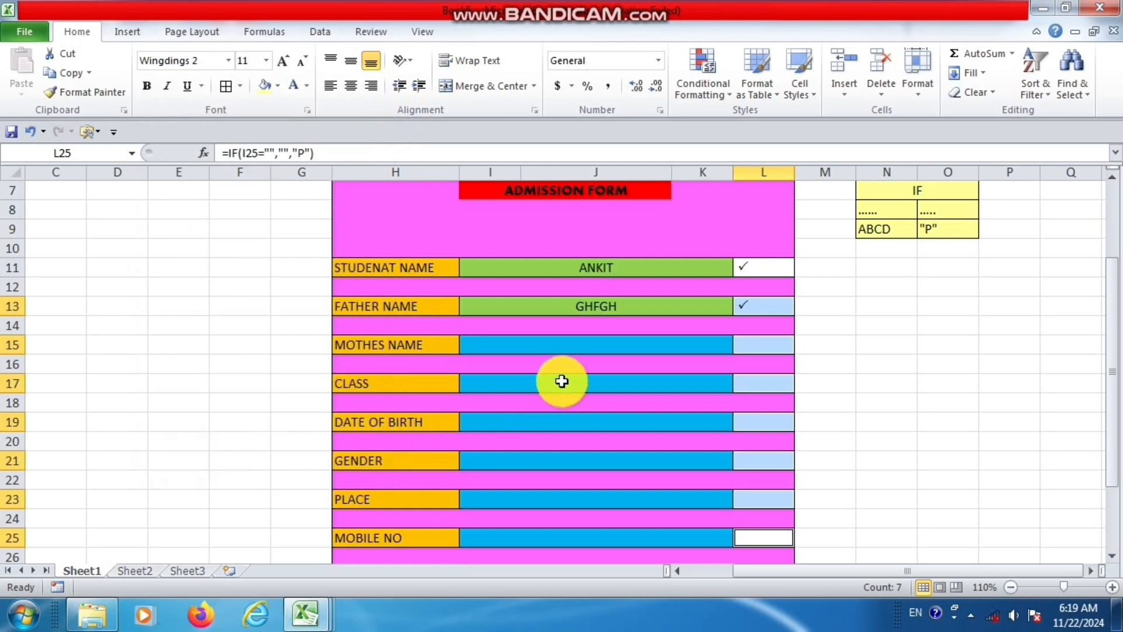
Test the MOTHES NAME status tick by entering BVCBC in the field and clearing it again.
click(583, 348)
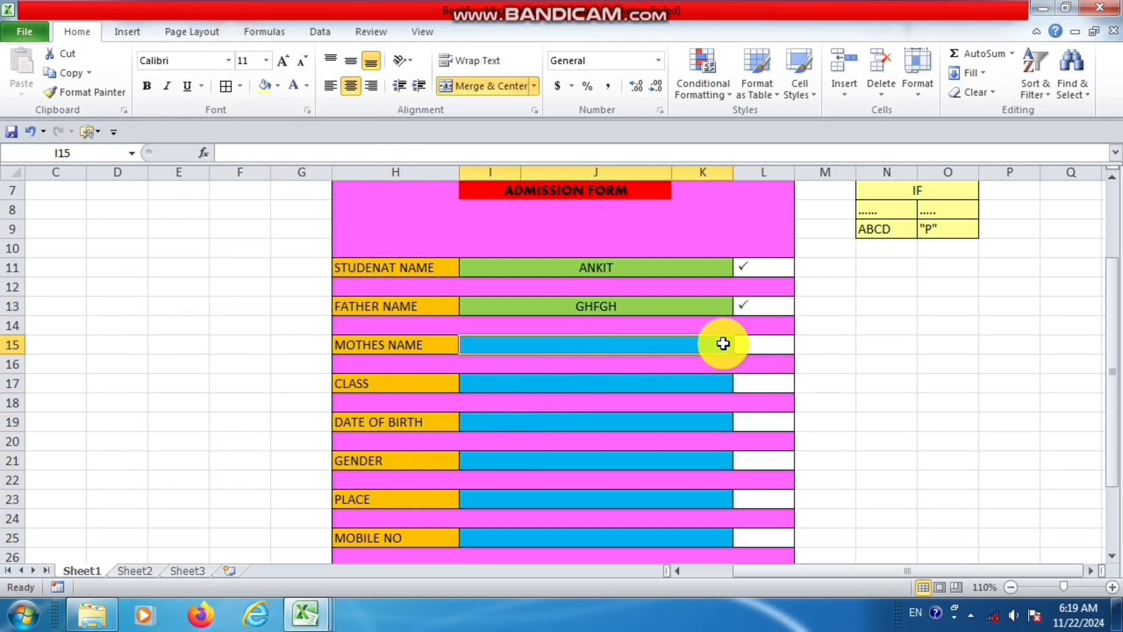
text(BVCBC)
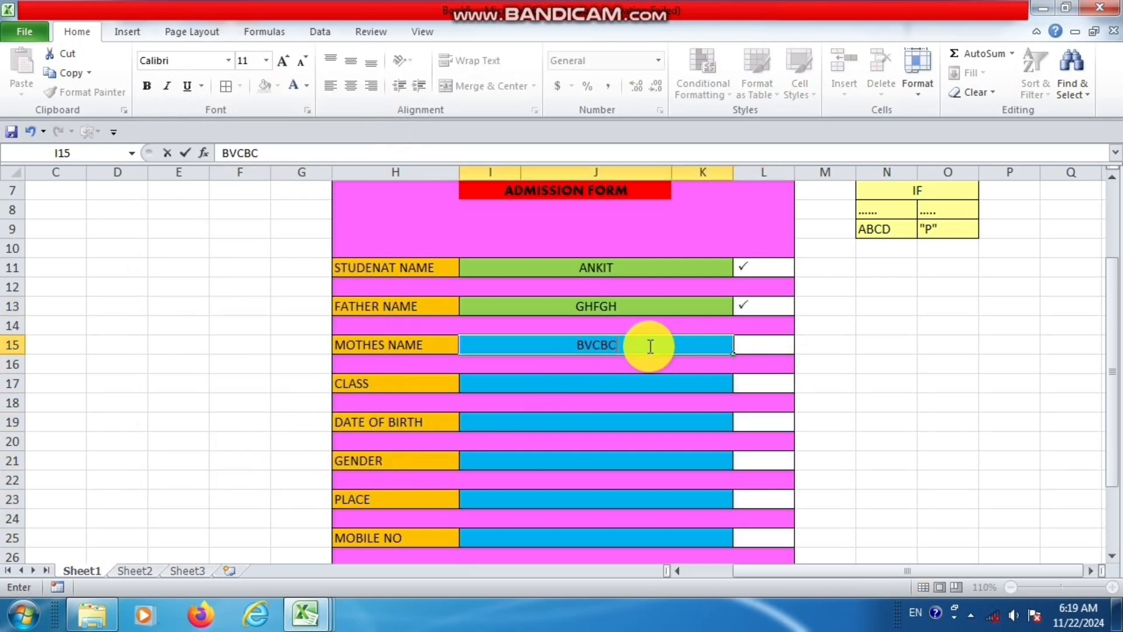
key(Return)
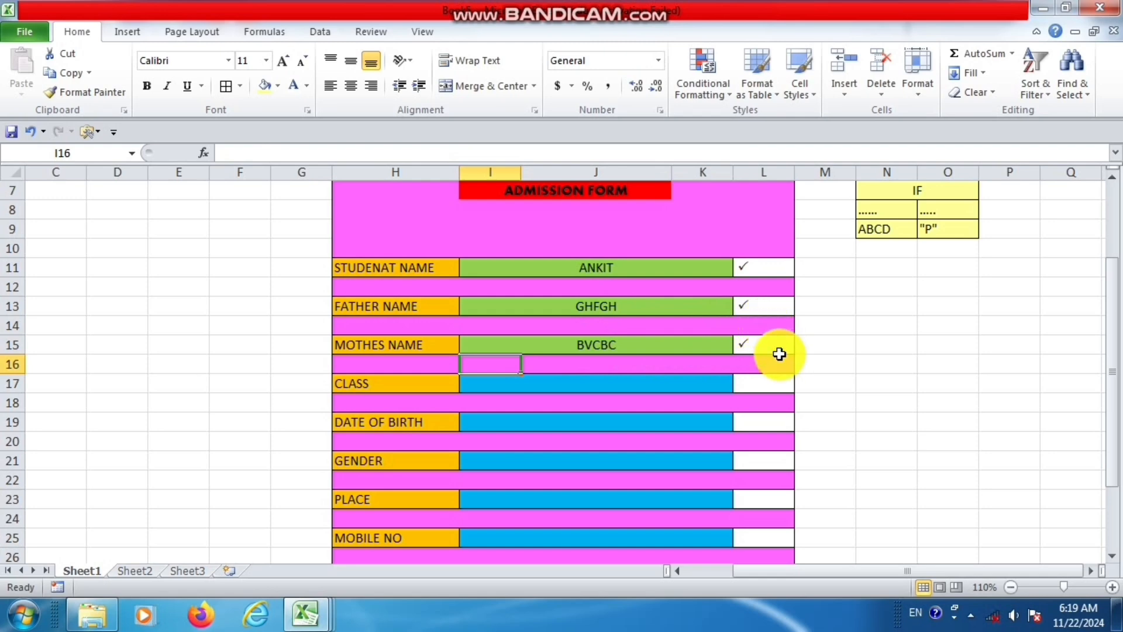
click(673, 346)
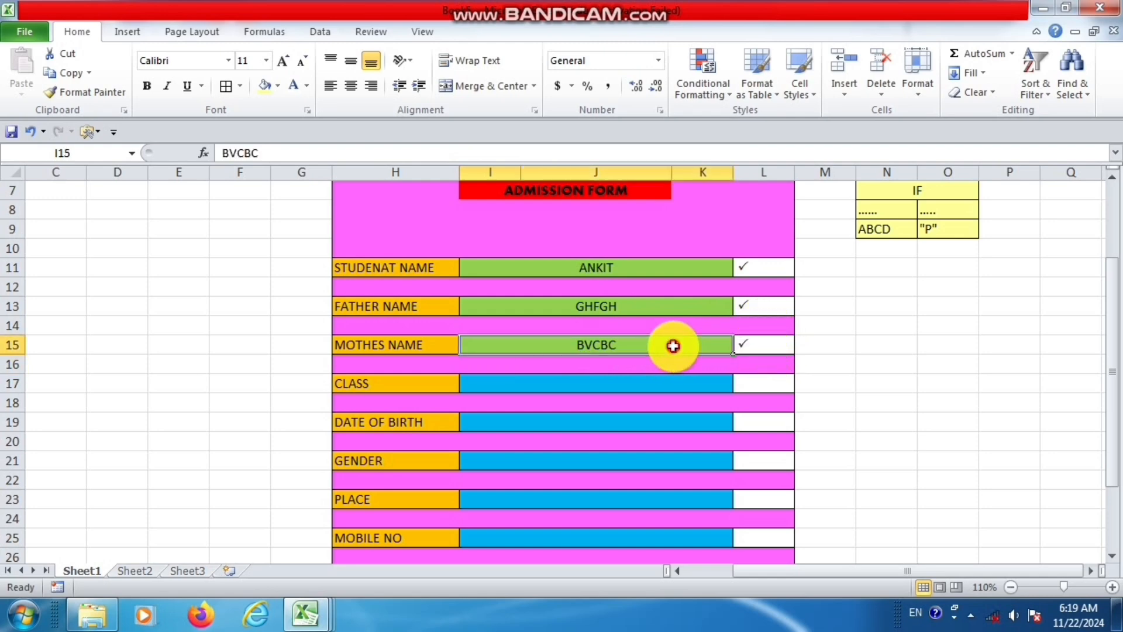
key(BackSpace)
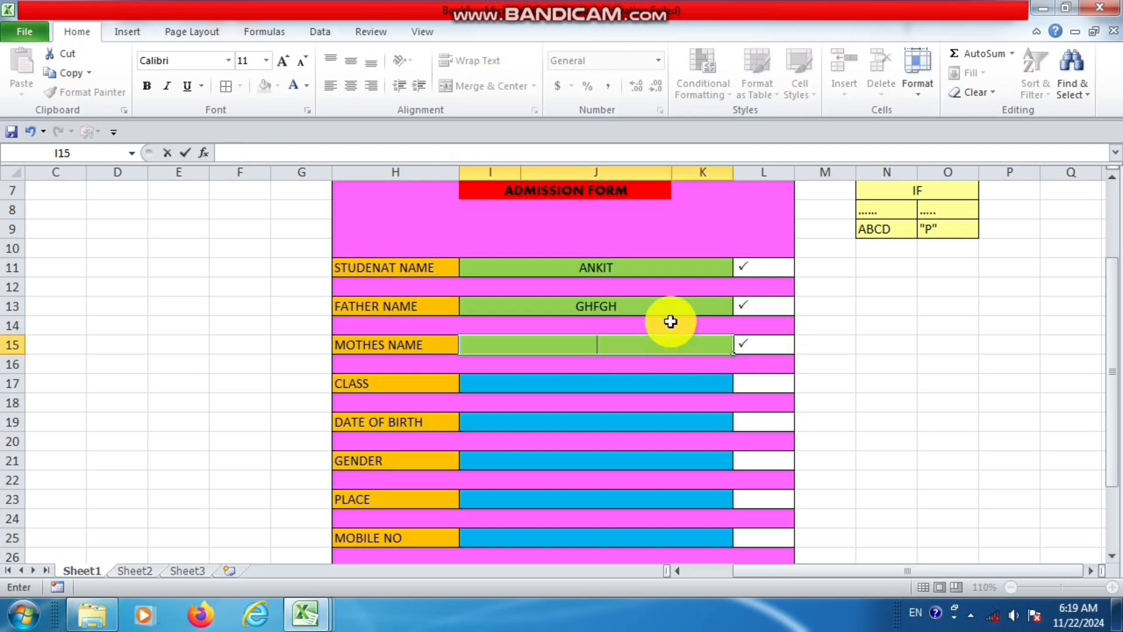
click(657, 369)
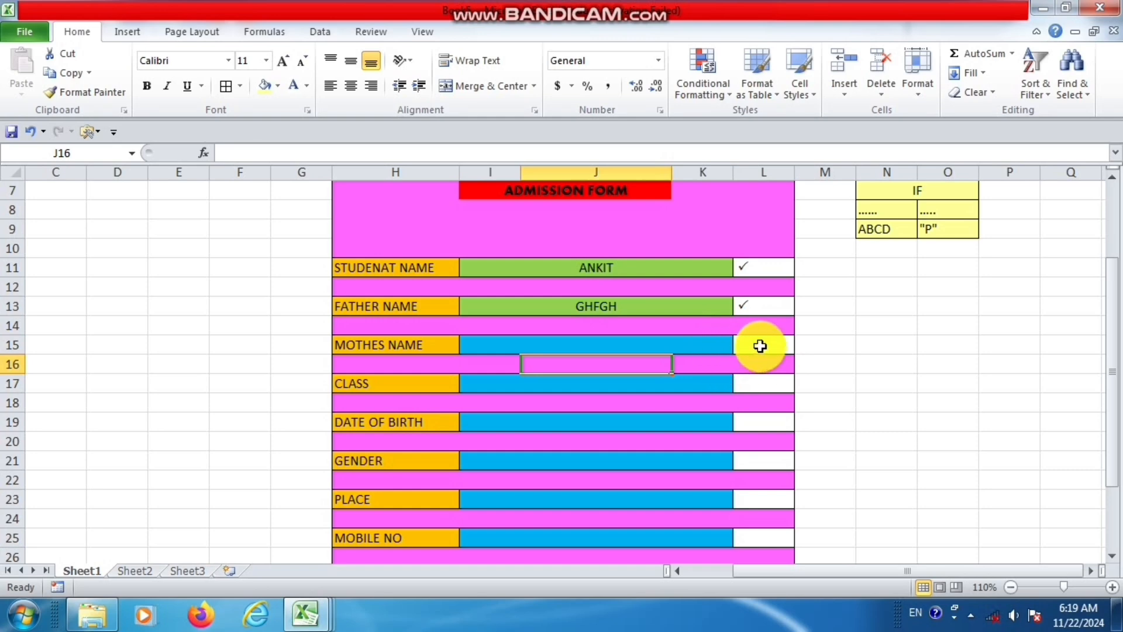
click(759, 346)
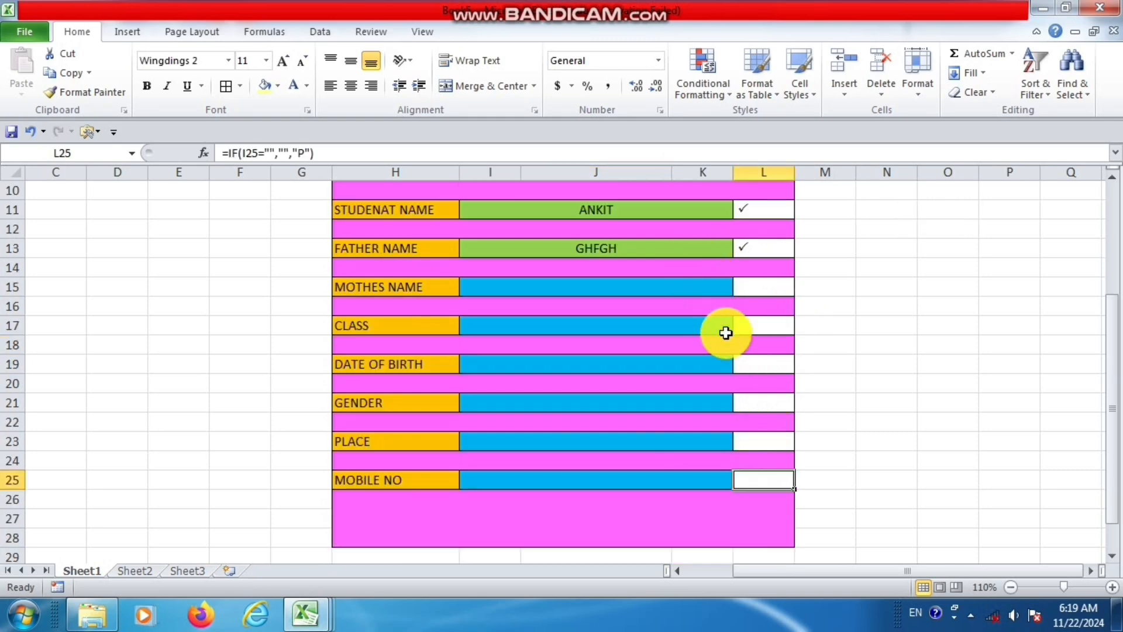
scroll(785, 329, up, 2)
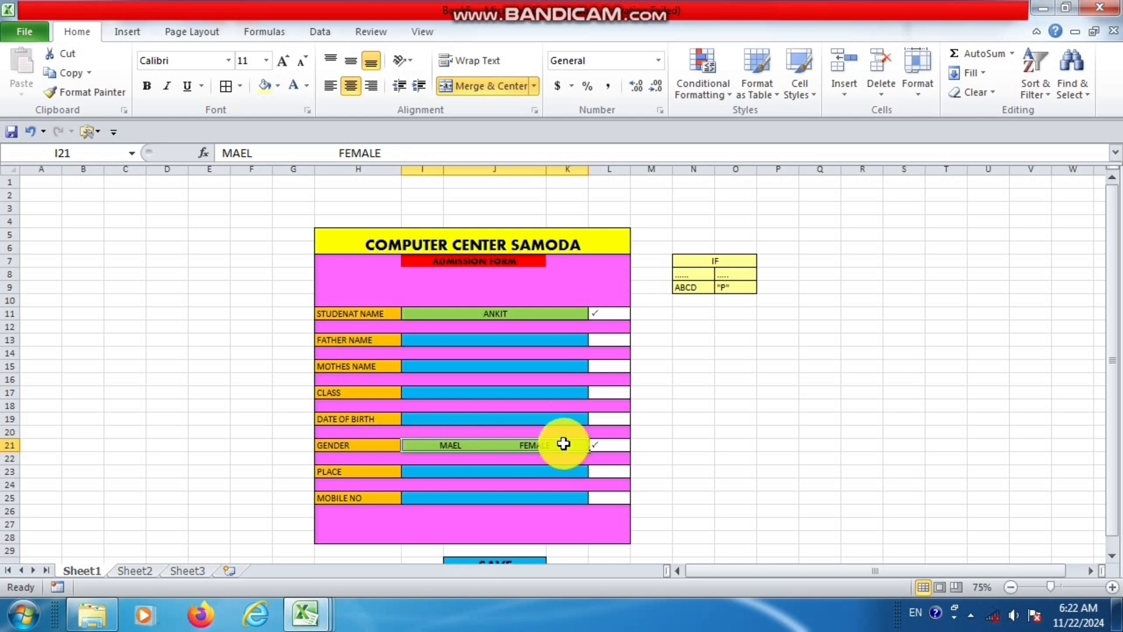
click(1083, 584)
drag(978, 572, 925, 571)
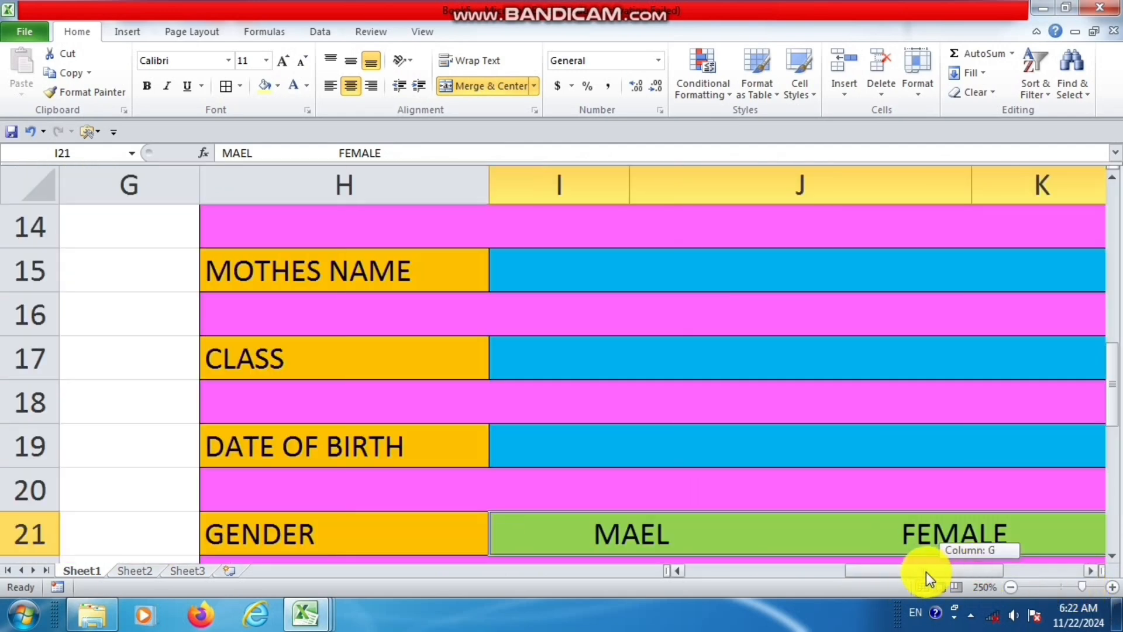
click(1055, 586)
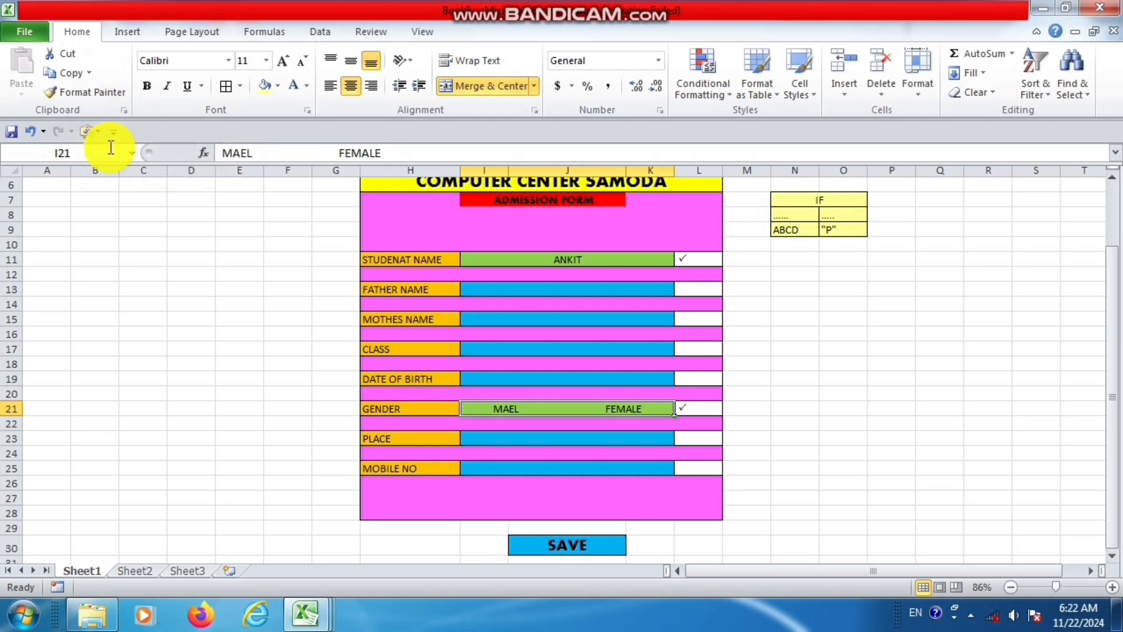
Try to add the Insert Controls command from the Developer Tab command set to the Quick Access Toolbar.
right_click(34, 40)
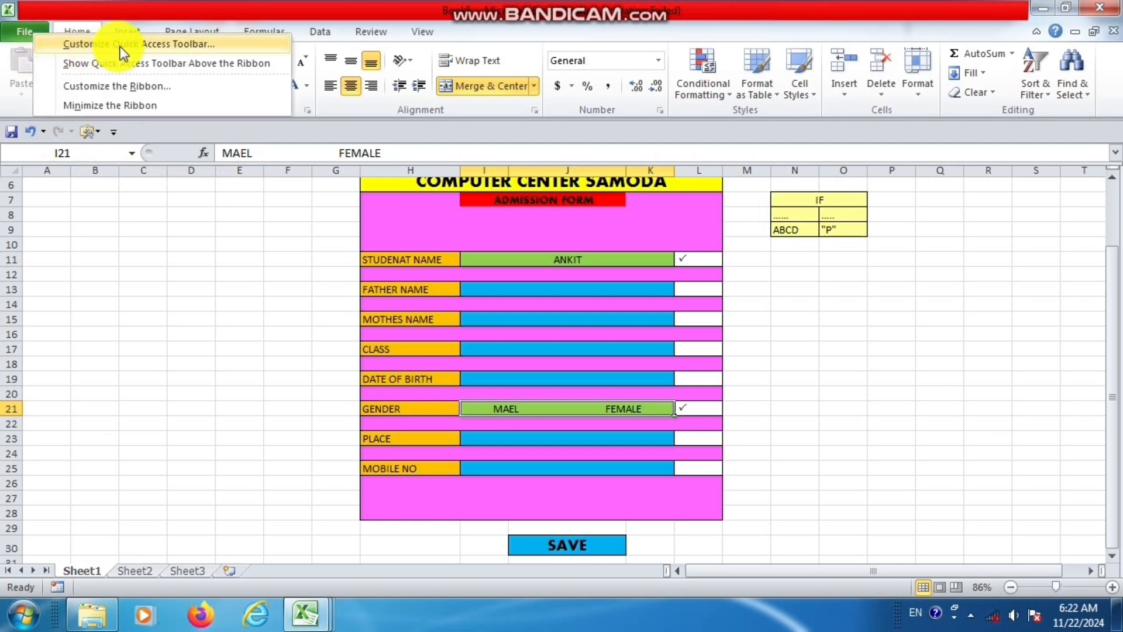
click(216, 49)
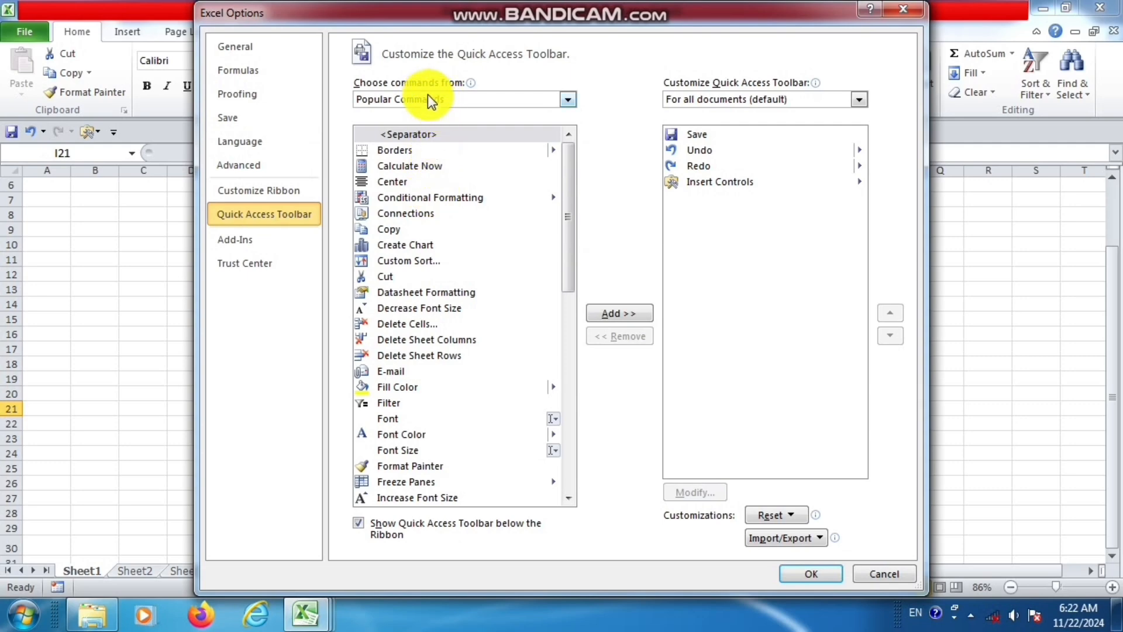
mouse_move(367, 87)
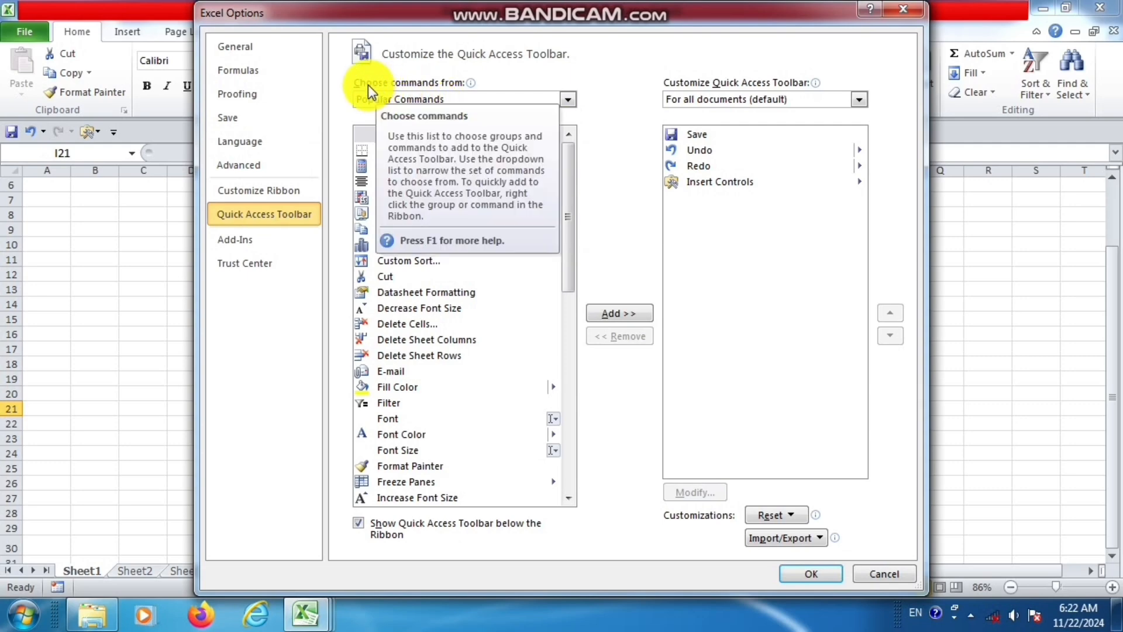
click(462, 99)
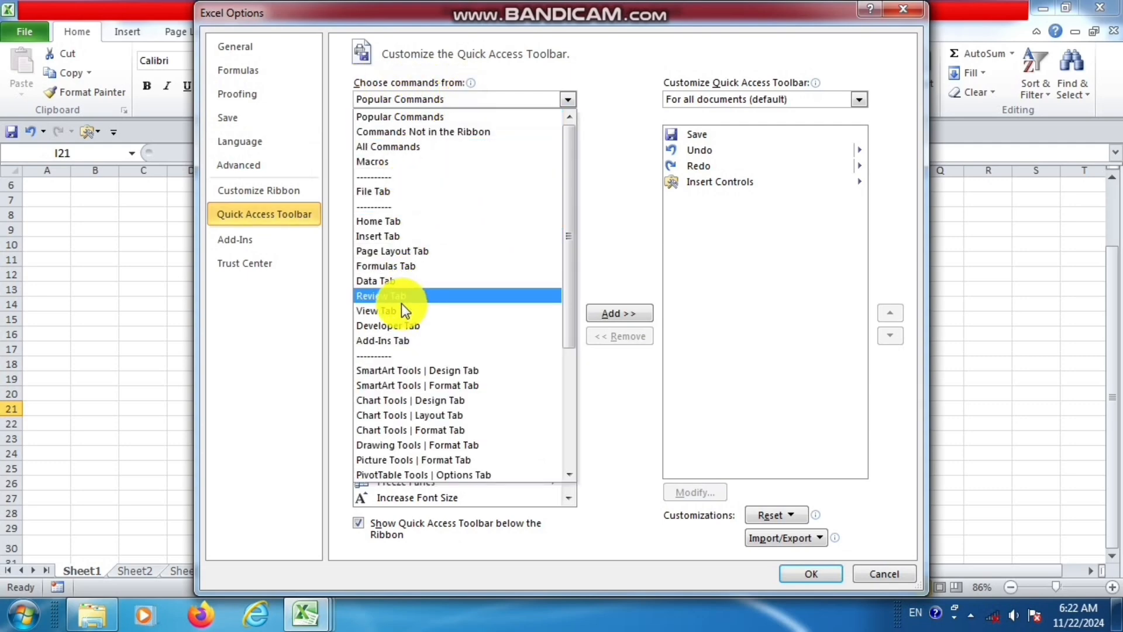
click(436, 328)
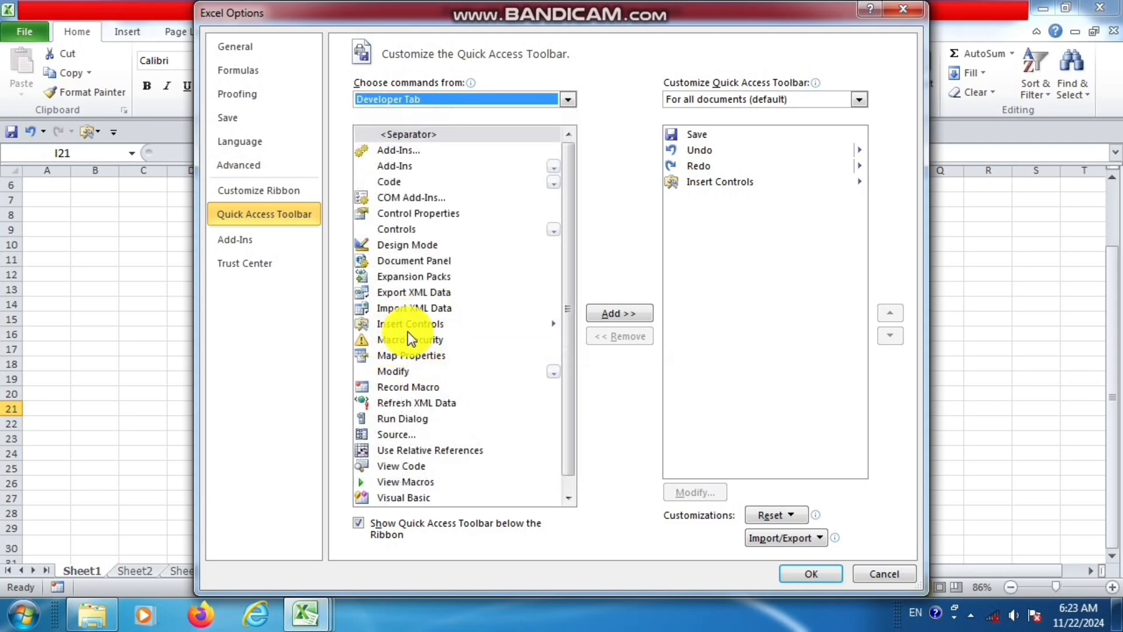
click(410, 328)
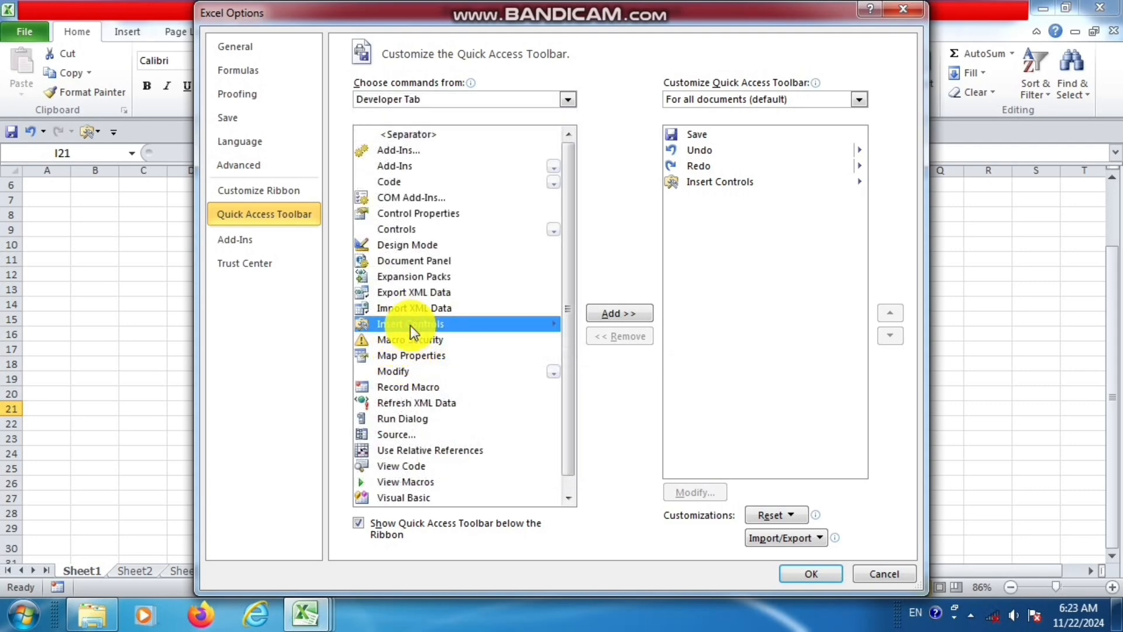
click(613, 316)
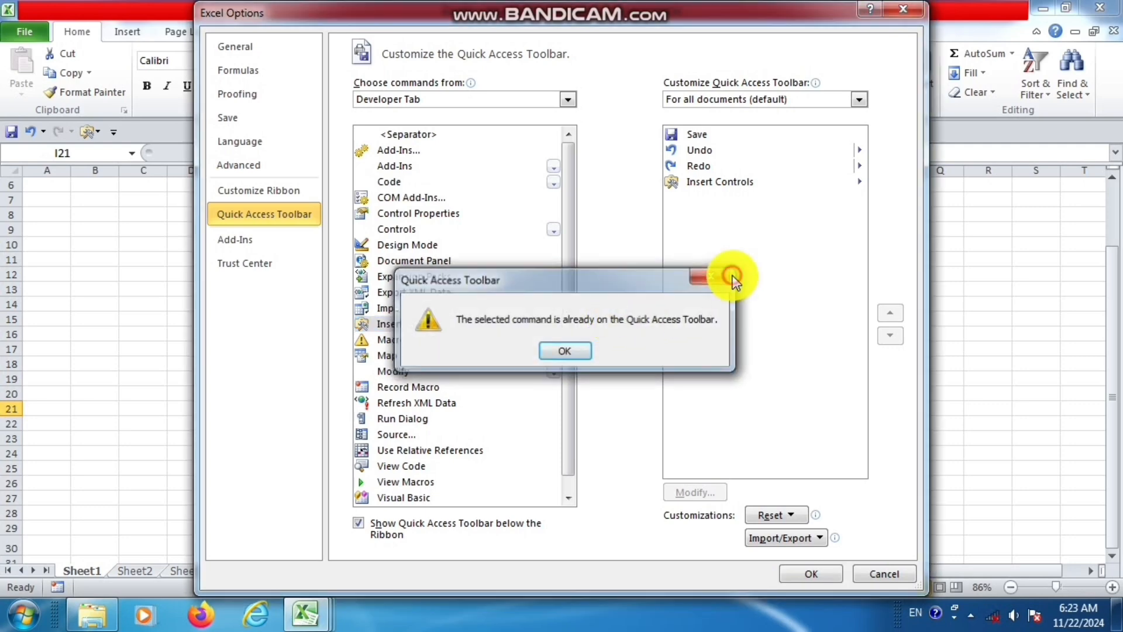
click(728, 276)
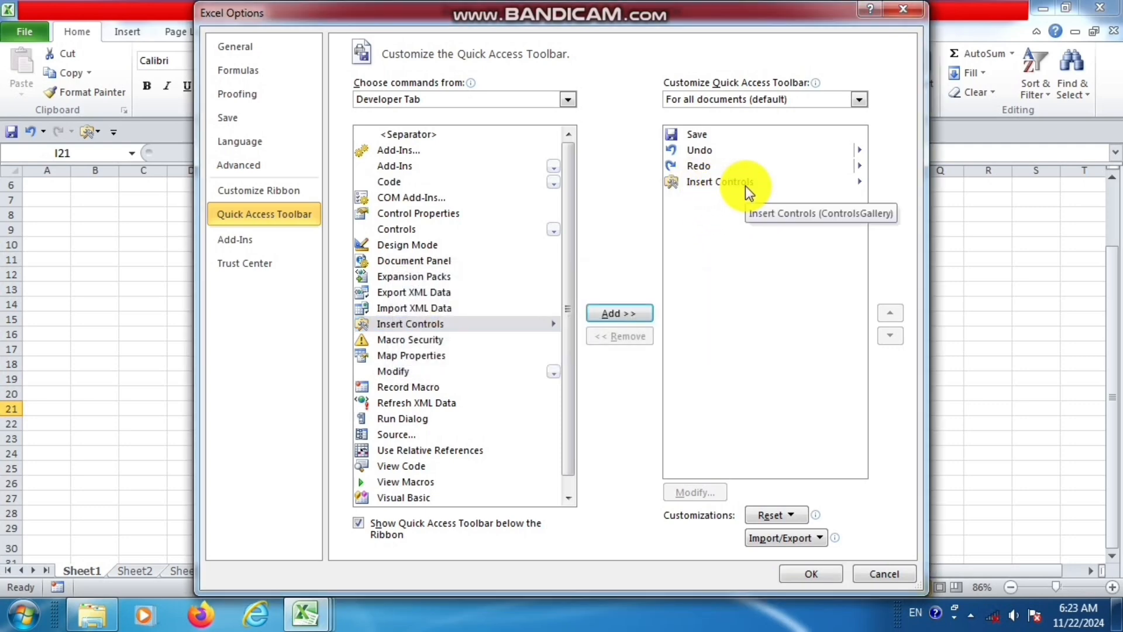
click(418, 325)
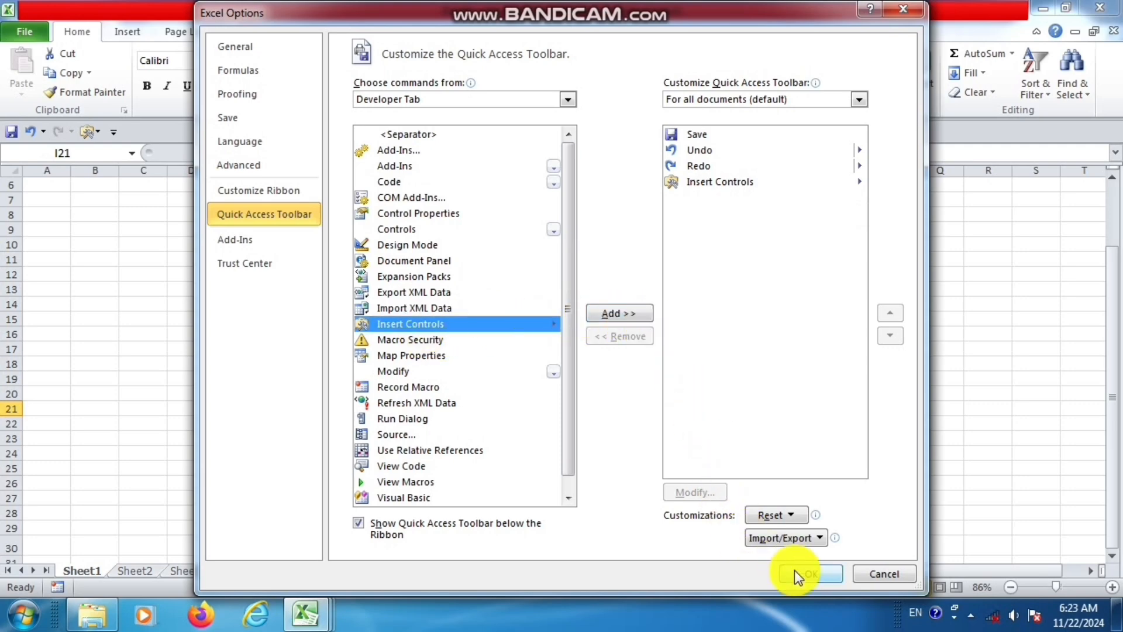
Remove the Insert Controls command from the Quick Access Toolbar and apply the change.
click(725, 185)
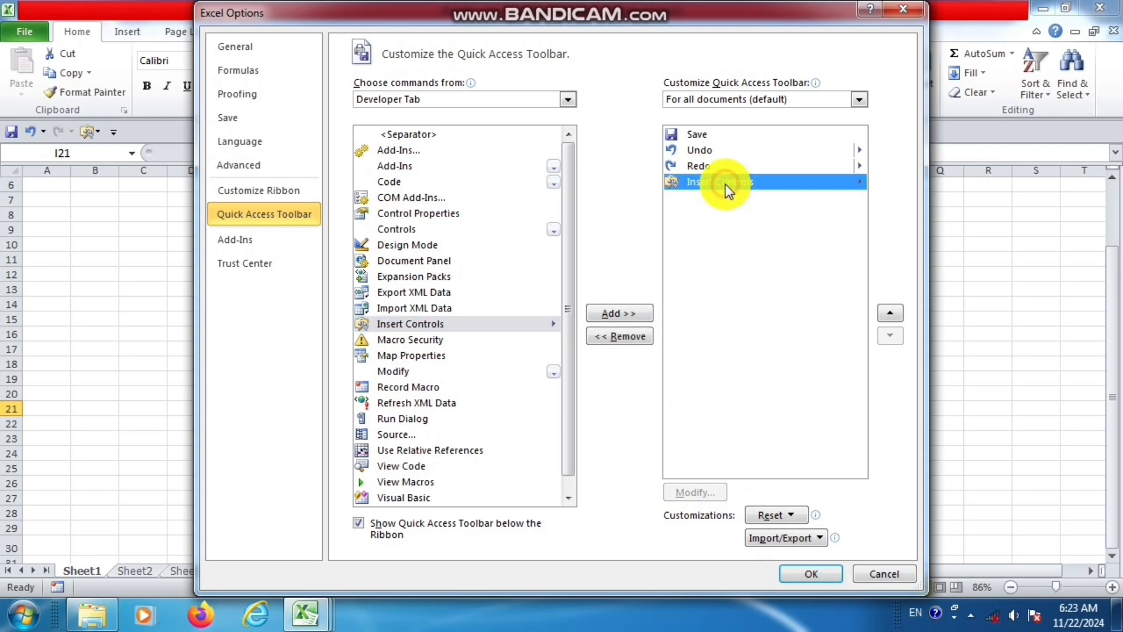
click(637, 338)
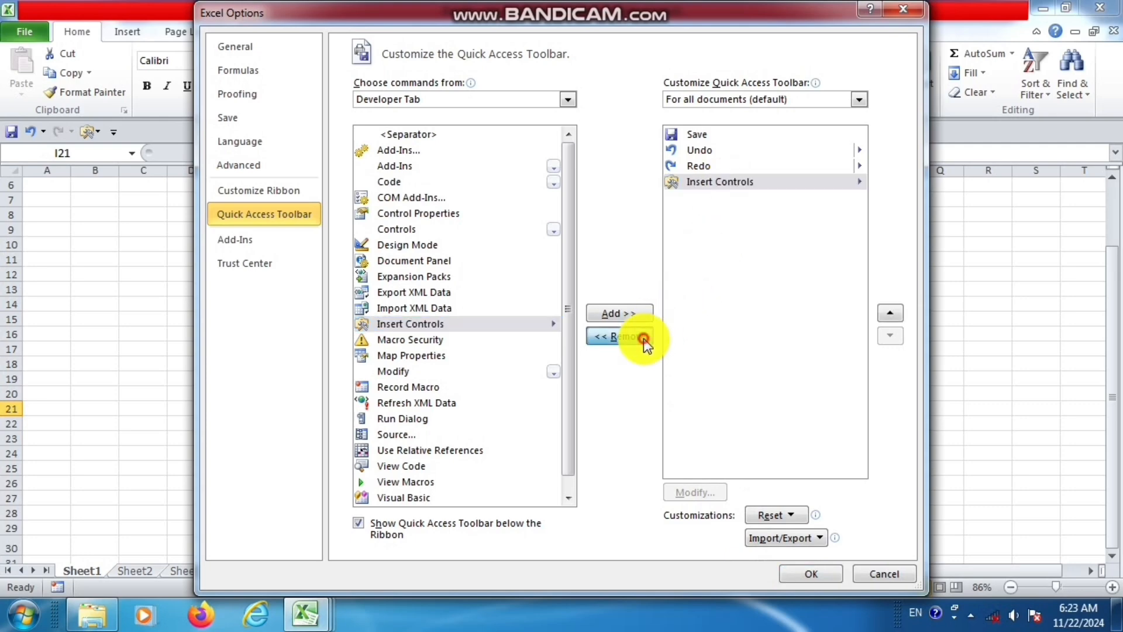
click(791, 579)
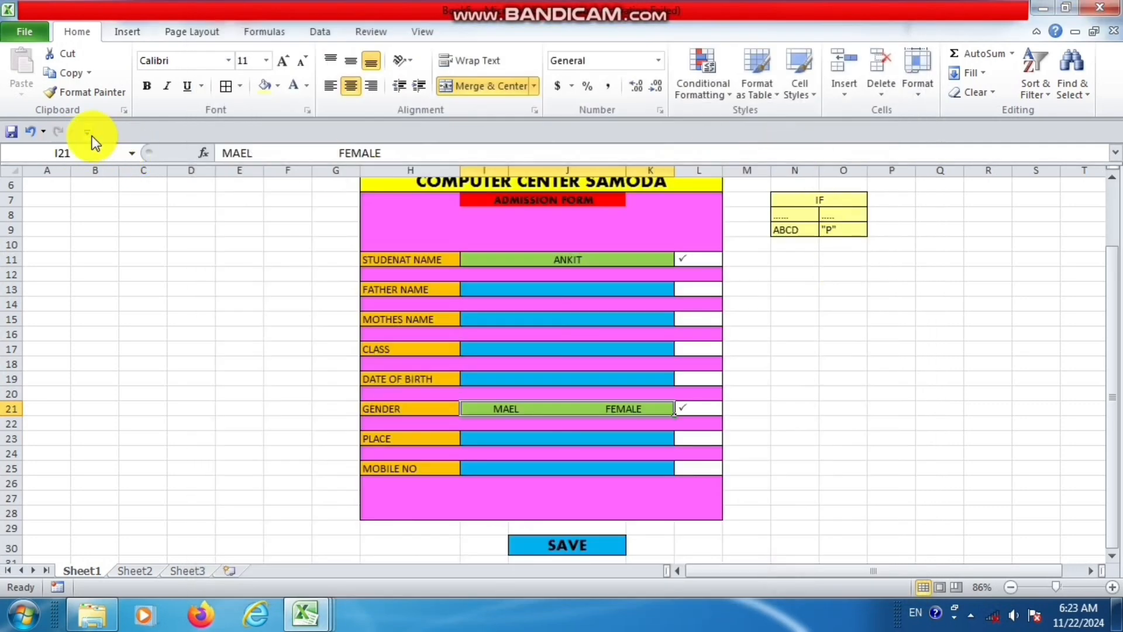
Add the Insert Controls command from the Developer Tab command set to the Quick Access Toolbar and apply the change.
right_click(34, 30)
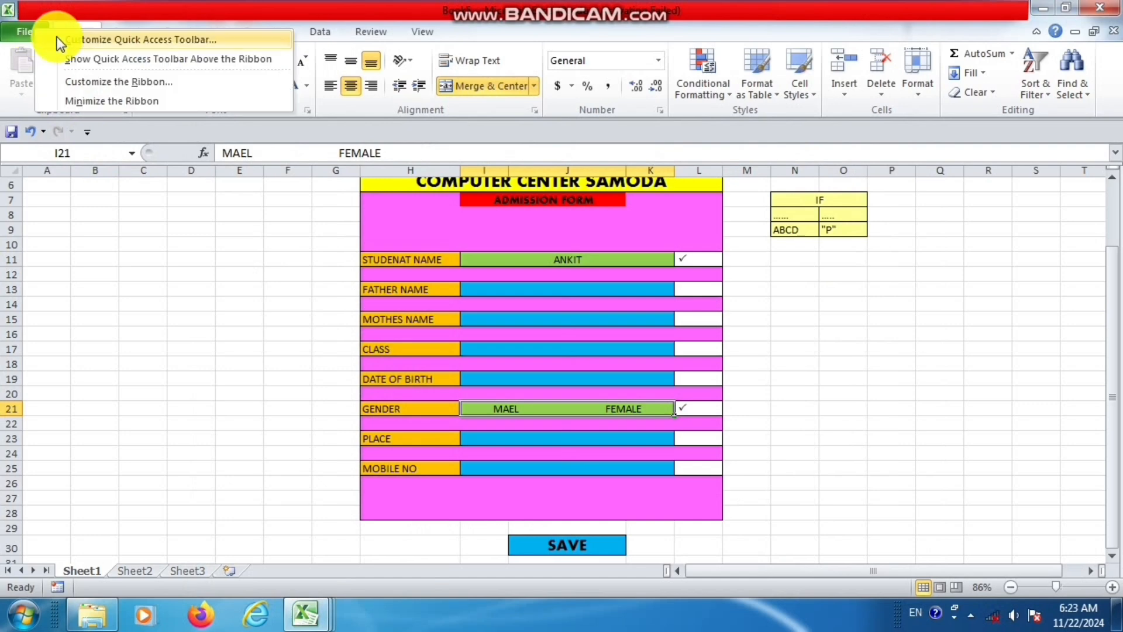
click(195, 42)
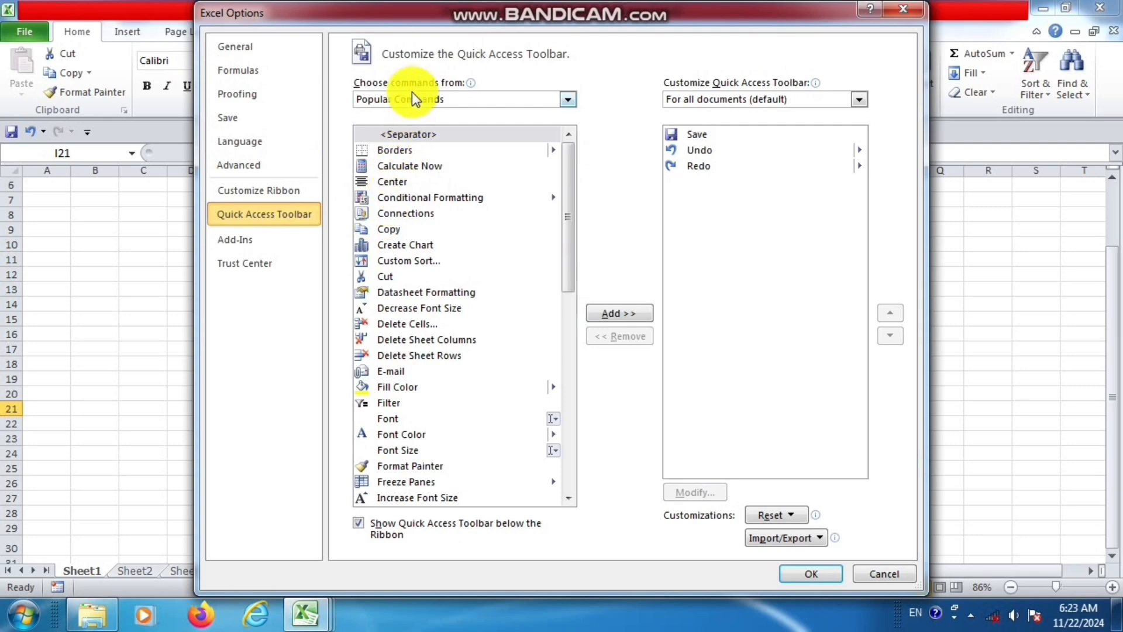
click(439, 101)
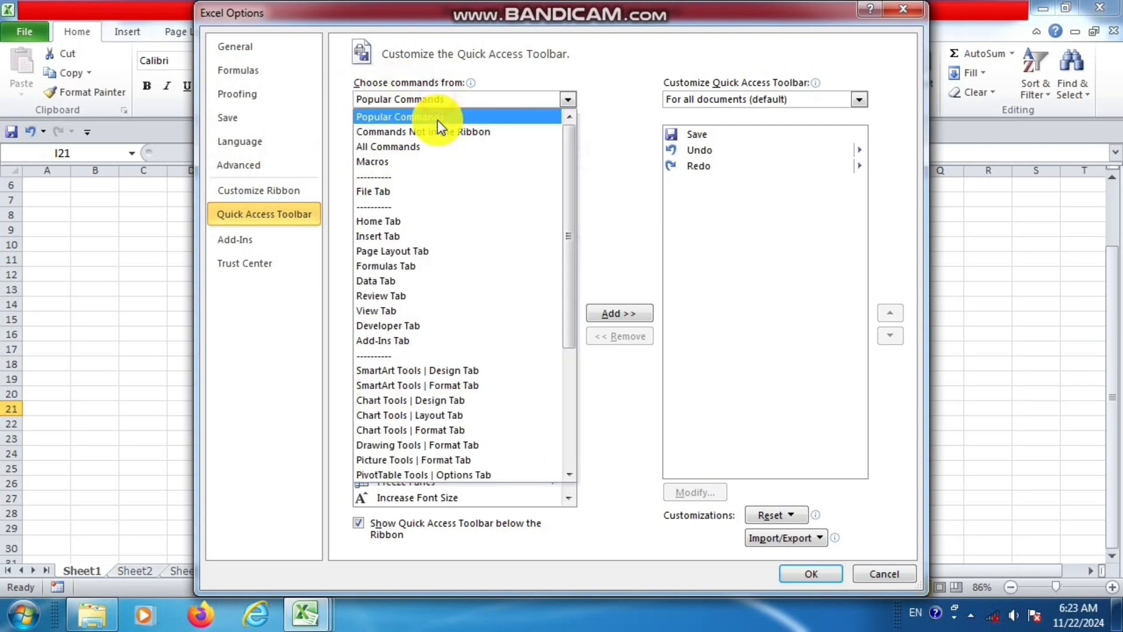
click(410, 326)
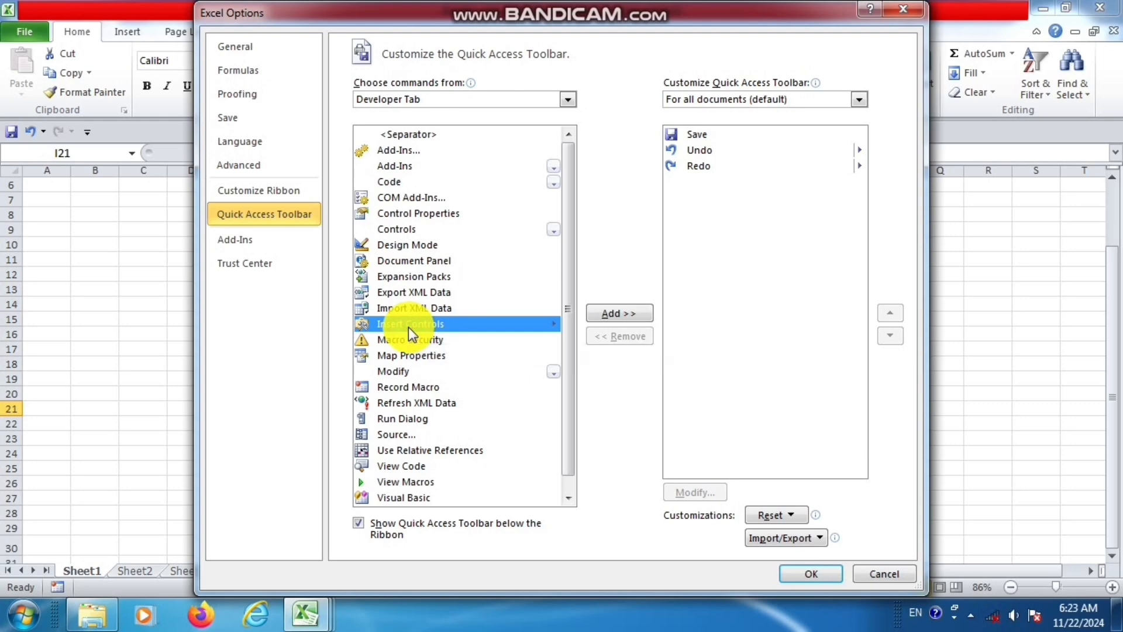
click(602, 314)
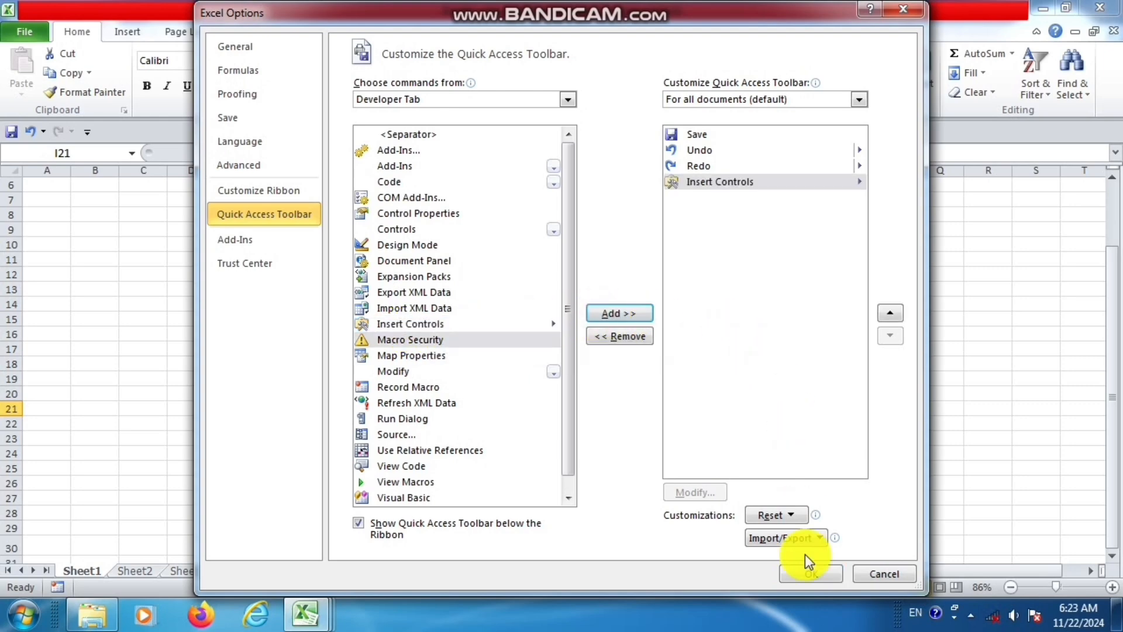
click(811, 574)
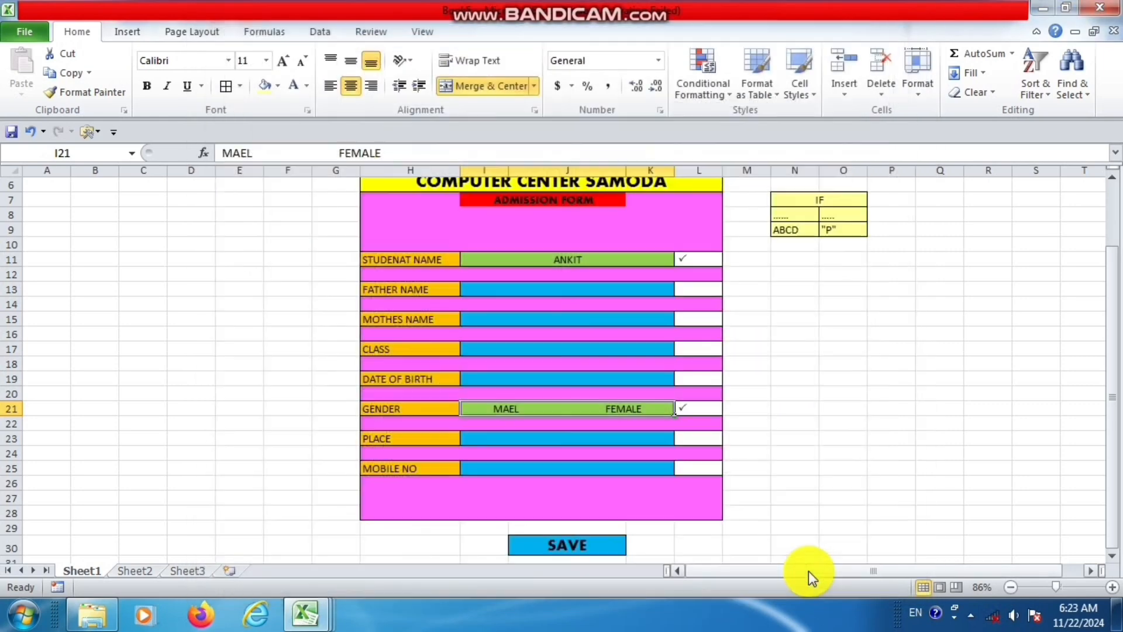
Draw a small option button form control just before MAEL in the GENDER field and delete its caption text.
click(99, 134)
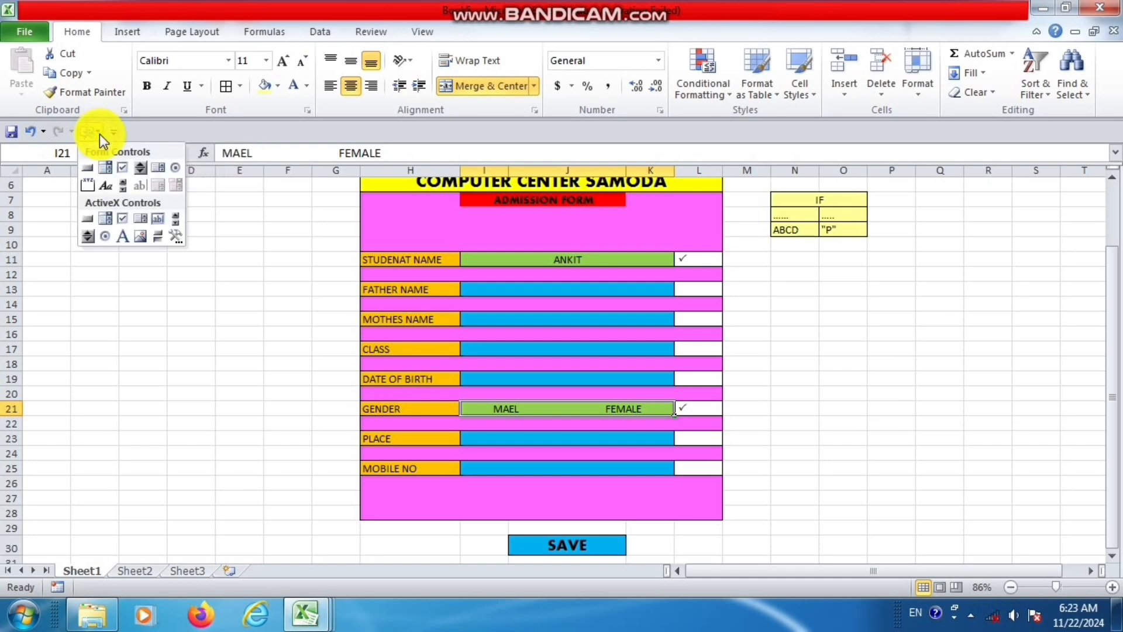
click(173, 168)
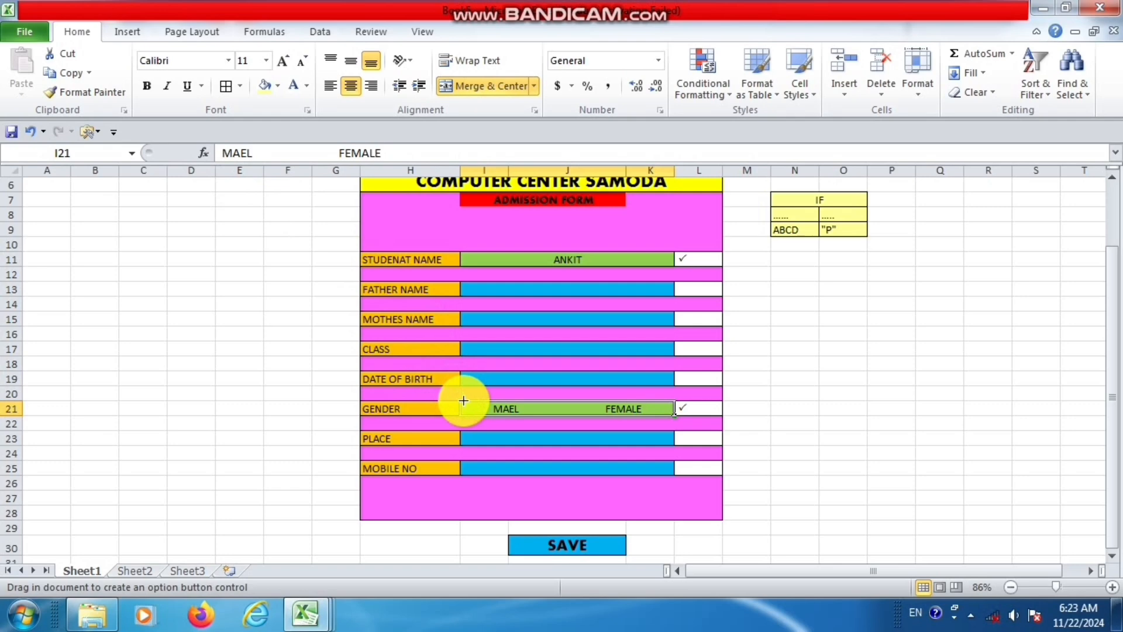
drag(464, 400, 476, 413)
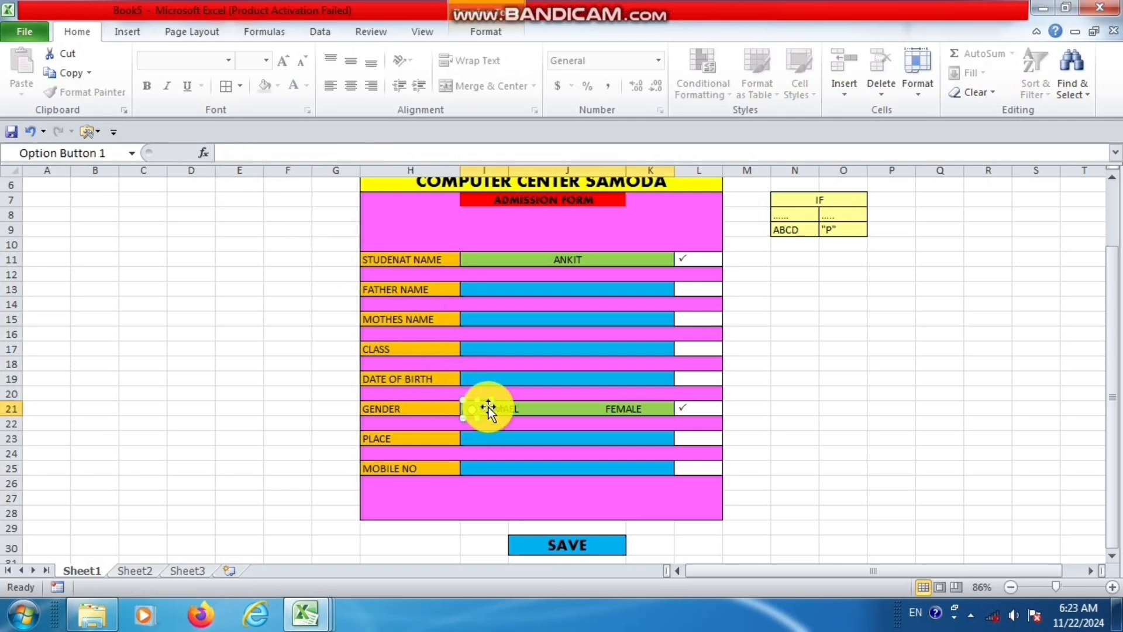
click(484, 408)
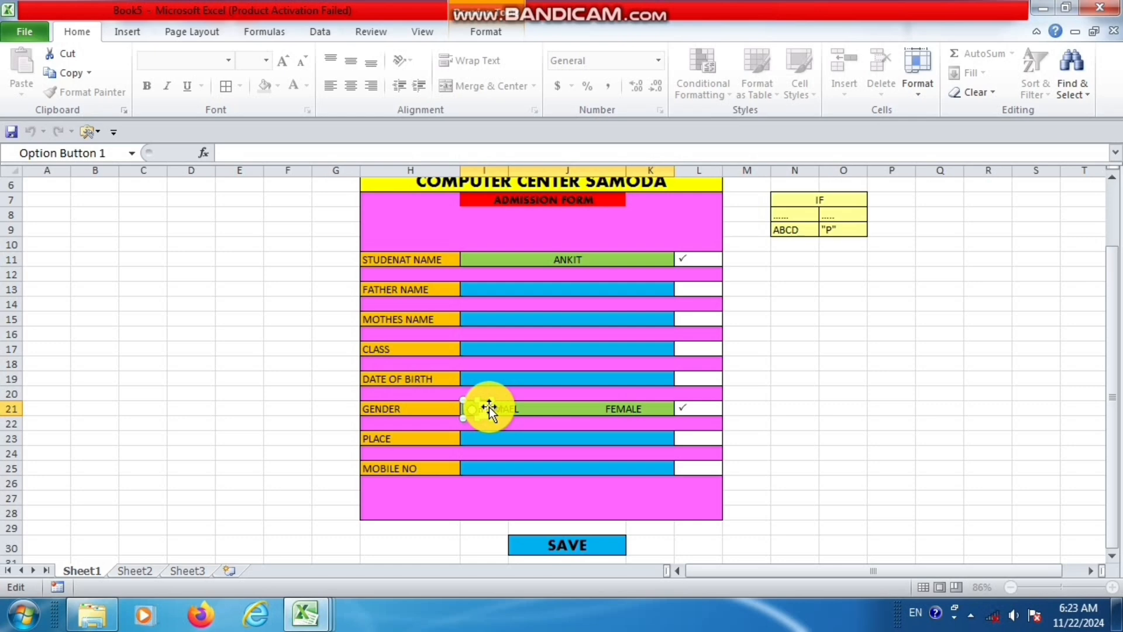
key(Delete)
click(569, 438)
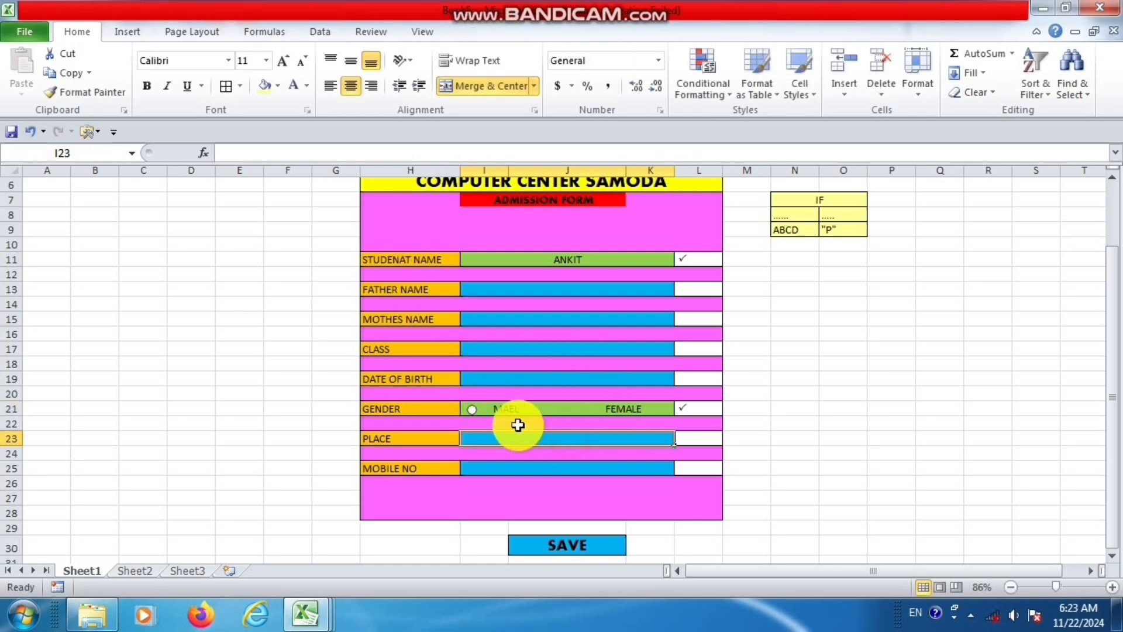